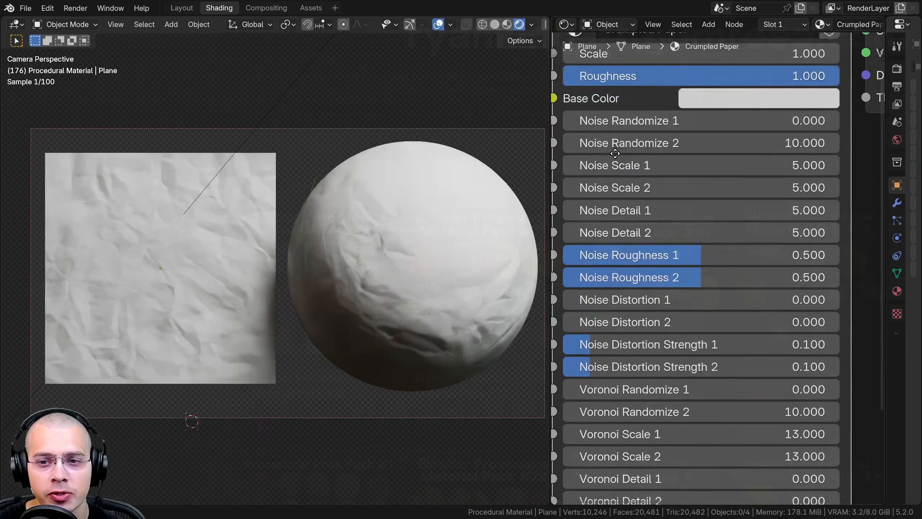
# Try different Scale and Roughness values on the Crumpled Paper node
pyautogui.scroll(-5, 612, 42)
pyautogui.moveTo(612, 42); pyautogui.dragTo(644, 317, button='middle')
pyautogui.scroll(-3, 643, 187)
pyautogui.scroll(2, 667, 214)
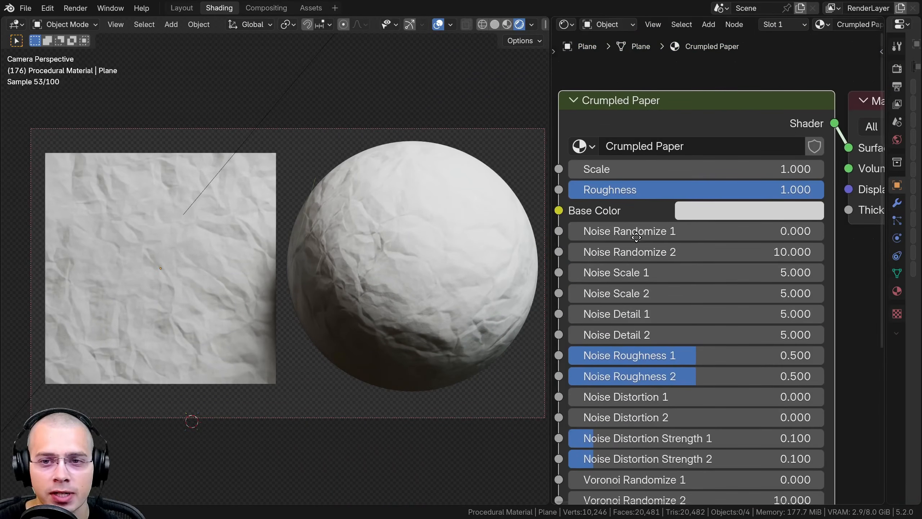
pyautogui.moveTo(638, 232); pyautogui.dragTo(638, 218, button='middle')
pyautogui.moveTo(666, 153)
pyautogui.mouseDown()
pyautogui.moveTo(773, 152)
pyautogui.moveTo(625, 153)
pyautogui.moveTo(682, 153)
pyautogui.moveTo(668, 153)
pyautogui.mouseUp()
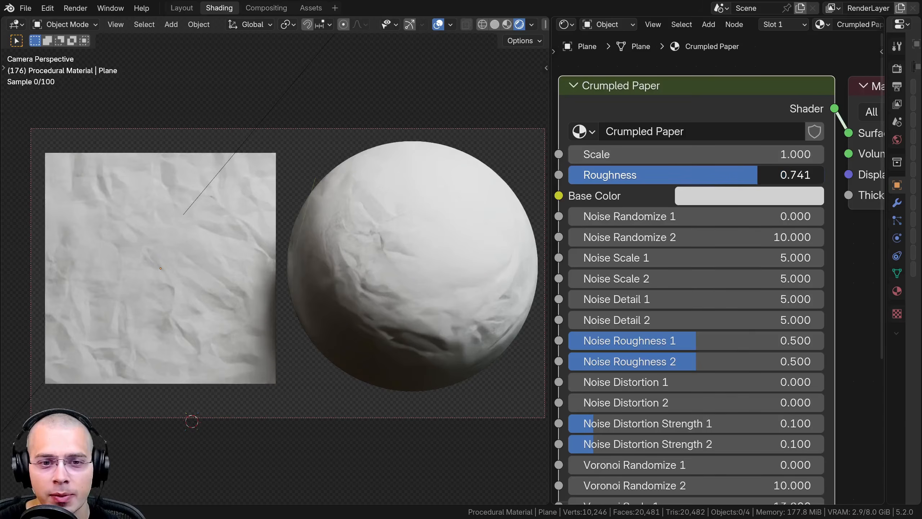
pyautogui.moveTo(758, 175); pyautogui.dragTo(803, 187)
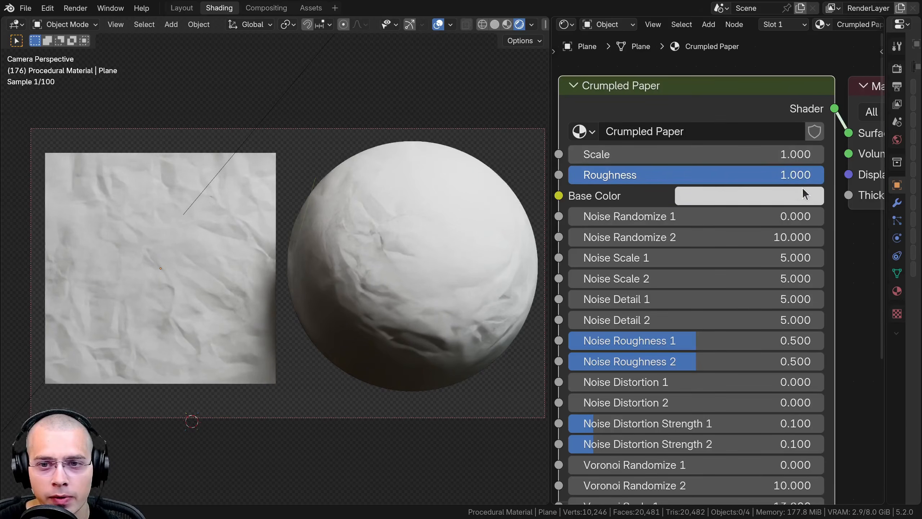
# Try a light green base colour and a darker brightness value on the Crumpled Paper node
pyautogui.click(802, 195)
pyautogui.moveTo(729, 261); pyautogui.dragTo(697, 253)
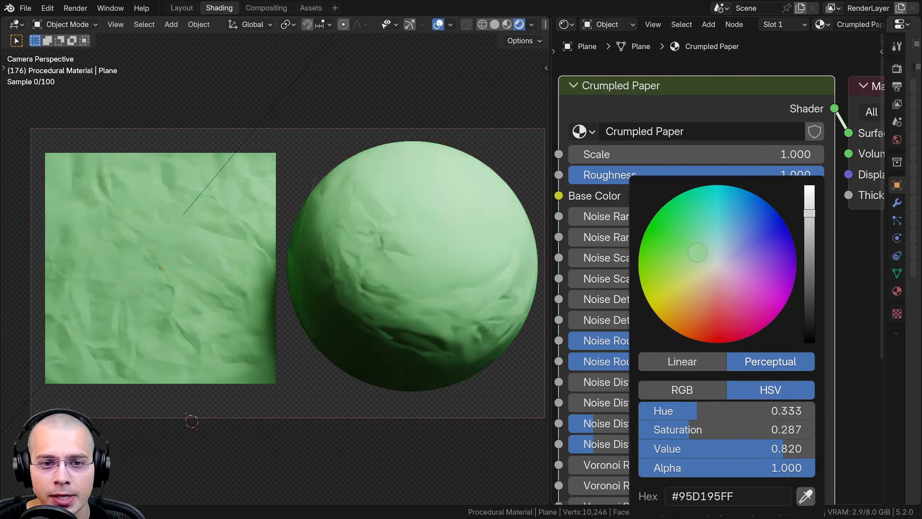
pyautogui.rightClick(697, 253)
pyautogui.moveTo(805, 230); pyautogui.dragTo(806, 243)
pyautogui.rightClick(807, 243)
# Try different Noise Randomize, Noise Scale and Noise Detail values on the Crumpled Paper node
pyautogui.moveTo(629, 215); pyautogui.dragTo(628, 187, button='middle')
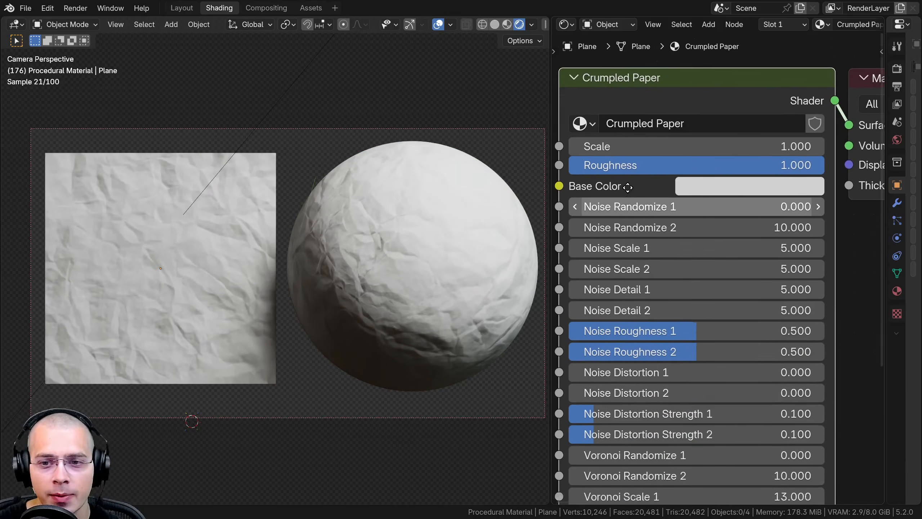
pyautogui.scroll(-1, 630, 300)
pyautogui.moveTo(621, 295); pyautogui.dragTo(615, 197, button='middle')
pyautogui.moveTo(634, 257); pyautogui.dragTo(631, 373, button='middle')
pyautogui.scroll(1, 644, 193)
pyautogui.moveTo(640, 163); pyautogui.dragTo(625, 235)
pyautogui.rightClick(644, 163)
pyautogui.rightClick(647, 161)
pyautogui.rightClick(647, 181)
pyautogui.rightClick(648, 192)
pyautogui.rightClick(650, 215)
pyautogui.rightClick(625, 235)
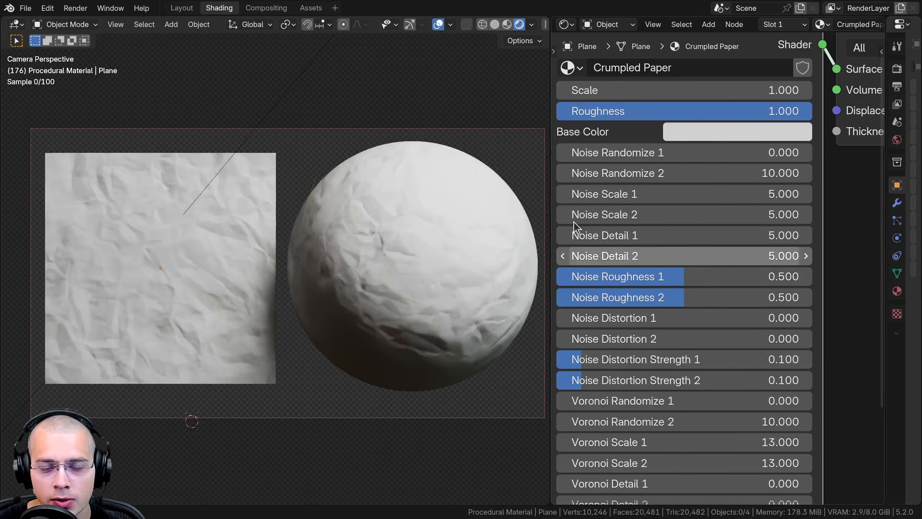
# Try different Noise Roughness 1 and Noise Roughness 2 values on the Crumpled Paper node
pyautogui.moveTo(719, 276)
pyautogui.mouseDown()
pyautogui.moveTo(620, 276)
pyautogui.moveTo(722, 276)
pyautogui.mouseUp()
pyautogui.rightClick(722, 276)
pyautogui.rightClick(770, 297)
# Try different Noise Distortion and Noise Distortion Strength values, raising Noise Distortion 2 to about 19.7
pyautogui.scroll(-5, 691, 189)
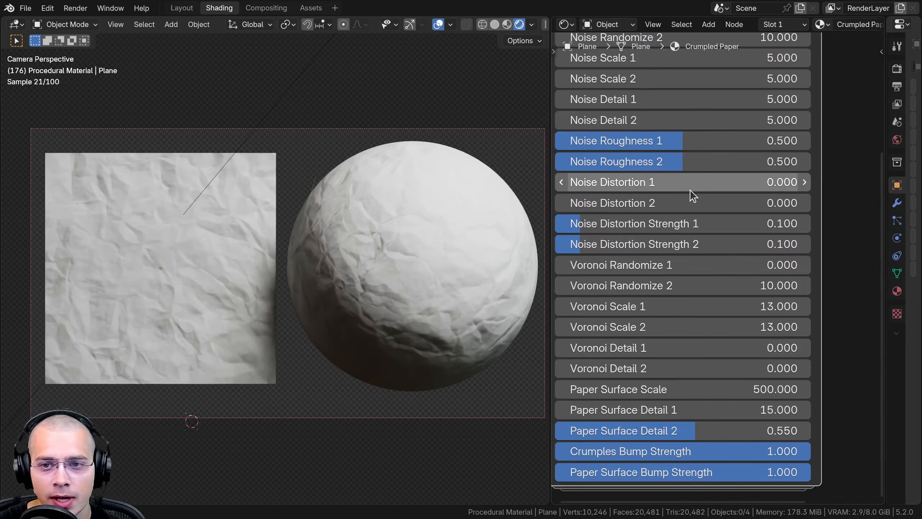
pyautogui.moveTo(690, 190); pyautogui.dragTo(732, 205)
pyautogui.rightClick(715, 189)
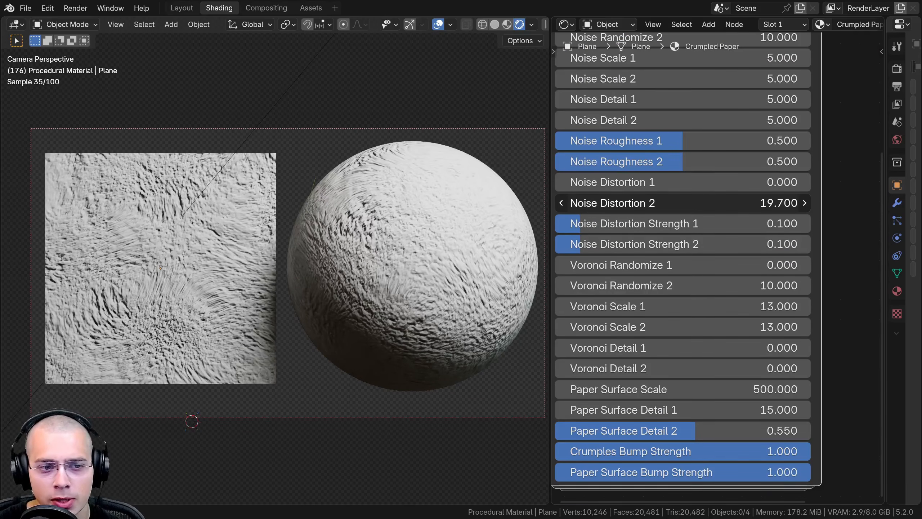
pyautogui.rightClick(685, 203)
pyautogui.keyDown('shift'); pyautogui.moveTo(685, 204); pyautogui.dragTo(743, 245); pyautogui.keyUp('shift')
pyautogui.rightClick(684, 204)
pyautogui.rightClick(697, 226)
pyautogui.moveTo(643, 245); pyautogui.dragTo(638, 266)
pyautogui.rightClick(613, 245)
pyautogui.rightClick(638, 266)
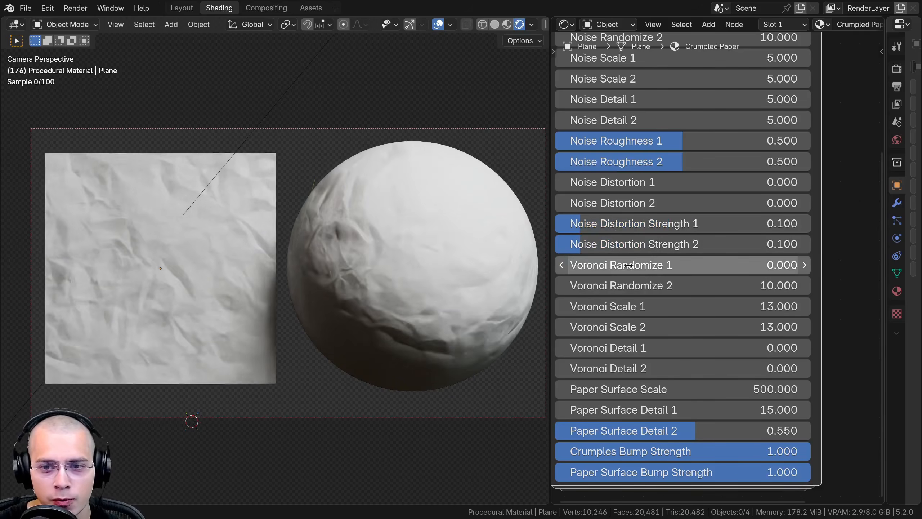
# Try different Voronoi Randomize 1 and Voronoi Randomize 2 values on the Crumpled Paper node
pyautogui.moveTo(651, 258); pyautogui.dragTo(651, 236, button='middle')
pyautogui.moveTo(651, 264); pyautogui.dragTo(744, 285)
pyautogui.rightClick(669, 265)
pyautogui.rightClick(744, 285)
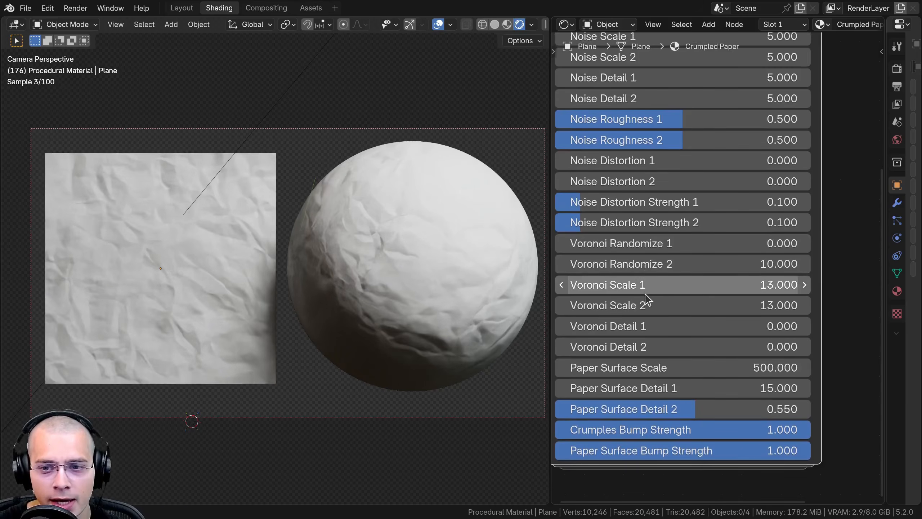
# Try different Voronoi Scale and Voronoi Detail values on the Crumpled Paper node
pyautogui.moveTo(644, 305); pyautogui.dragTo(723, 306)
pyautogui.rightClick(723, 306)
pyautogui.moveTo(644, 327); pyautogui.dragTo(697, 326)
pyautogui.rightClick(697, 326)
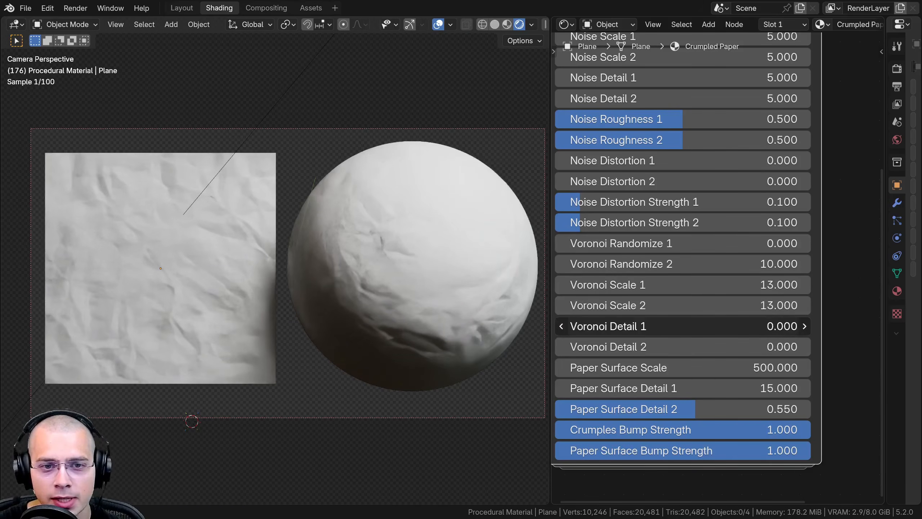
pyautogui.moveTo(645, 346); pyautogui.dragTo(679, 347)
pyautogui.rightClick(679, 346)
# Inspect the paper surface up close and try different Paper Surface Scale and Paper Surface Detail 1 values
pyautogui.moveTo(671, 313); pyautogui.dragTo(650, 265, button='middle')
pyautogui.scroll(3, 690, 245)
pyautogui.scroll(10, 233, 307)
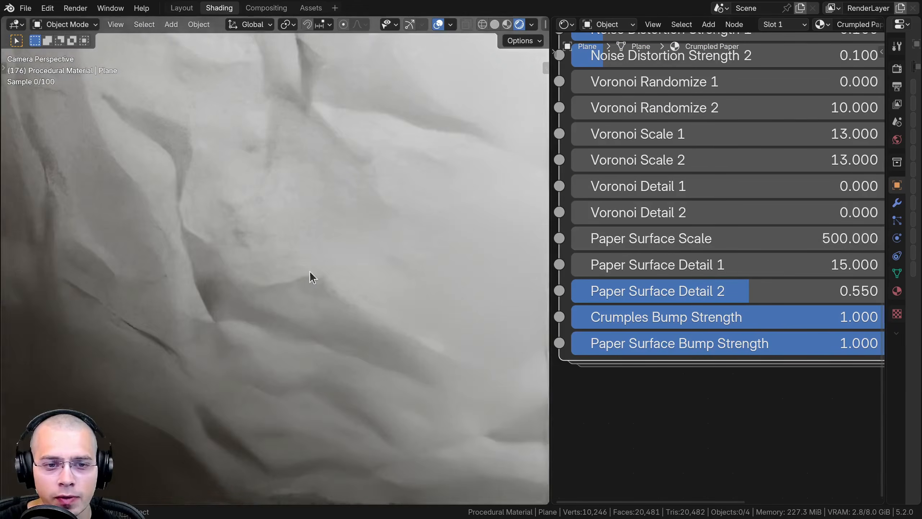
pyautogui.scroll(5, 310, 271)
pyautogui.scroll(2, 295, 194)
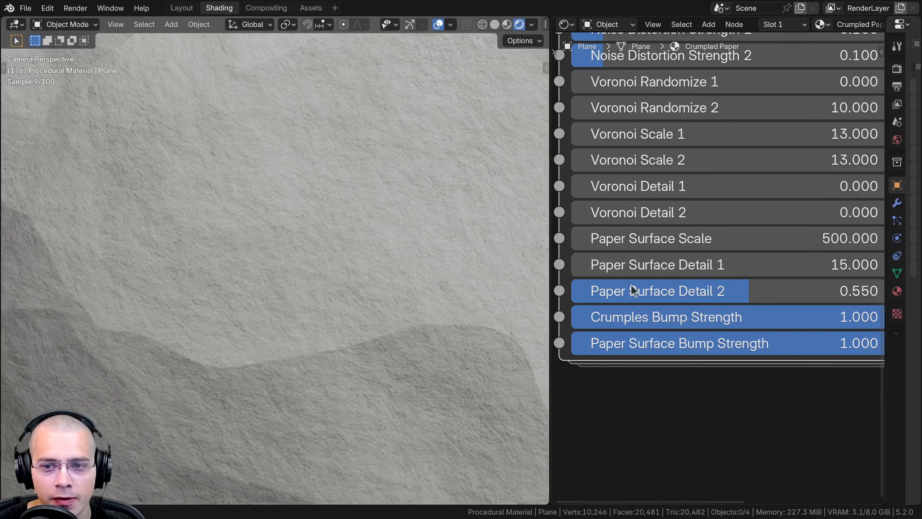
pyautogui.moveTo(672, 283); pyautogui.dragTo(643, 288, button='middle')
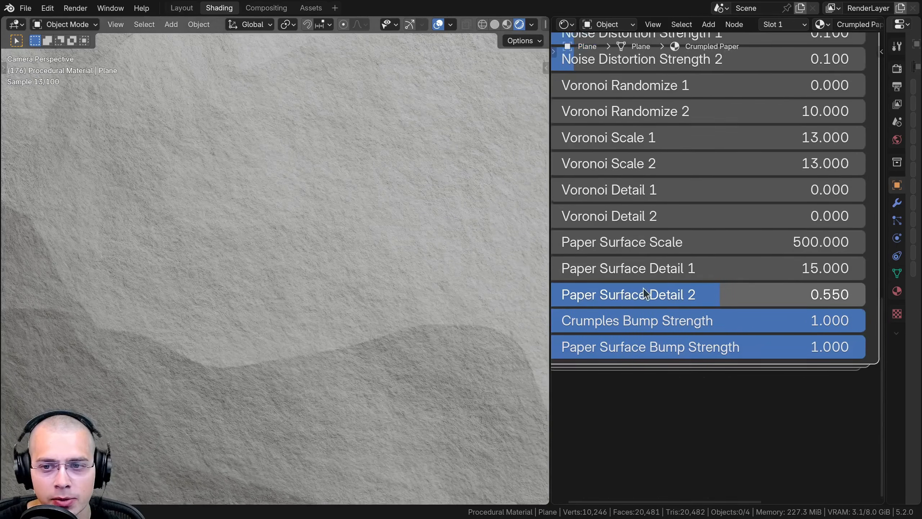
pyautogui.scroll(-1, 645, 285)
pyautogui.moveTo(655, 265); pyautogui.dragTo(663, 264)
pyautogui.moveTo(655, 247); pyautogui.dragTo(678, 247)
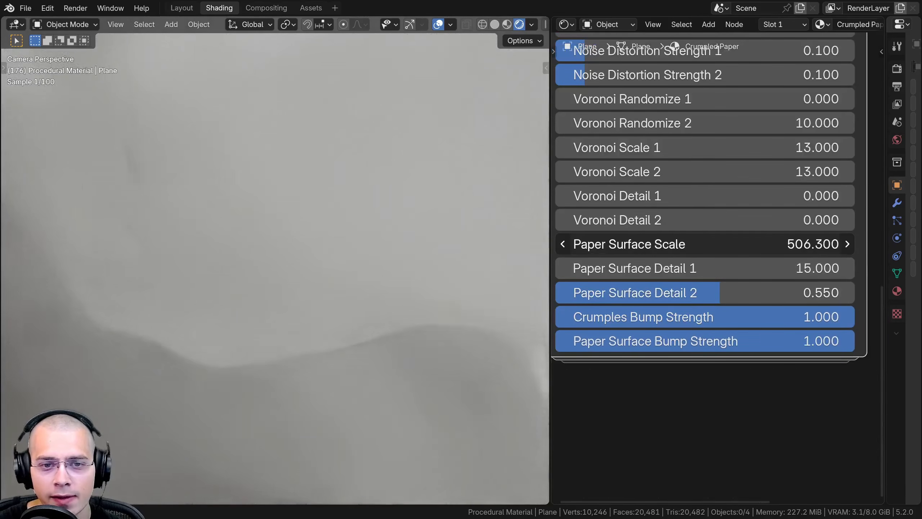
pyautogui.rightClick(677, 248)
# Try different Paper Surface Detail 2 and Crumples Bump Strength values on the Crumpled Paper node
pyautogui.moveTo(721, 293); pyautogui.dragTo(485, 310)
pyautogui.rightClick(759, 294)
pyautogui.scroll(-1, 736, 317)
pyautogui.rightClick(484, 310)
pyautogui.scroll(-5, 356, 287)
pyautogui.scroll(-3, 355, 290)
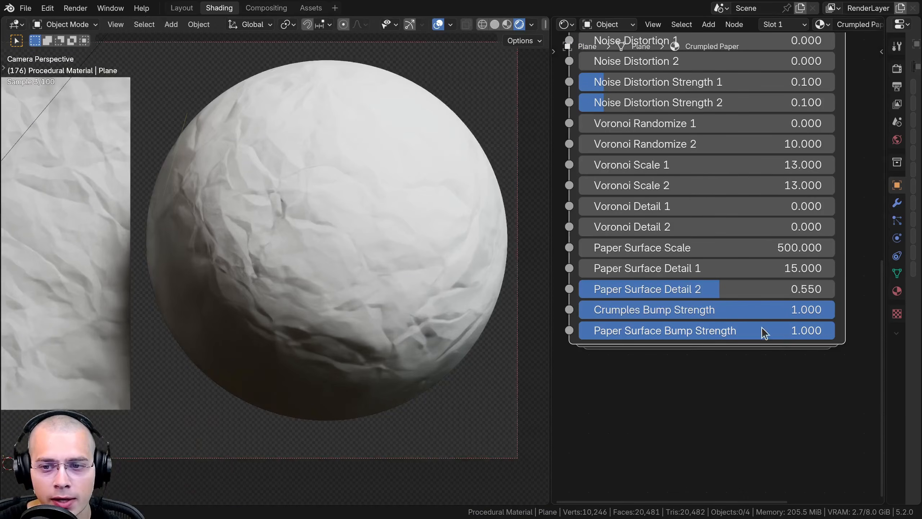
pyautogui.moveTo(781, 310)
pyautogui.mouseDown()
pyautogui.moveTo(578, 310)
pyautogui.moveTo(768, 313)
pyautogui.mouseUp()
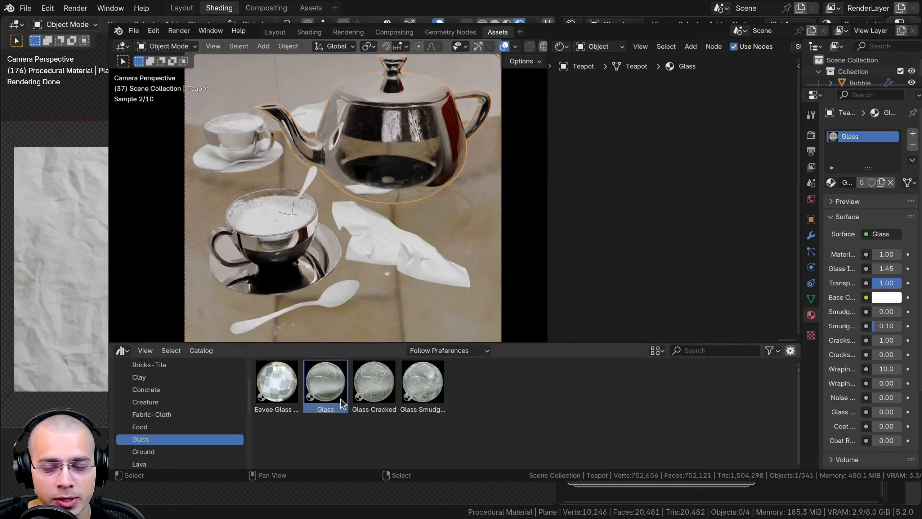
# Try the library's Wood 1 material on the table in the teapot scene and select the table
pyautogui.moveTo(326, 382); pyautogui.dragTo(480, 233)
pyautogui.moveTo(374, 382); pyautogui.dragTo(472, 229)
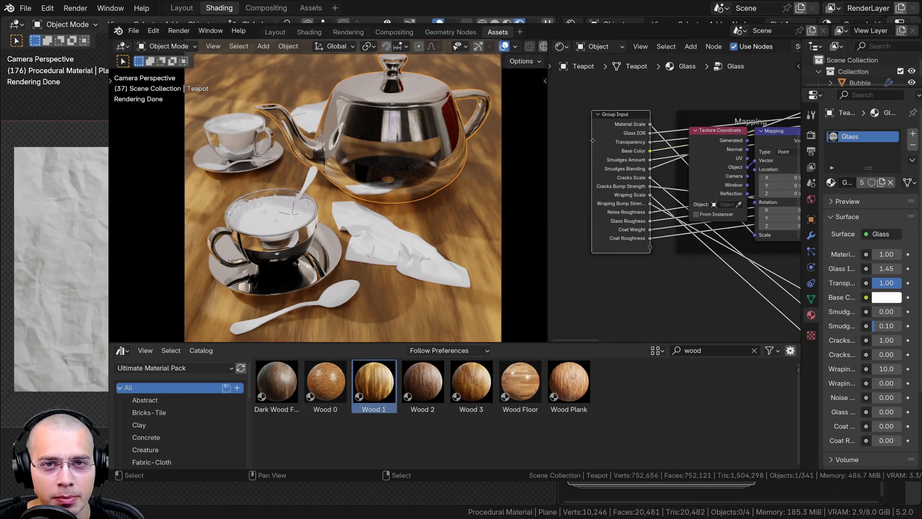
pyautogui.moveTo(464, 222); pyautogui.dragTo(463, 211, button='right')
pyautogui.rightClick(463, 210)
pyautogui.moveTo(730, 204); pyautogui.dragTo(609, 195, button='middle')
pyautogui.moveTo(635, 178); pyautogui.dragTo(672, 178)
# Try the Wood 3 and Wood Floor materials on the table, and settle on Wood Plank
pyautogui.moveTo(472, 382); pyautogui.dragTo(461, 232)
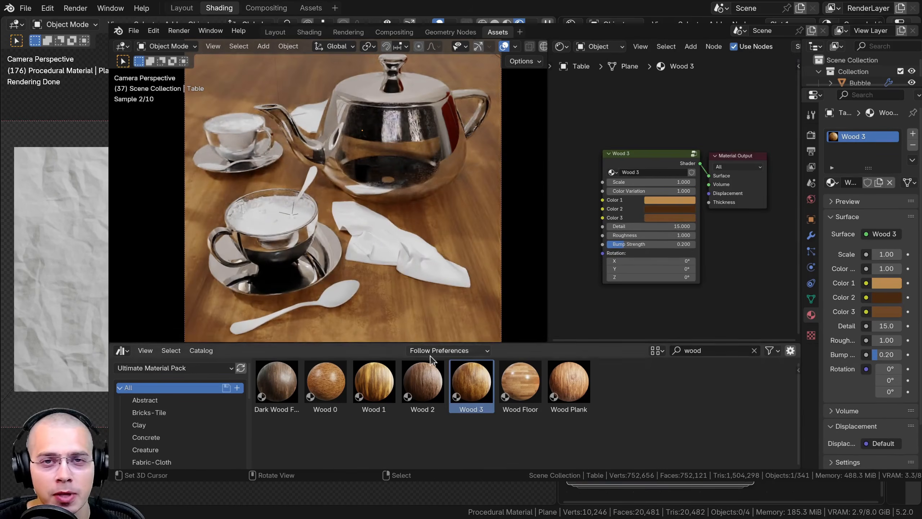
pyautogui.moveTo(652, 182); pyautogui.dragTo(648, 182)
pyautogui.scroll(1, 675, 198)
pyautogui.moveTo(647, 291); pyautogui.dragTo(648, 291)
pyautogui.moveTo(520, 383); pyautogui.dragTo(428, 248)
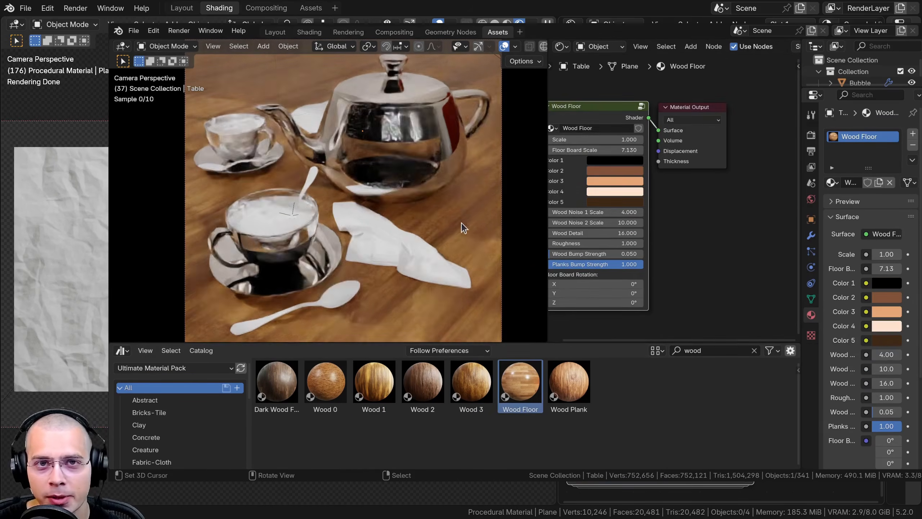
pyautogui.moveTo(569, 382); pyautogui.dragTo(479, 225)
pyautogui.scroll(1, 617, 160)
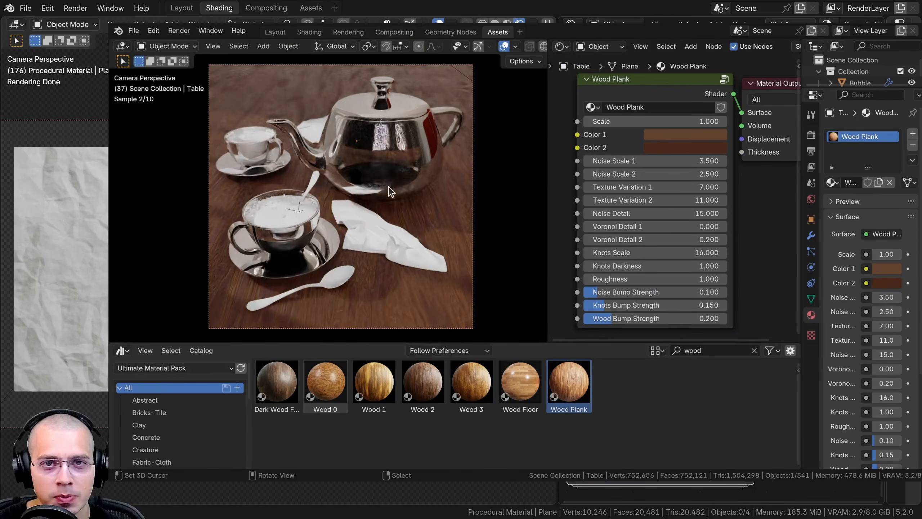
# Search the material library for "fab" and apply a fabric material to the napkin
pyautogui.hotkey('ctrl', 'f')
pyautogui.write('fab')
pyautogui.moveTo(319, 400); pyautogui.dragTo(360, 255)
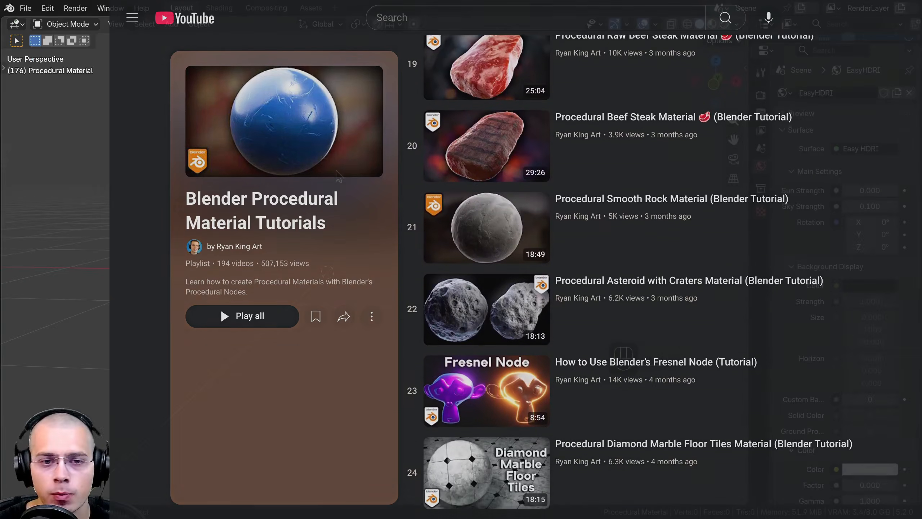
# Add an ico sphere at the world origin with 6 subdivisions
pyautogui.hotkey('shift', 'a')
pyautogui.moveTo(337, 173)
pyautogui.click(385, 218)
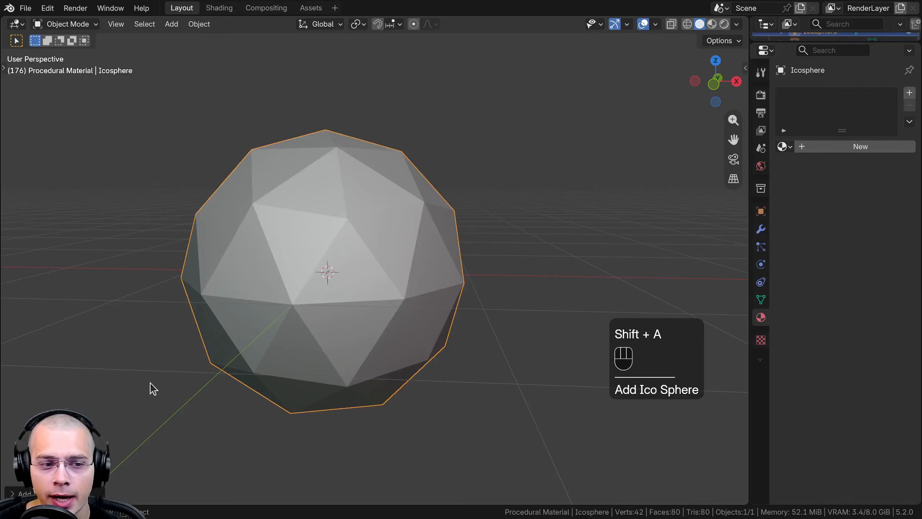
pyautogui.click(21, 493)
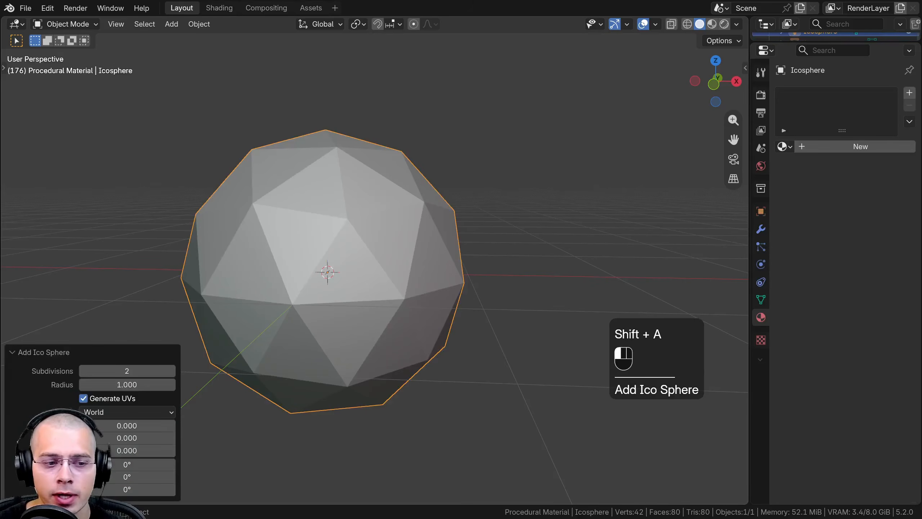
pyautogui.click(172, 372)
pyautogui.click(173, 371)
pyautogui.click(172, 371)
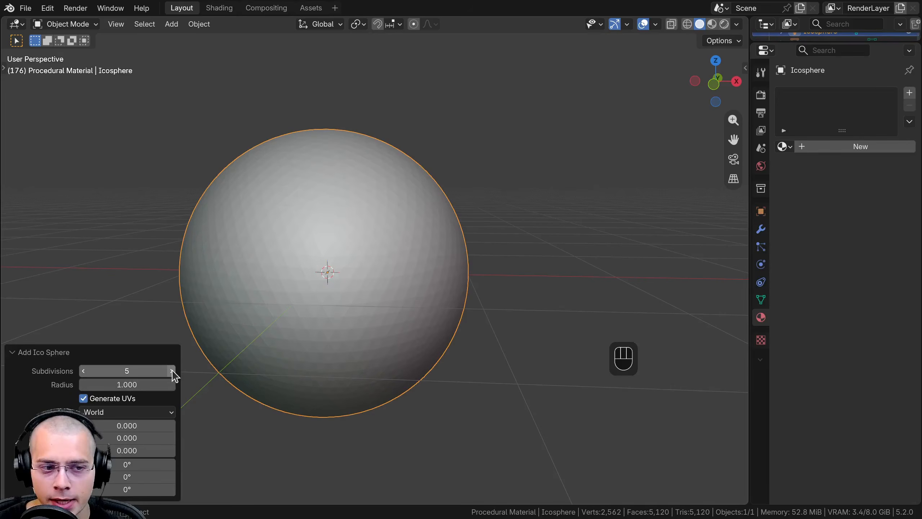
pyautogui.click(29, 353)
# Add a plane at the world origin and rotate it 89° about the X axis
pyautogui.hotkey('shift', 'a')
pyautogui.moveTo(297, 135)
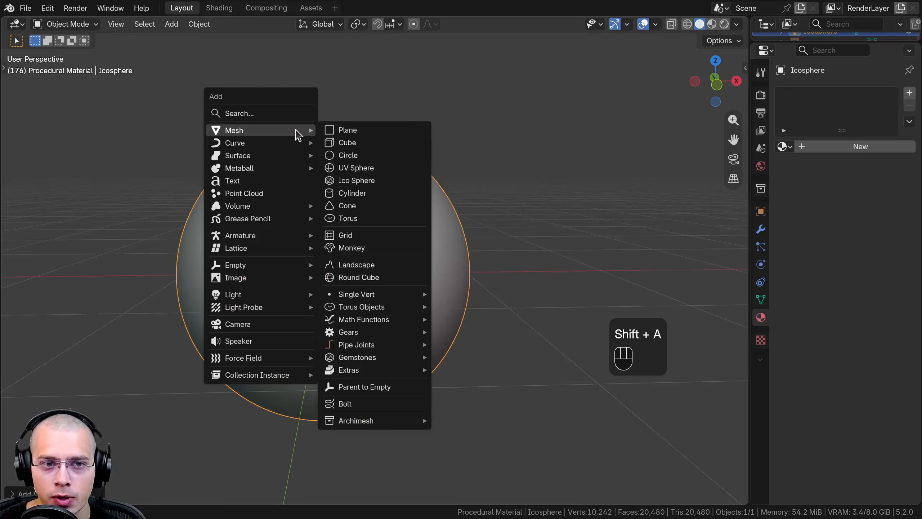
pyautogui.click(347, 130)
pyautogui.press('r')
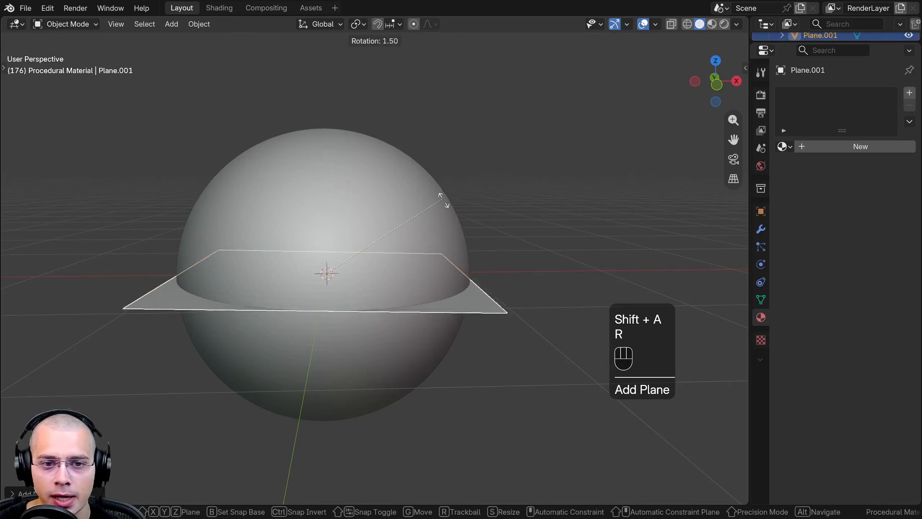
pyautogui.write('x89')
pyautogui.press('Return')
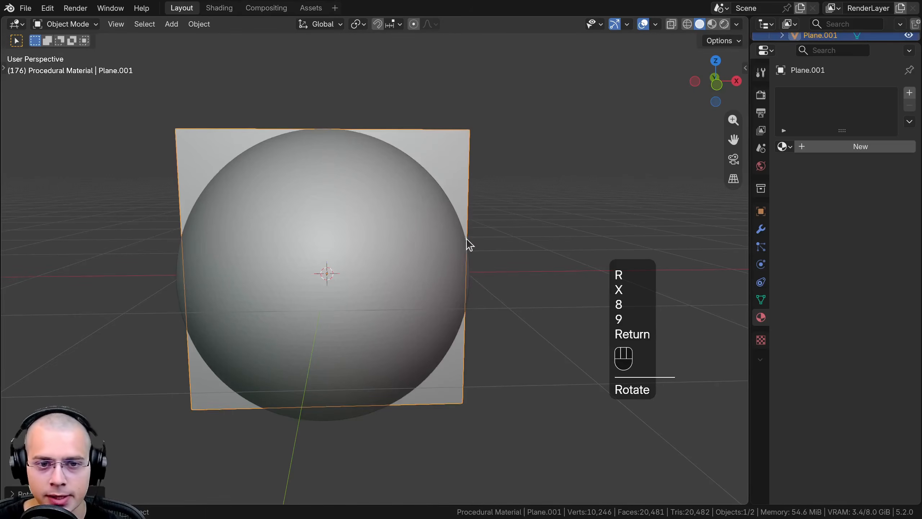
# Move the plane along X to sit beside the sphere, and scale both objects to 0.2
pyautogui.press('g')
pyautogui.click(258, 278)
pyautogui.keyDown('shift'); pyautogui.click(293, 268); pyautogui.keyUp('shift')
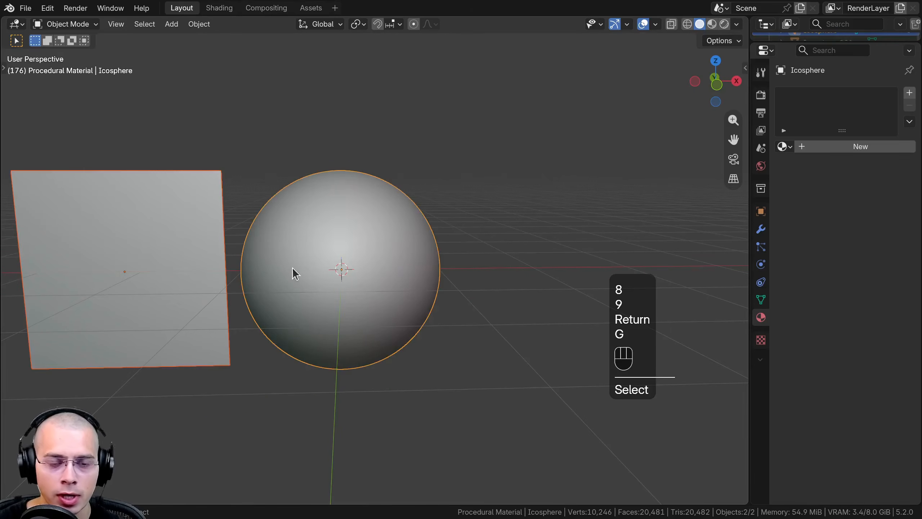
pyautogui.write('s.2')
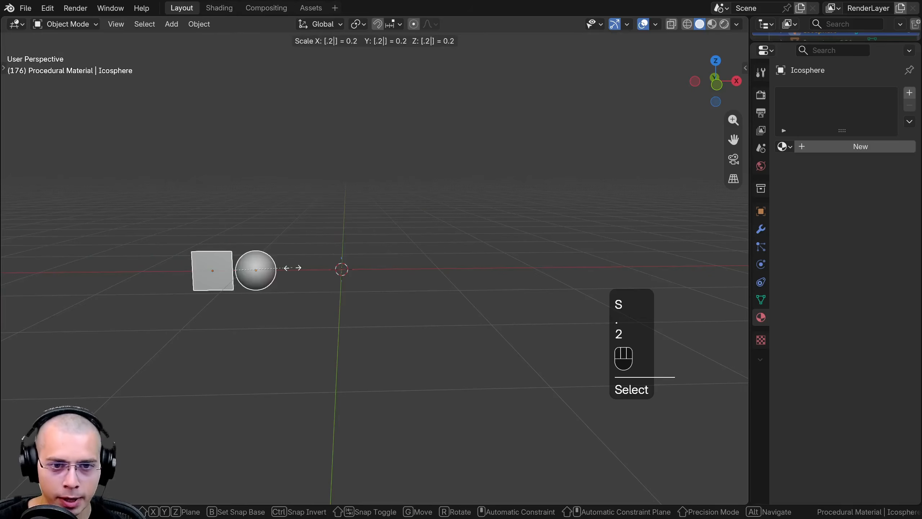
pyautogui.press('Return')
# Centre both objects on the origin along X in front view, and apply their rotation and scale
pyautogui.press('KP_1')
pyautogui.press('g')
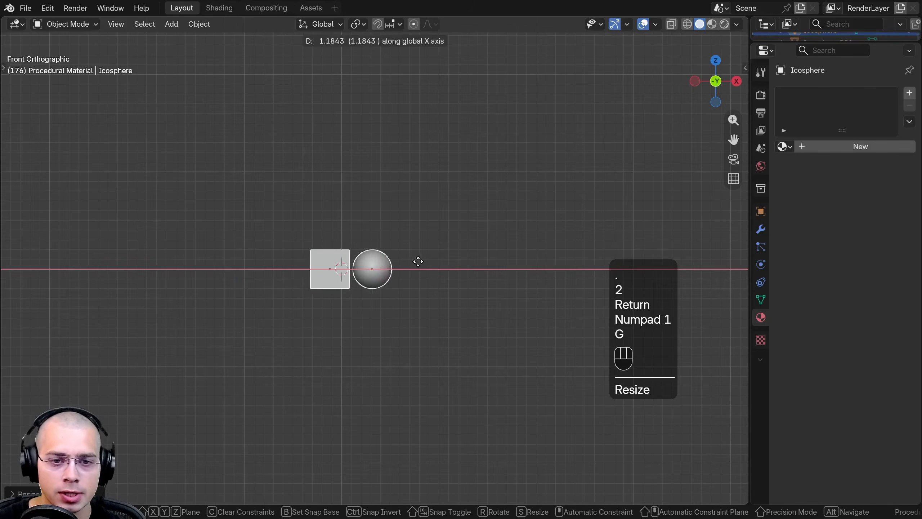
pyautogui.click(408, 261)
pyautogui.hotkey('ctrl', 'a')
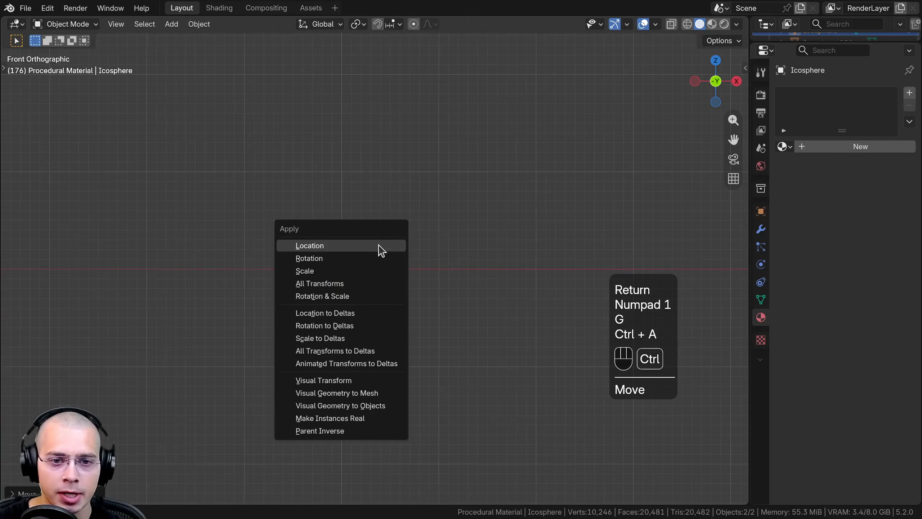
pyautogui.click(324, 296)
# Replace the two new objects with the hidden prepared plane, sphere and camera setup, and select the camera
pyautogui.scroll(4, 403, 285)
pyautogui.scroll(1, 403, 286)
pyautogui.press('g')
pyautogui.press('a')
pyautogui.click(218, 303)
pyautogui.moveTo(219, 302); pyautogui.dragTo(274, 313, button='middle')
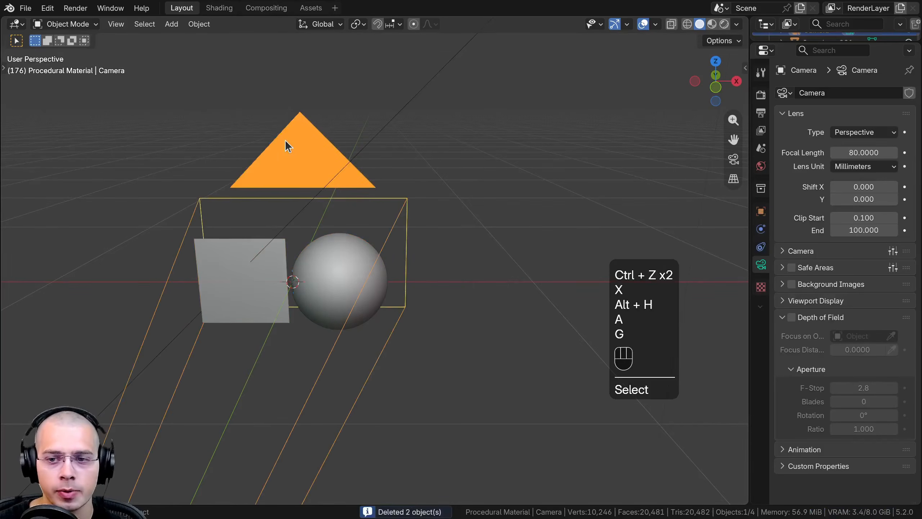
# Look at the scene through the camera and widen the properties area showing its lens settings
pyautogui.press('KP_0')
pyautogui.scroll(2, 348, 254)
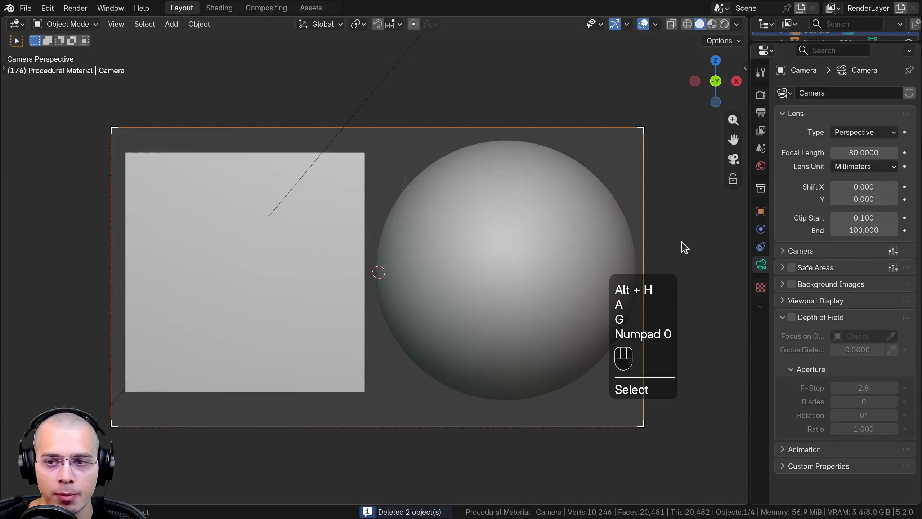
pyautogui.moveTo(747, 253); pyautogui.dragTo(673, 253)
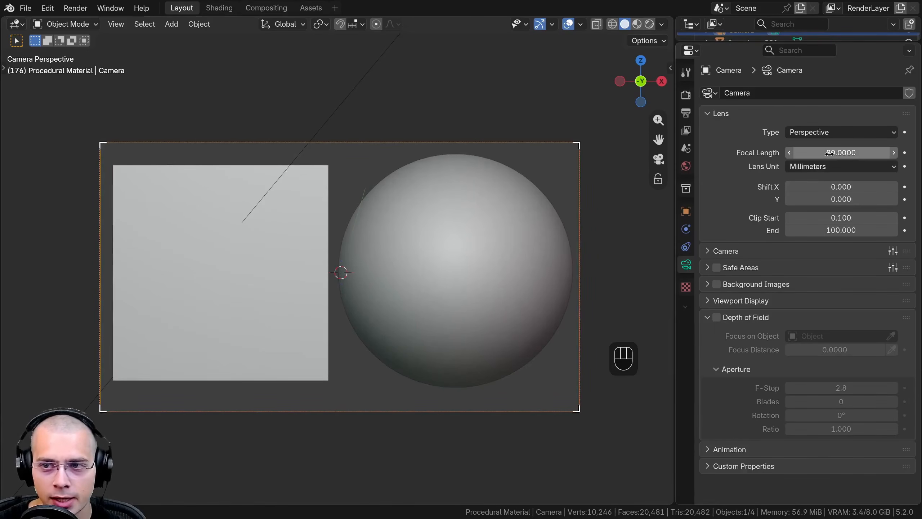
# Switch the viewport to rendered shading and leave the camera view to see the whole scene
pyautogui.moveTo(841, 153); pyautogui.dragTo(859, 153)
pyautogui.rightClick(860, 153)
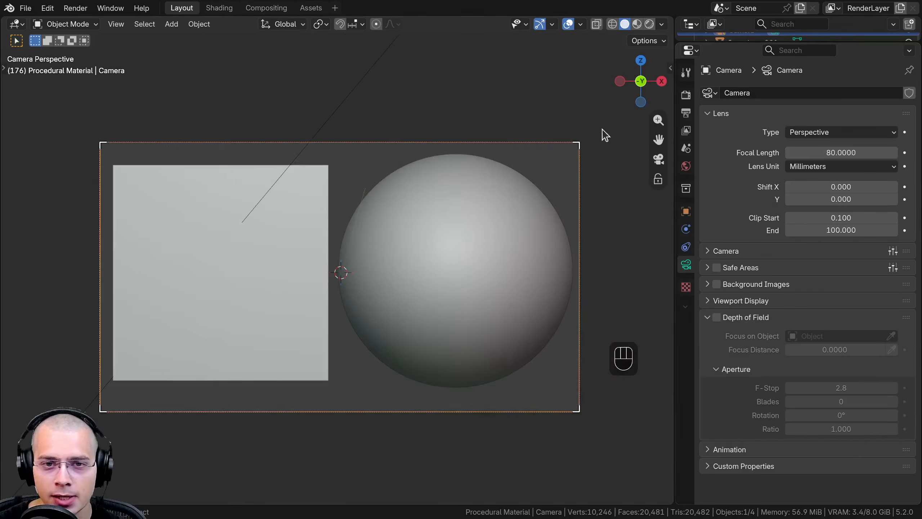
pyautogui.press('z')
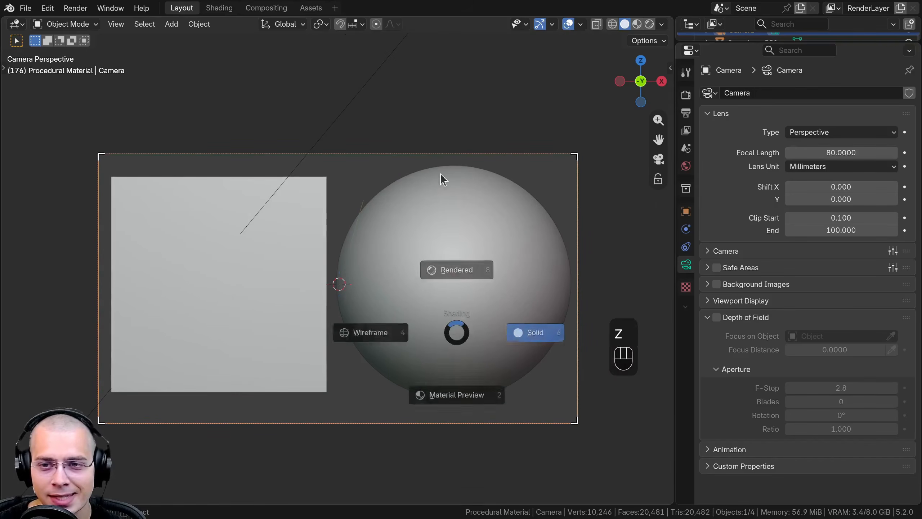
pyautogui.click(445, 179)
pyautogui.press('KP_0')
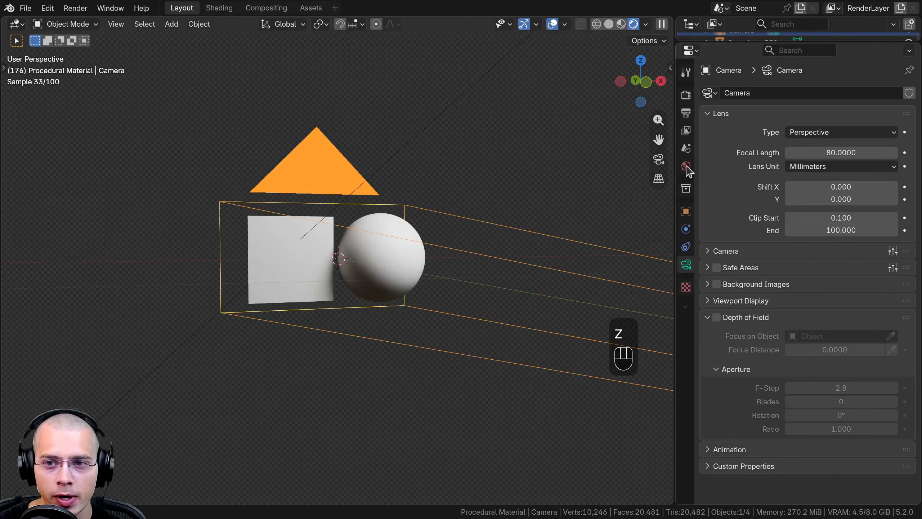
# Remove the EasyHDRI world from the scene and create a new world in its place
pyautogui.click(686, 167)
pyautogui.scroll(-15, 782, 222)
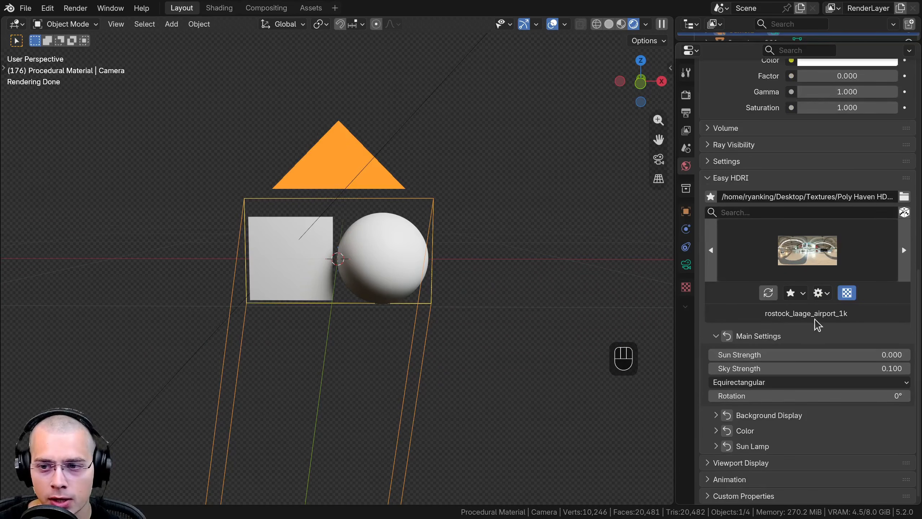
pyautogui.scroll(15, 844, 313)
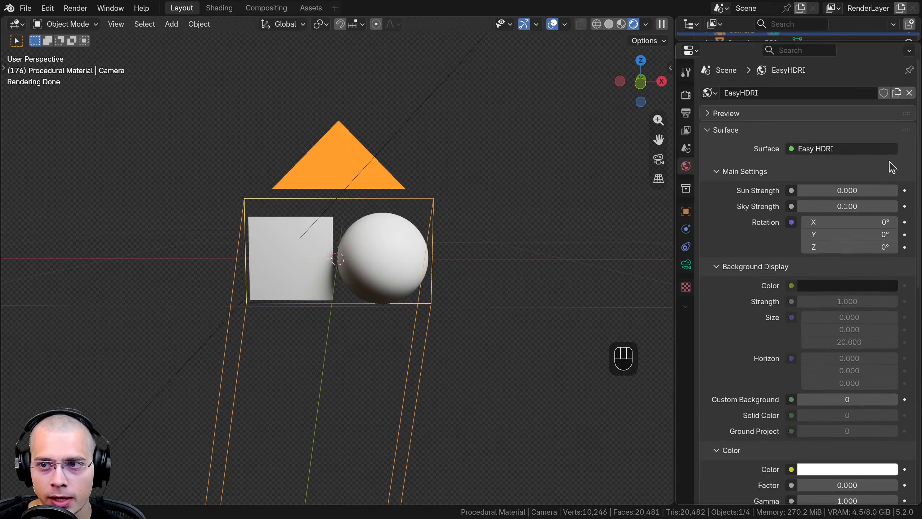
pyautogui.click(909, 93)
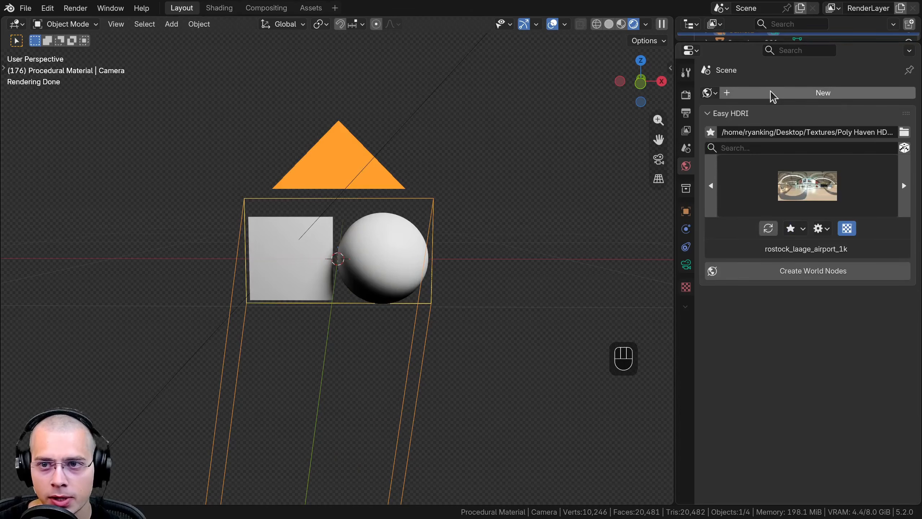
pyautogui.click(777, 93)
pyautogui.click(709, 257)
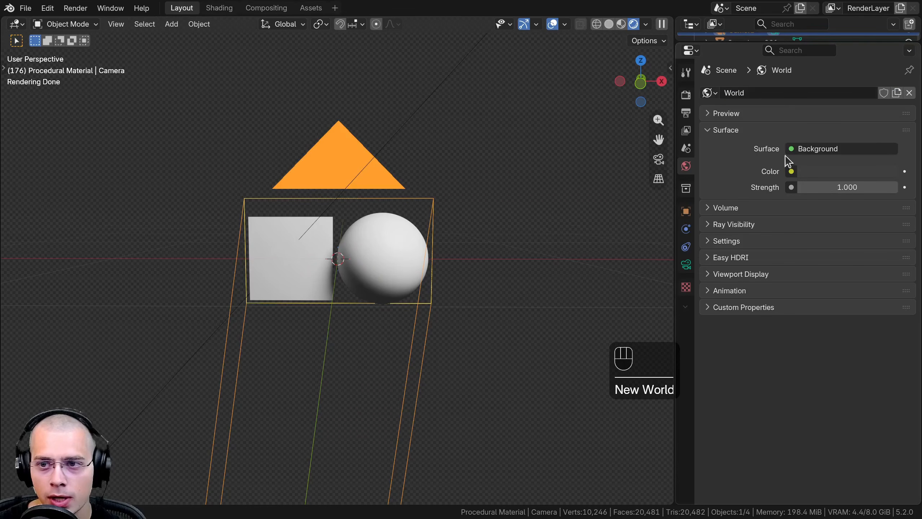
# Use rostock_laage_airport_1k.hdr as an Environment Texture for the world colour, with strength 0.1
pyautogui.click(791, 171)
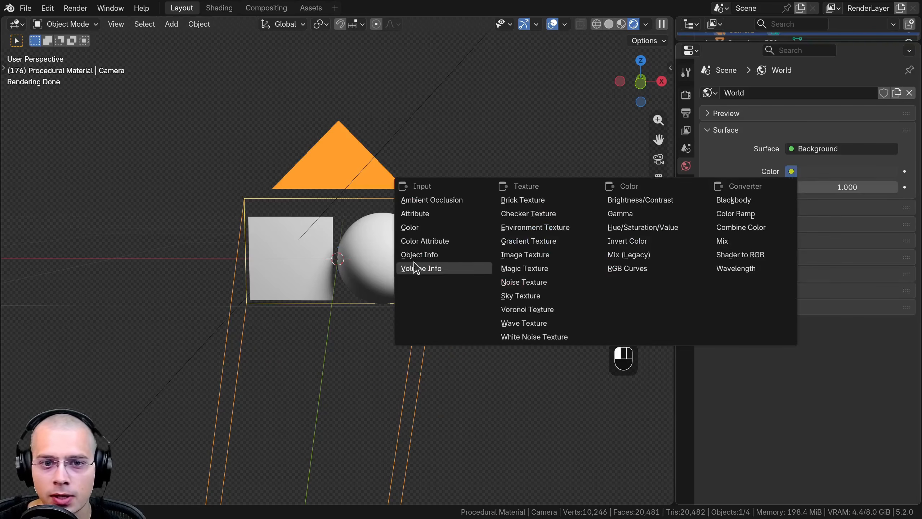
pyautogui.click(535, 227)
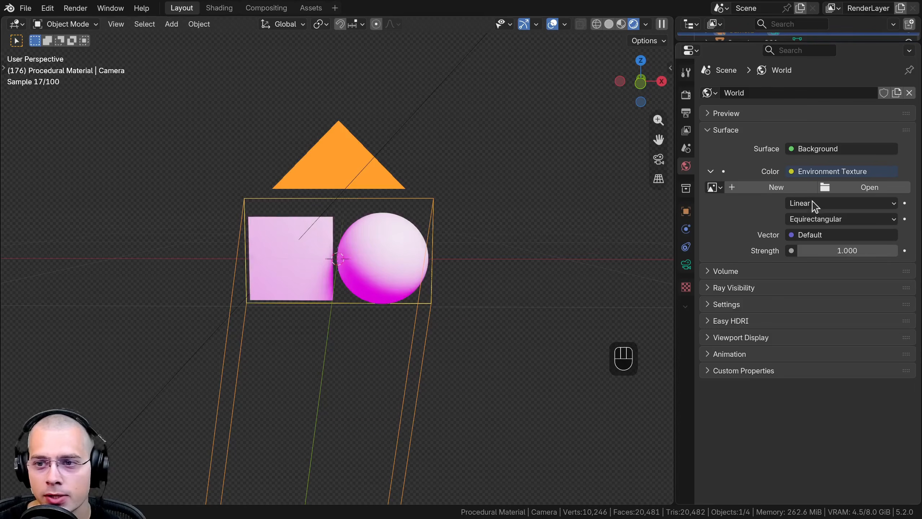
pyautogui.click(856, 189)
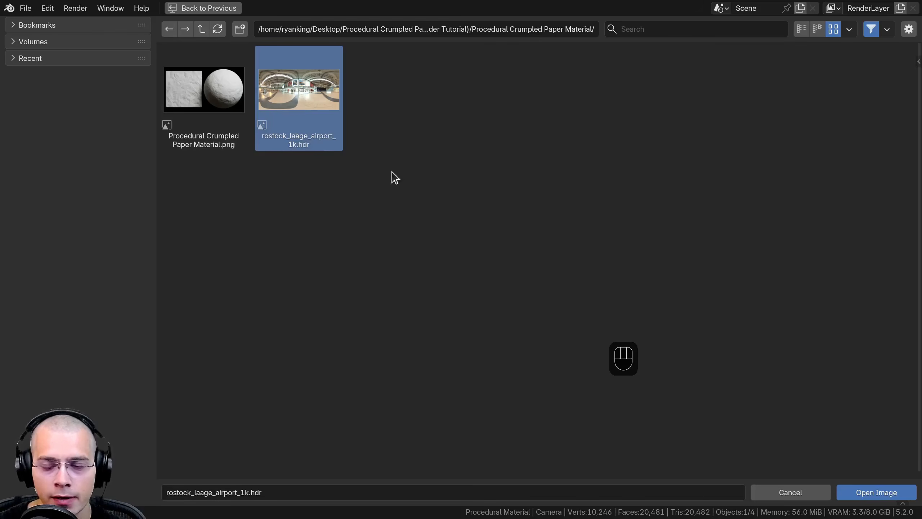
pyautogui.click(872, 490)
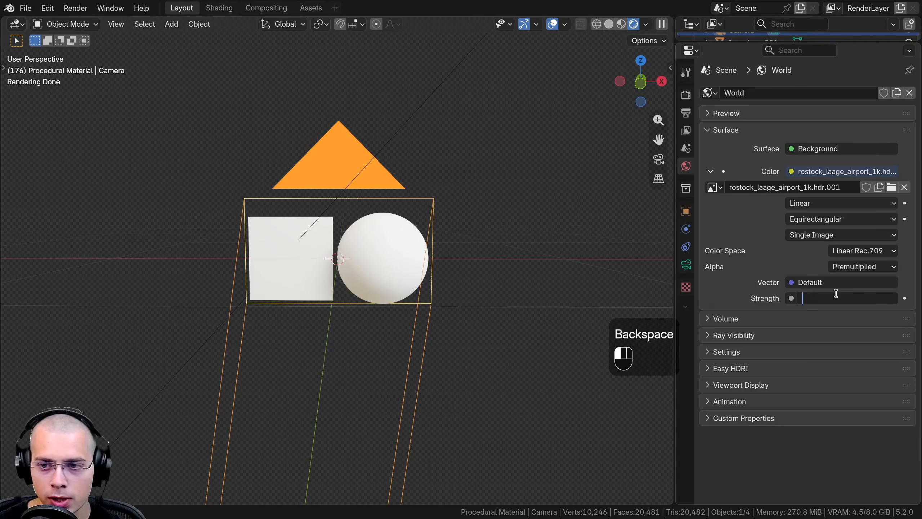
pyautogui.scroll(-4, 432, 218)
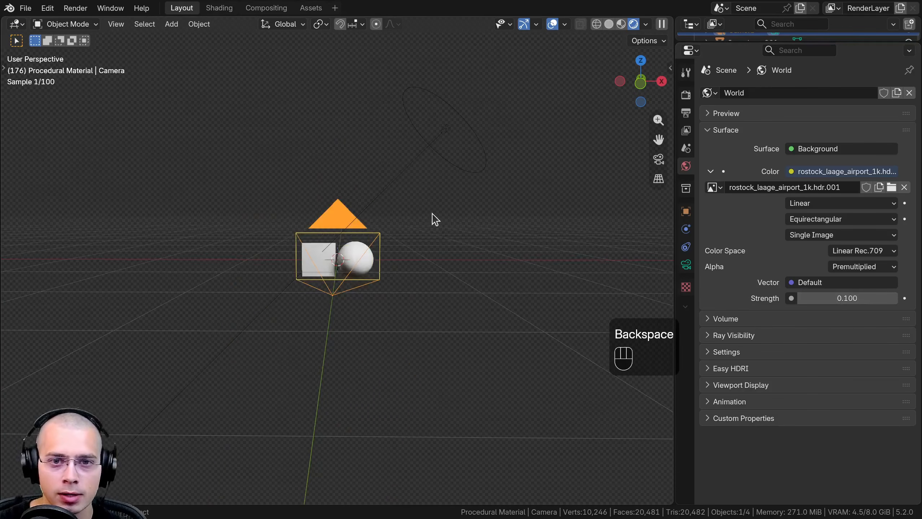
# Select the area light above the objects and examine its light settings
pyautogui.scroll(7, 527, 326)
pyautogui.moveTo(435, 264); pyautogui.dragTo(345, 160, button='middle')
pyautogui.click(421, 136)
pyautogui.scroll(-4, 420, 137)
pyautogui.scroll(-2, 363, 168)
pyautogui.press('g')
pyautogui.rightClick(650, 214)
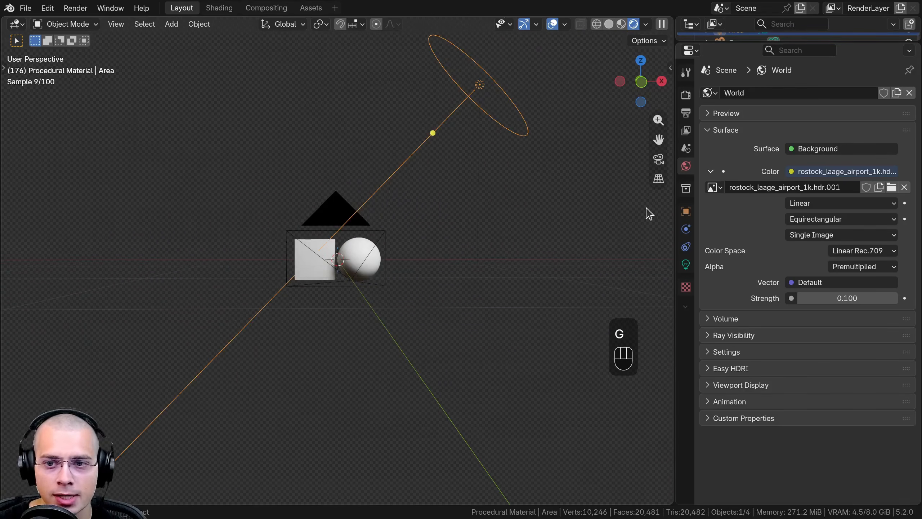
pyautogui.click(685, 269)
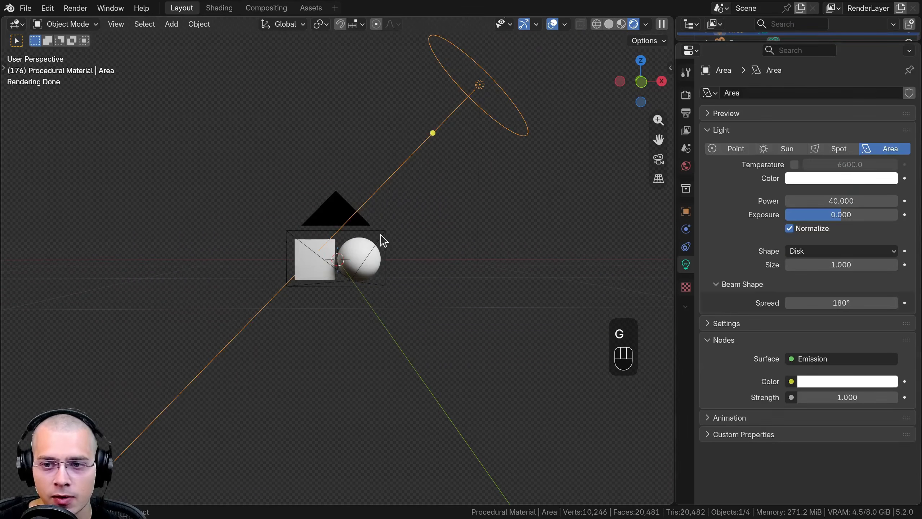
pyautogui.click(821, 183)
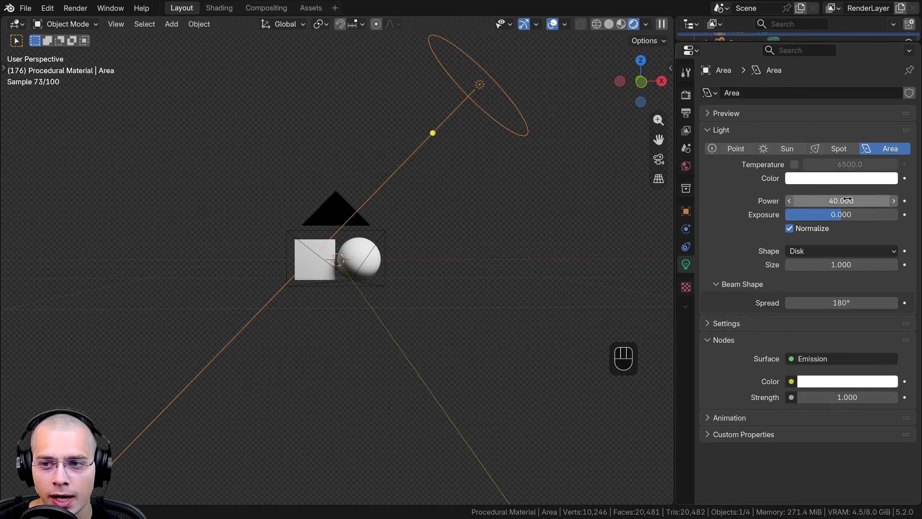
# Turn the render film's transparency off and back on to compare the background around the objects
pyautogui.moveTo(454, 252); pyautogui.dragTo(445, 140, button='middle')
pyautogui.press('KP_0')
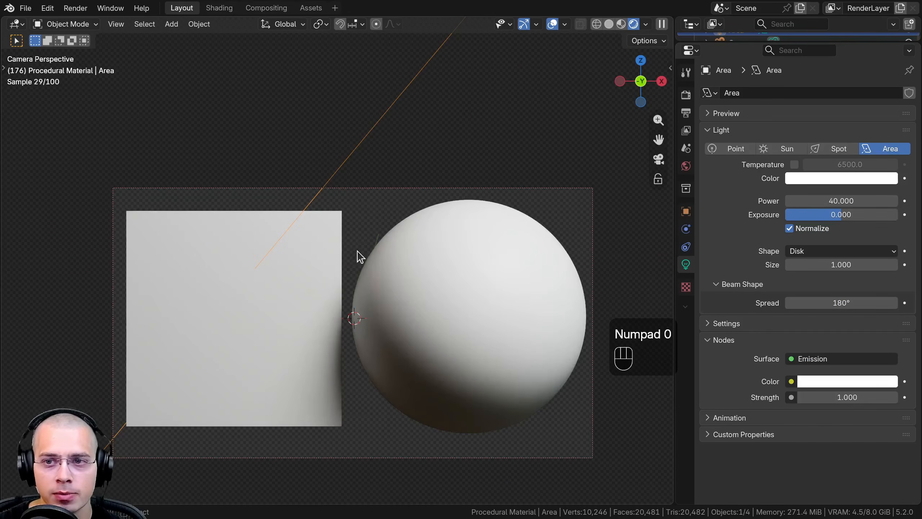
pyautogui.keyDown('shift'); pyautogui.moveTo(358, 255); pyautogui.dragTo(351, 214, button='middle'); pyautogui.keyUp('shift')
pyautogui.click(686, 114)
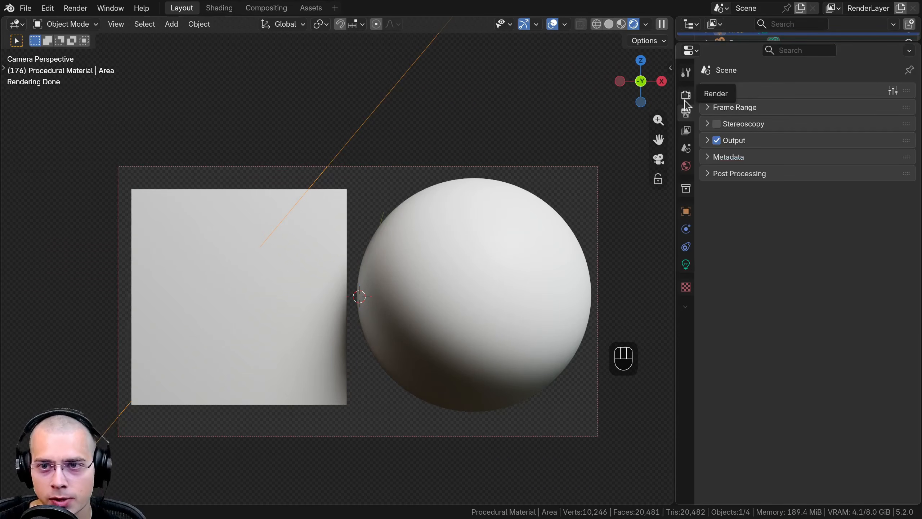
pyautogui.click(685, 101)
pyautogui.click(719, 261)
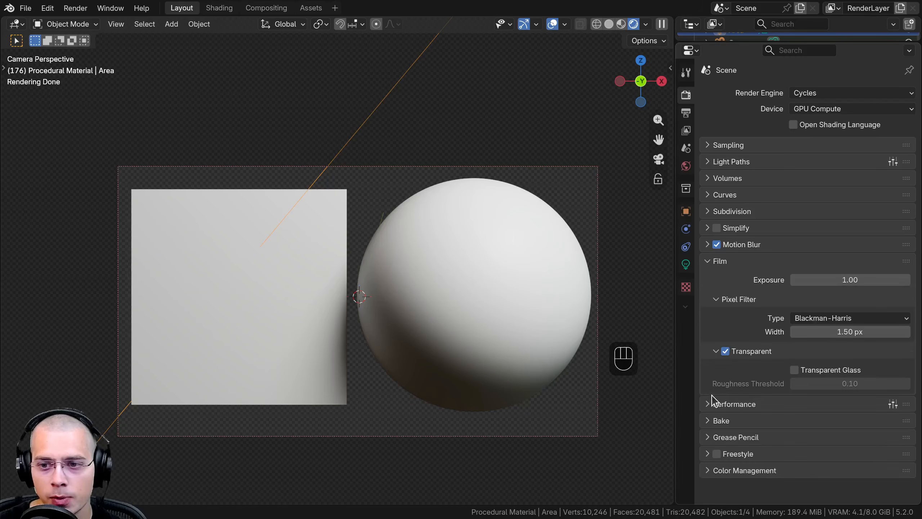
pyautogui.click(725, 351)
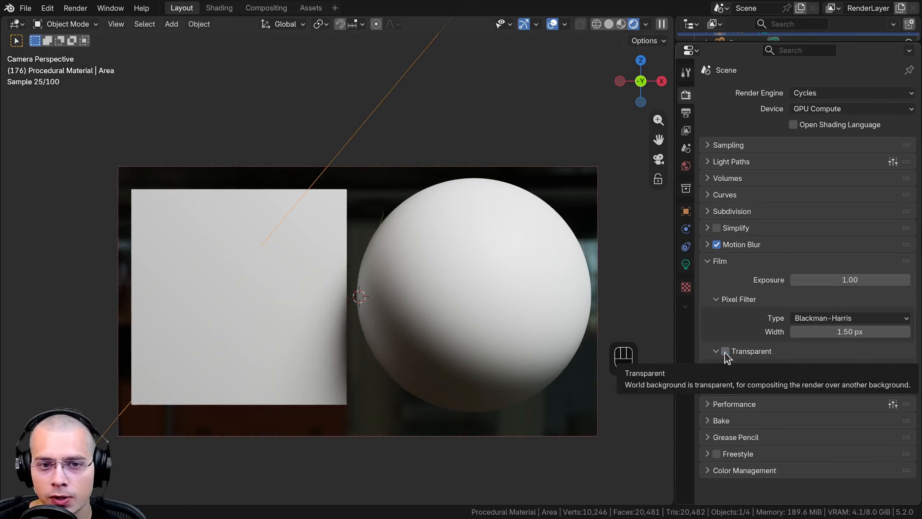
pyautogui.moveTo(428, 316); pyautogui.dragTo(566, 330, button='middle')
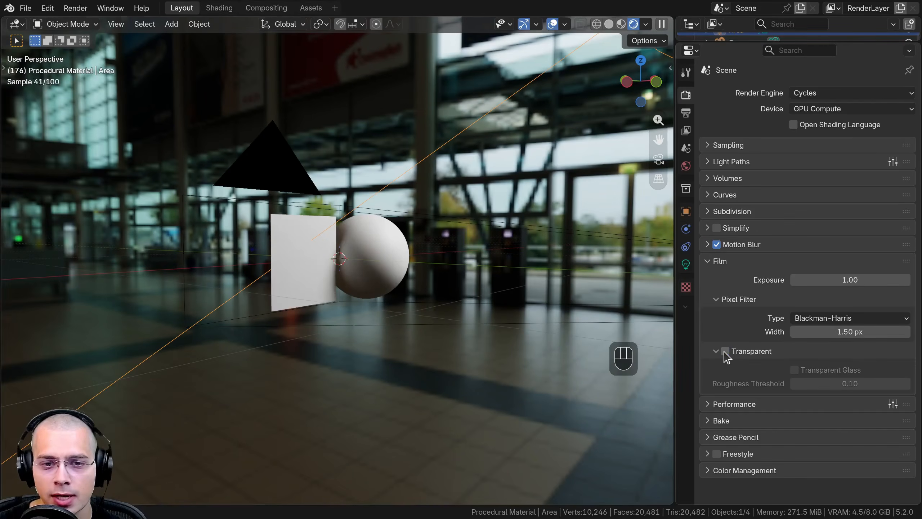
pyautogui.click(726, 351)
pyautogui.moveTo(402, 336); pyautogui.dragTo(387, 330, button='middle')
pyautogui.press('KP_0')
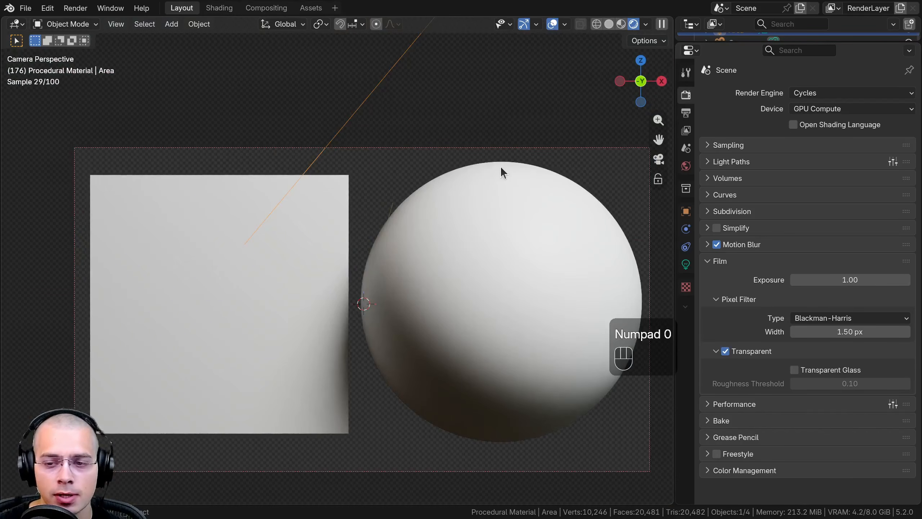
# Check the View and Look options in the scene's colour management
pyautogui.click(717, 261)
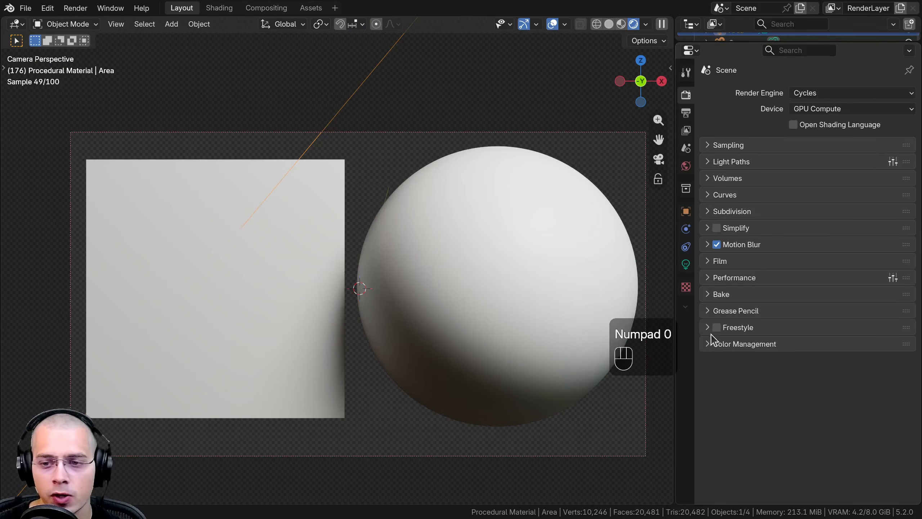
pyautogui.click(711, 344)
pyautogui.click(834, 382)
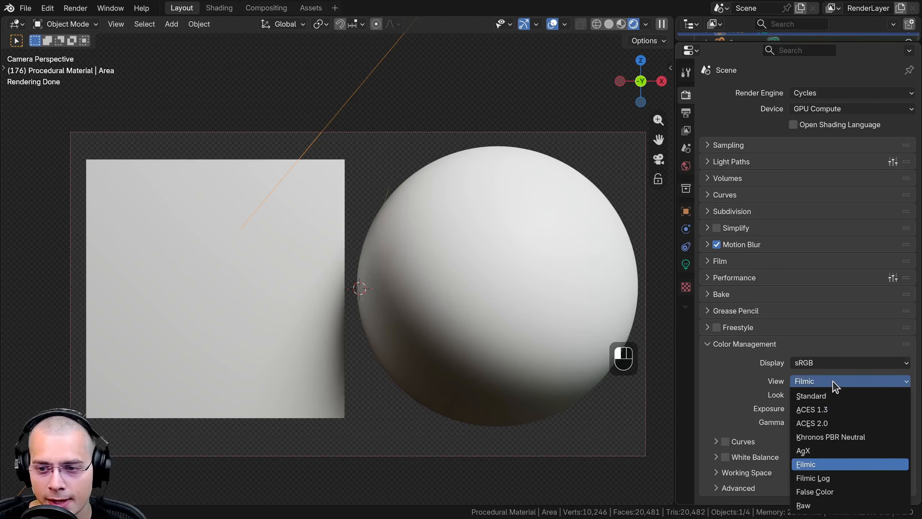
pyautogui.click(834, 384)
pyautogui.click(826, 396)
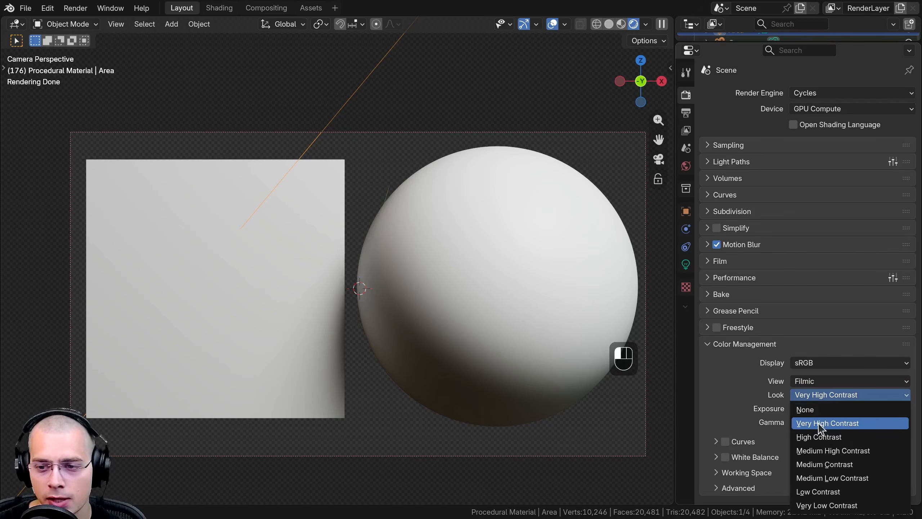
pyautogui.click(494, 354)
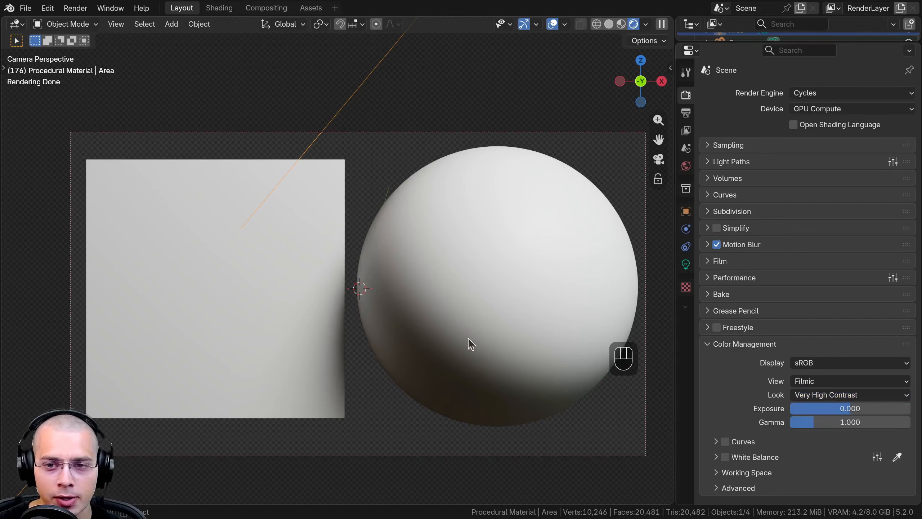
pyautogui.keyDown('shift'); pyautogui.moveTo(461, 331); pyautogui.dragTo(459, 334, button='middle'); pyautogui.keyUp('shift')
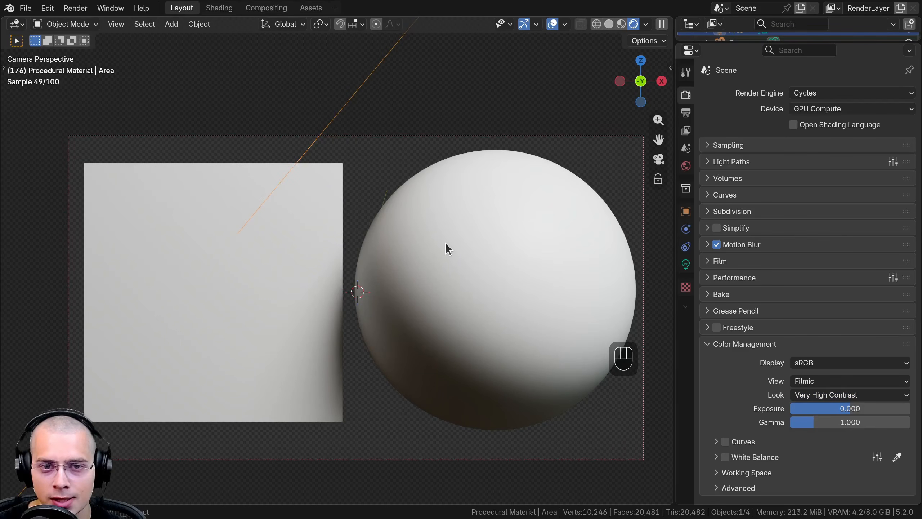
# Select the sphere, switch to the Shading workspace, and enlarge the shader editor beside a narrow viewport
pyautogui.click(537, 365)
pyautogui.click(218, 8)
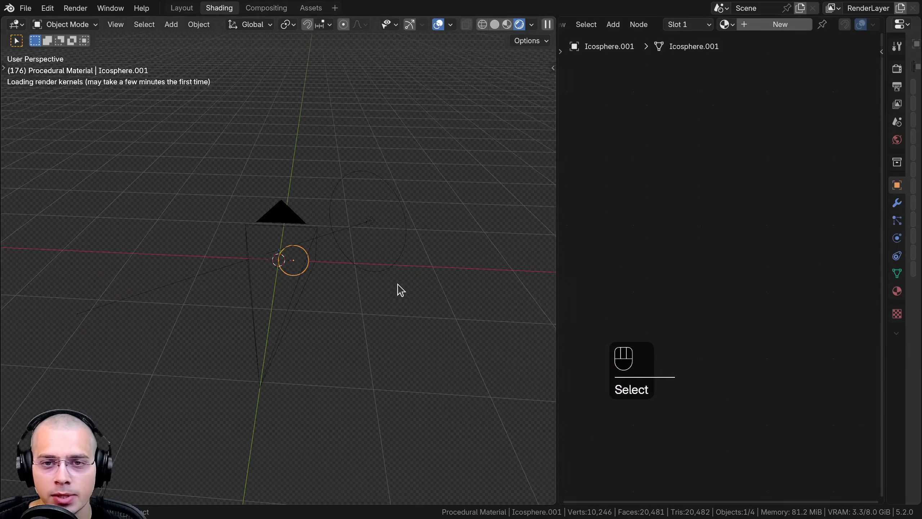
pyautogui.moveTo(559, 220); pyautogui.dragTo(216, 327)
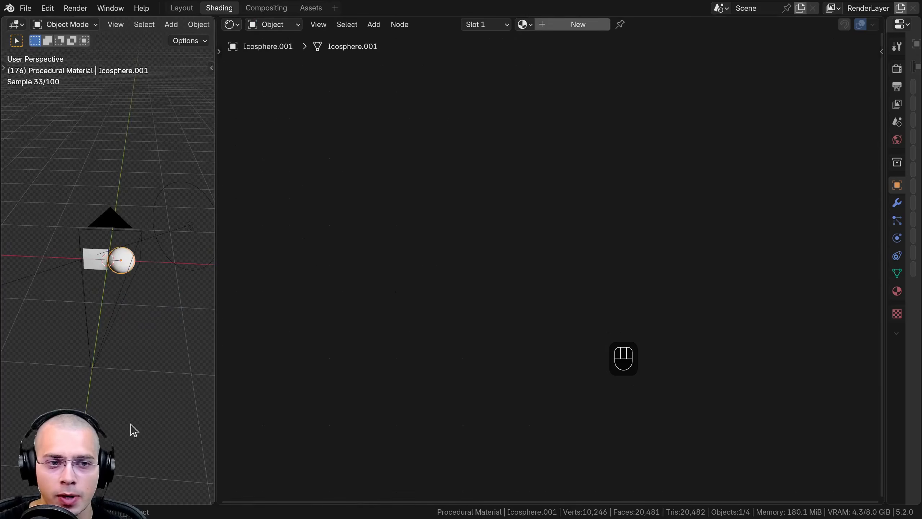
# Show the camera view in the narrow viewport and frame the sphere in it
pyautogui.press('z')
pyautogui.press('KP_0')
pyautogui.scroll(-4, 107, 199)
pyautogui.keyDown('shift'); pyautogui.moveTo(119, 237); pyautogui.dragTo(88, 238, button='middle'); pyautogui.keyUp('shift')
pyautogui.scroll(3, 88, 239)
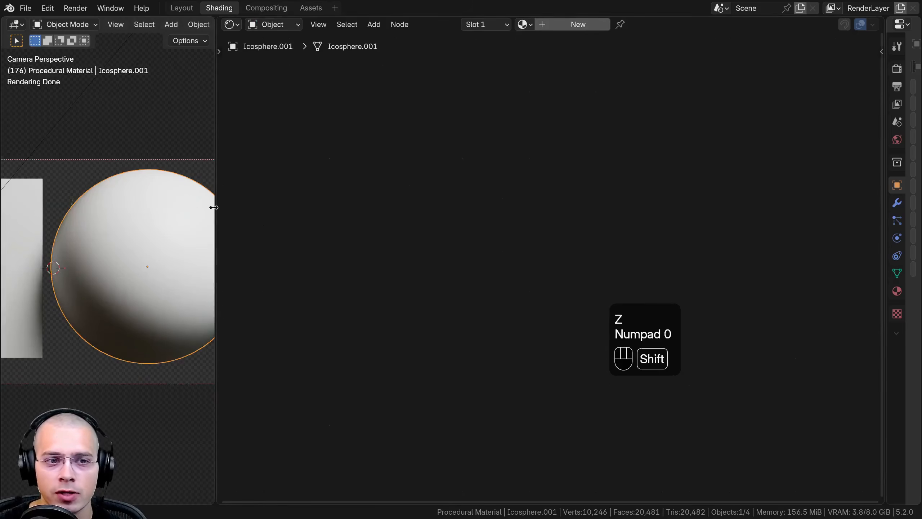
pyautogui.keyDown('shift'); pyautogui.moveTo(205, 208); pyautogui.dragTo(179, 209, button='middle'); pyautogui.keyUp('shift')
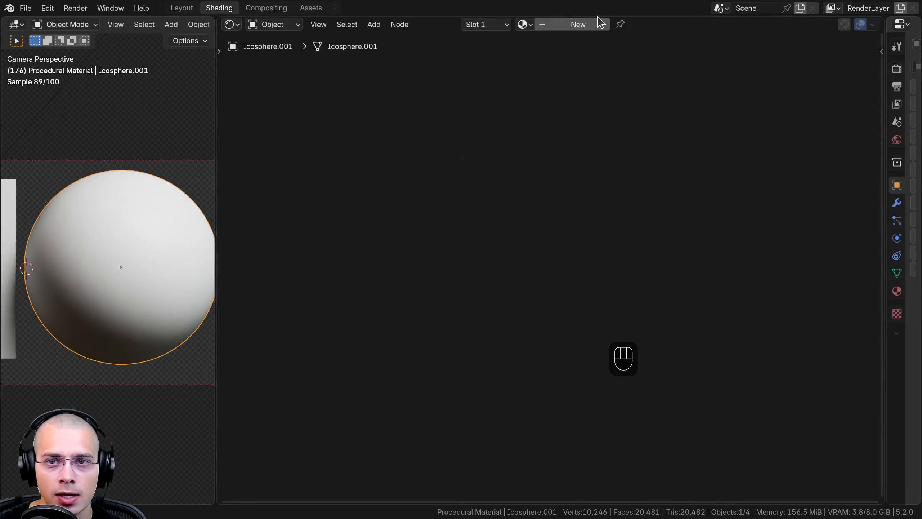
# Create a new material on the sphere and name it Crumpled Paper
pyautogui.click(580, 24)
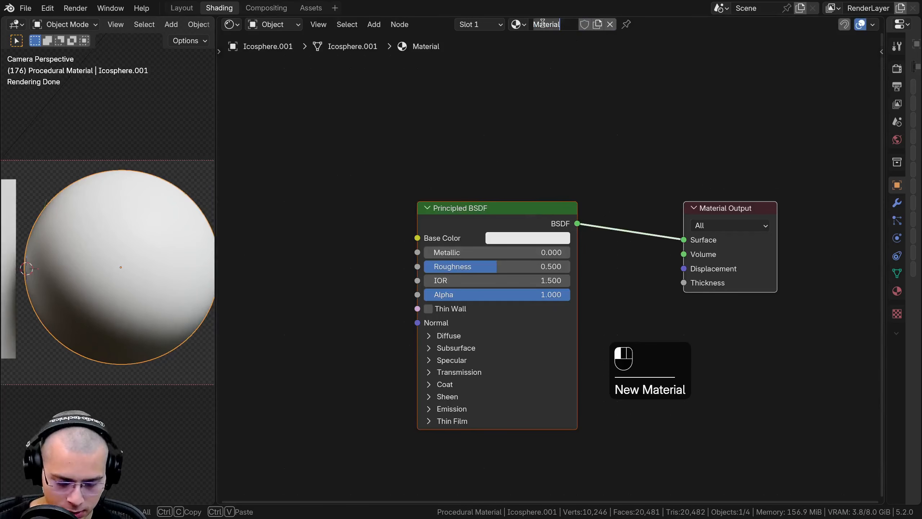
pyautogui.write('umpled')
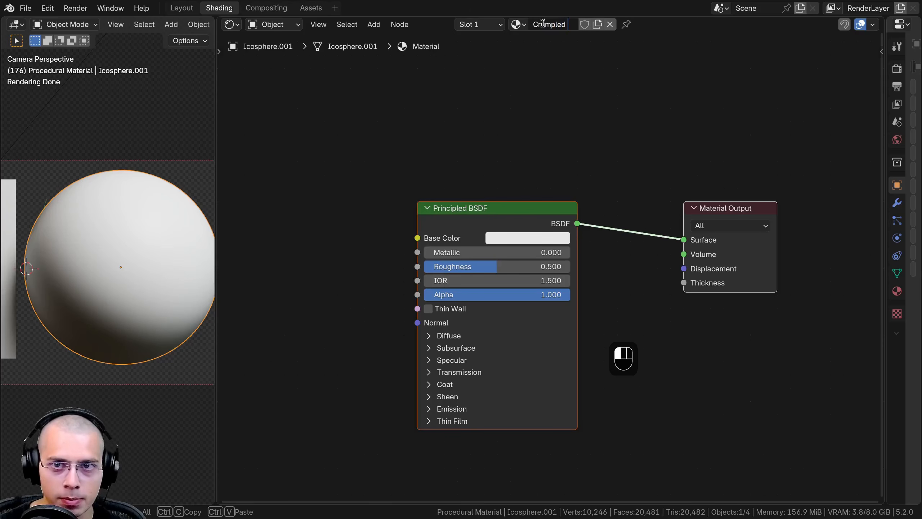
pyautogui.write(' Paper')
pyautogui.press('Return')
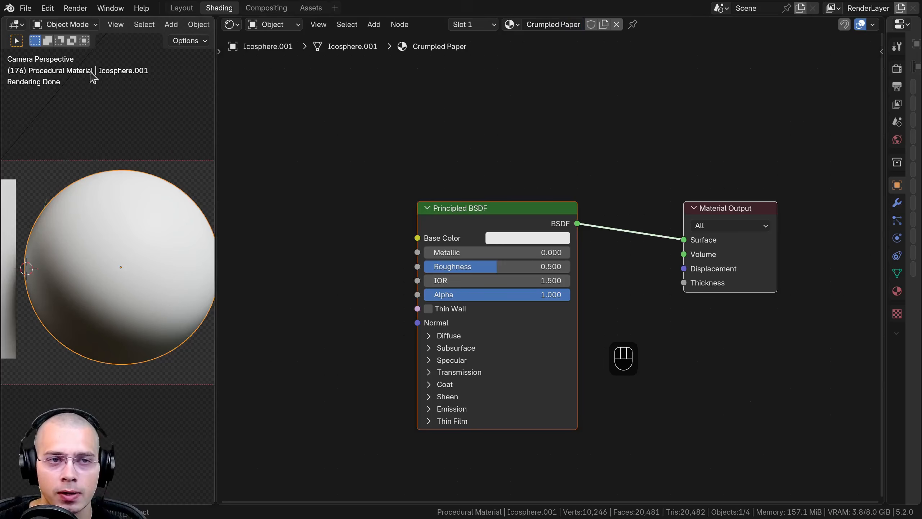
# Find Node Wrangler among the add-ons in the preferences and check that it is enabled
pyautogui.click(47, 8)
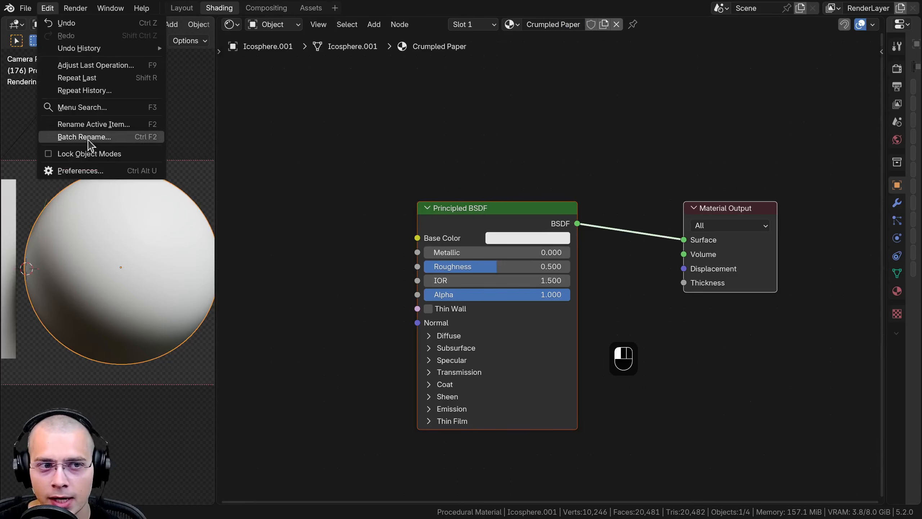
pyautogui.click(101, 171)
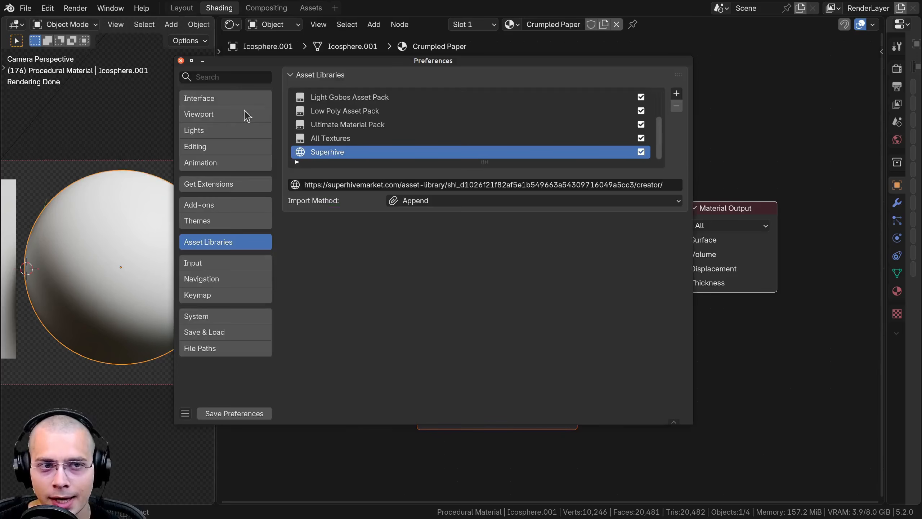
pyautogui.click(218, 205)
pyautogui.click(347, 76)
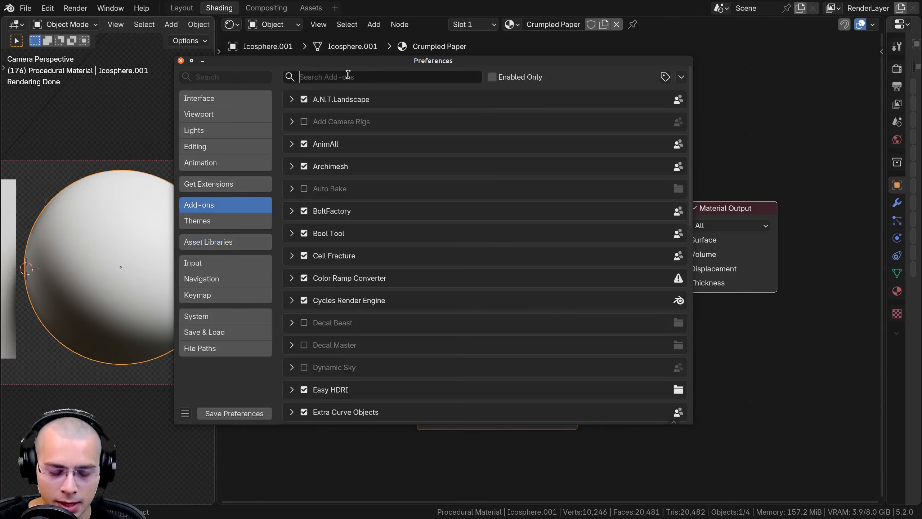
pyautogui.write('node')
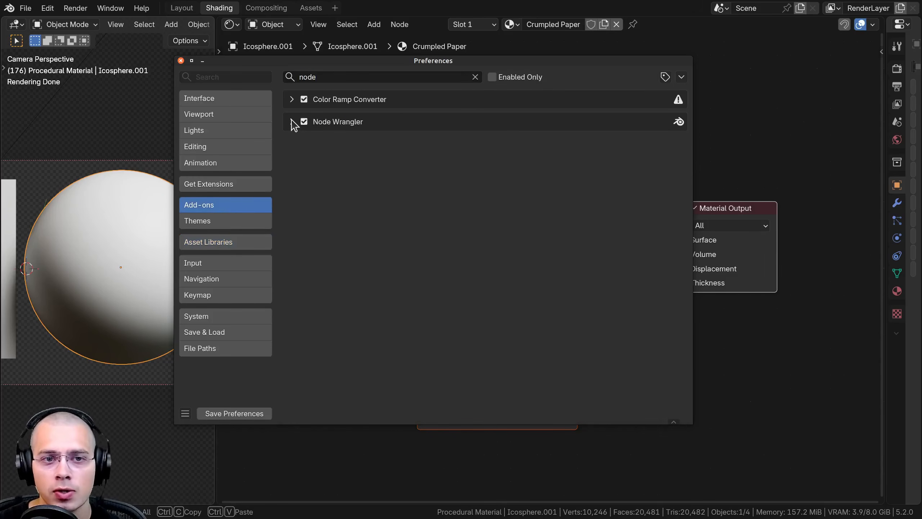
pyautogui.click(292, 122)
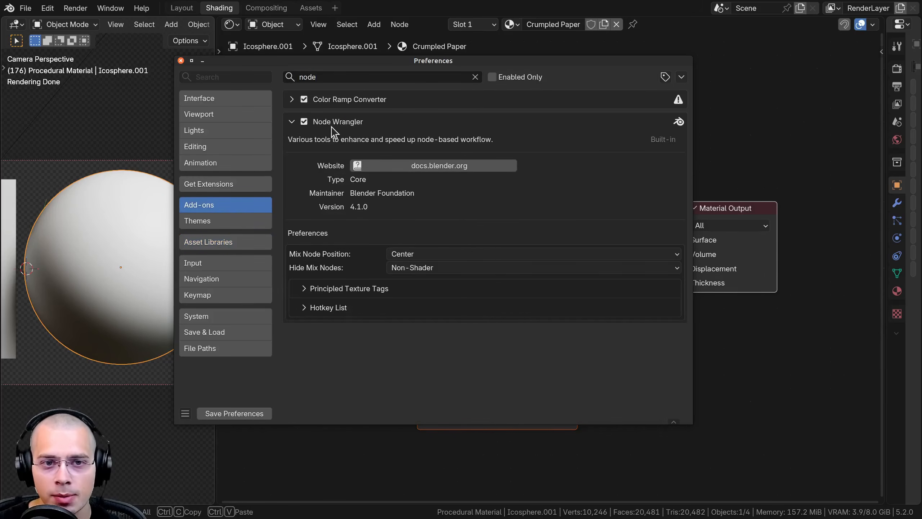
pyautogui.click(181, 61)
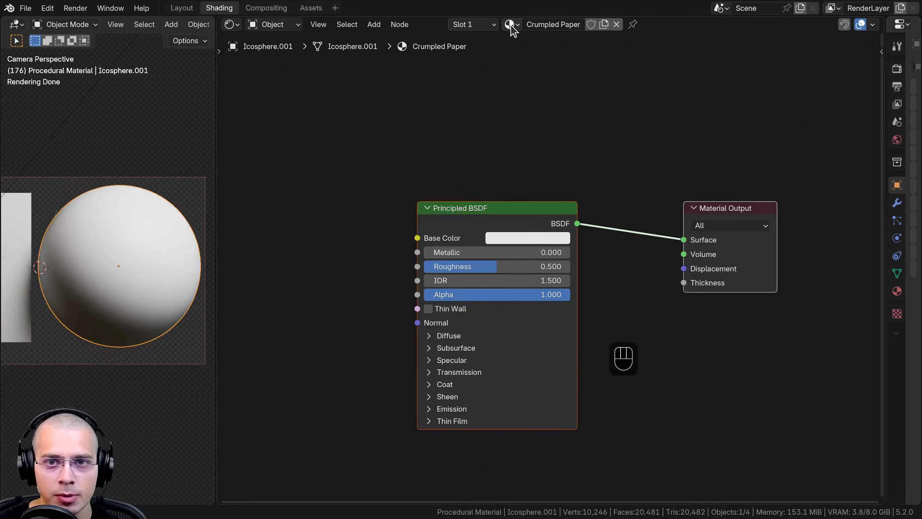
# Assign the Crumpled Paper material to the plane beside the sphere as well, keeping the sphere as the active object
pyautogui.moveTo(512, 29); pyautogui.dragTo(22, 216)
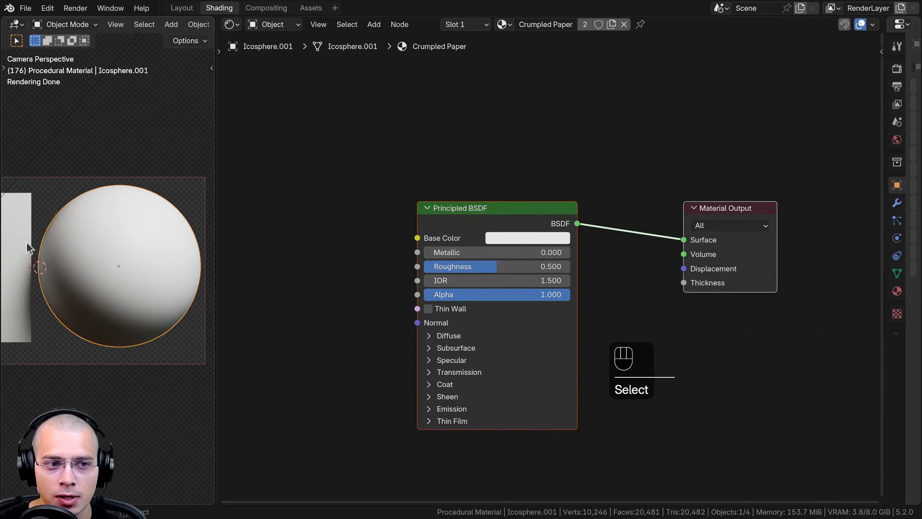
pyautogui.click(29, 248)
pyautogui.keyDown('shift'); pyautogui.click(34, 246); pyautogui.keyUp('shift')
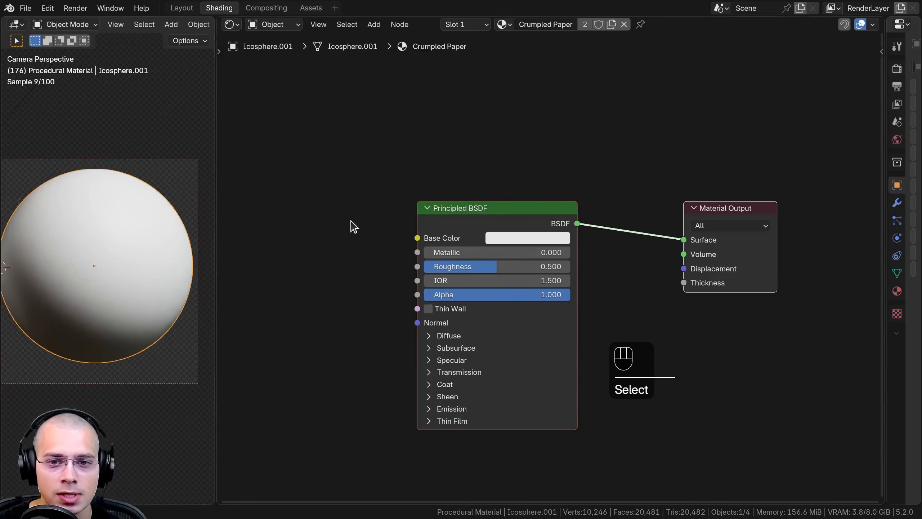
# Move the Principled BSDF closer to the Material Output and add a Voronoi Texture node in front of it
pyautogui.press('a')
pyautogui.scroll(-3, 399, 222)
pyautogui.moveTo(498, 224); pyautogui.dragTo(560, 223)
pyautogui.hotkey('shift', 'a')
pyautogui.write('vo')
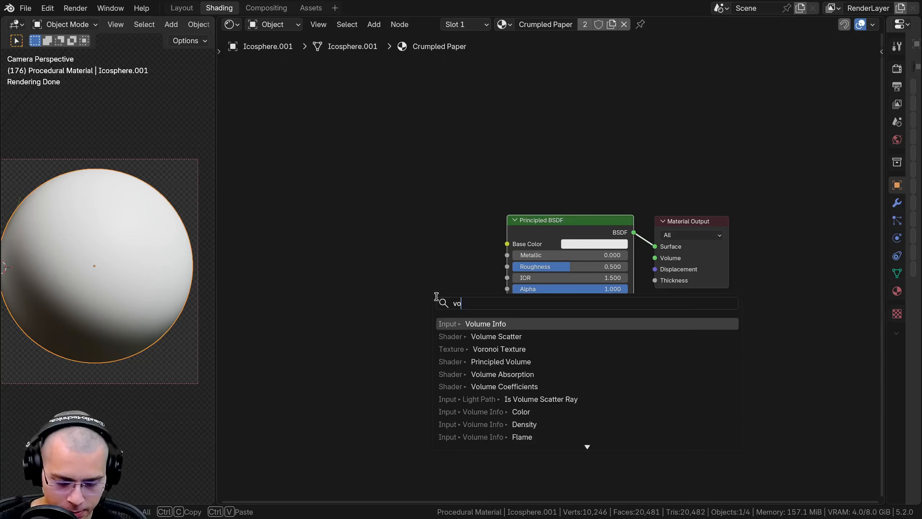
pyautogui.write('r')
pyautogui.press('Return')
pyautogui.click(301, 164)
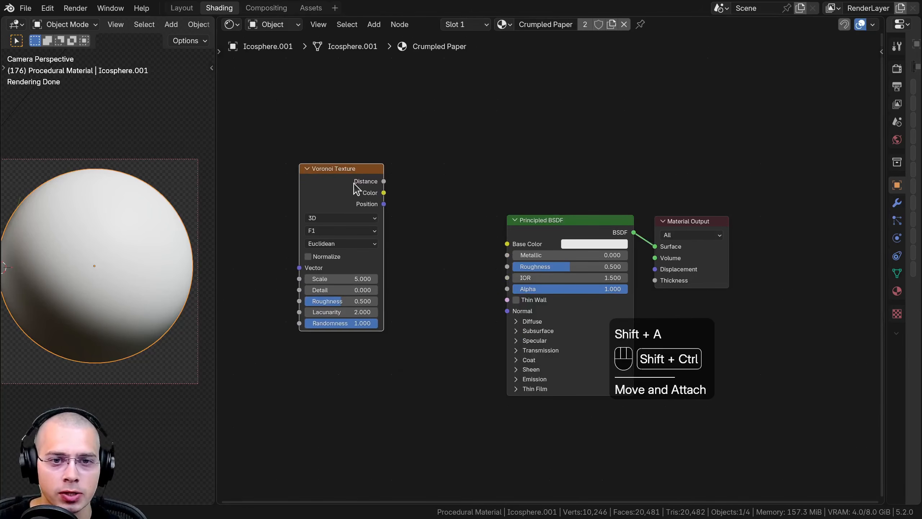
# Preview the Voronoi Texture's Distance output directly on the material and widen the viewport slightly
pyautogui.keyDown('ctrl'); pyautogui.keyDown('shift'); pyautogui.click(354, 183); pyautogui.keyUp('shift'); pyautogui.keyUp('ctrl')
pyautogui.moveTo(217, 245); pyautogui.dragTo(234, 247)
pyautogui.moveTo(379, 242); pyautogui.dragTo(502, 241, button='middle')
pyautogui.scroll(4, 502, 241)
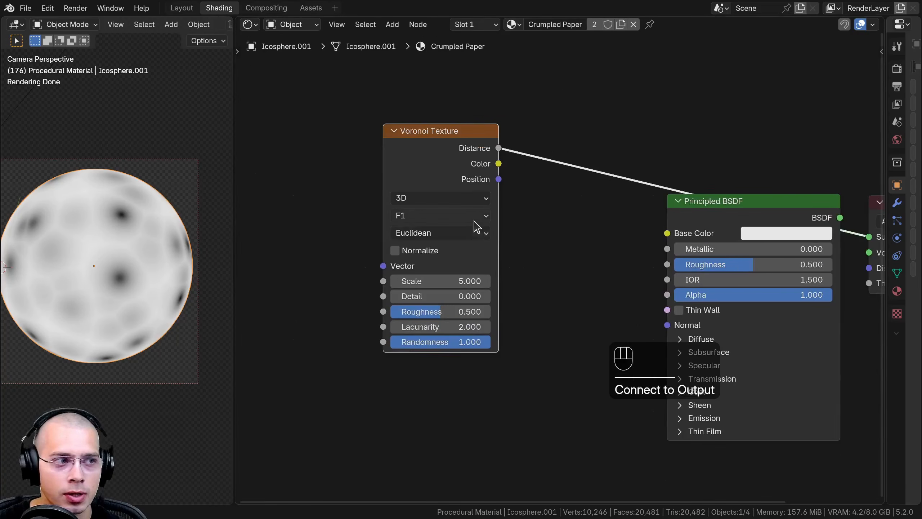
pyautogui.scroll(1, 475, 227)
# Set the Voronoi Texture's feature output to F2 and its dimensions to 4D
pyautogui.click(421, 215)
pyautogui.click(383, 266)
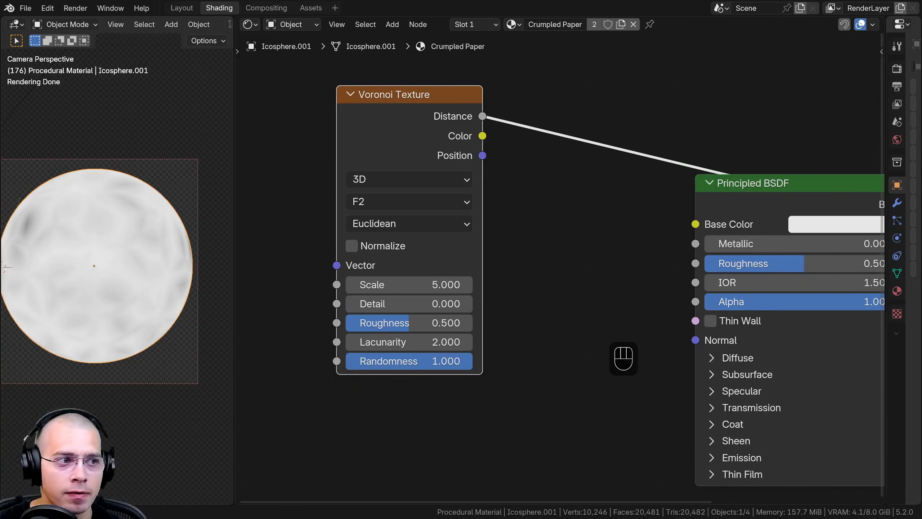
pyautogui.click(410, 187)
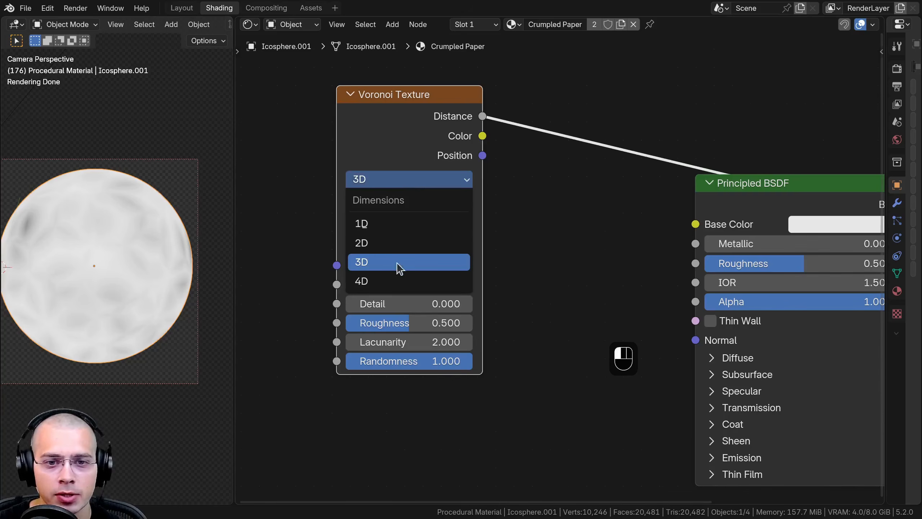
pyautogui.click(394, 282)
# Try varying the Voronoi Texture's W value while viewing the pattern on the plane and the sphere
pyautogui.scroll(3, 393, 280)
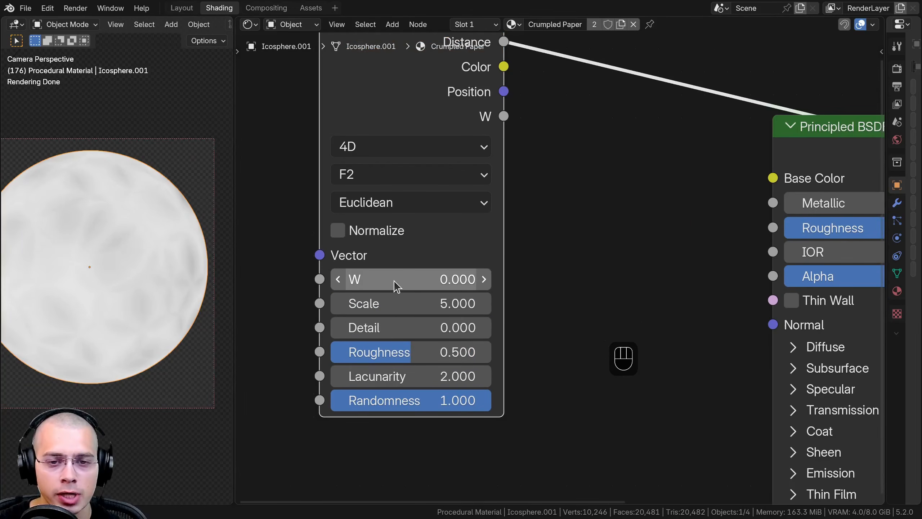
pyautogui.moveTo(393, 280)
pyautogui.mouseDown()
pyautogui.moveTo(462, 280)
pyautogui.moveTo(382, 280)
pyautogui.moveTo(393, 280)
pyautogui.mouseUp()
pyautogui.scroll(-4, 203, 250)
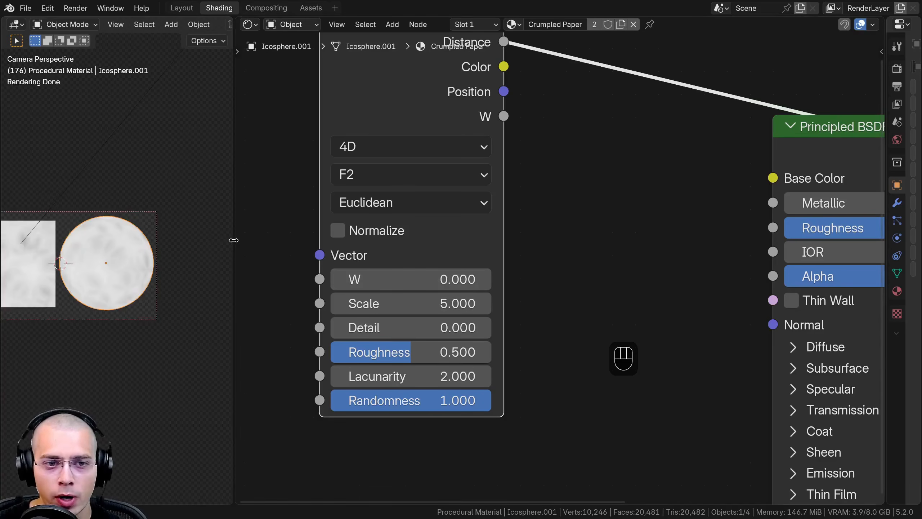
pyautogui.moveTo(234, 241); pyautogui.dragTo(354, 240)
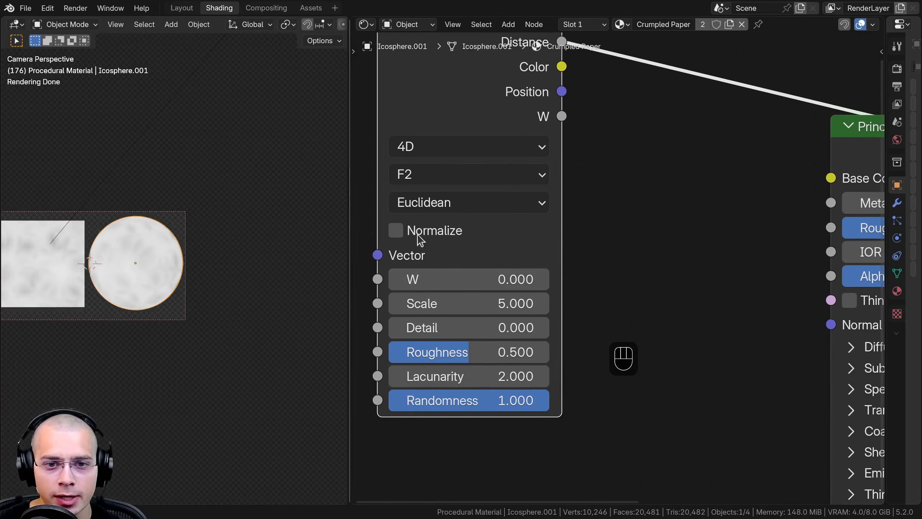
pyautogui.scroll(-9, 418, 241)
pyautogui.moveTo(523, 233); pyautogui.dragTo(511, 239, button='middle')
# Add Texture Coordinate and Mapping nodes to the Voronoi Texture with Node Wrangler, and feed the Object output into the Mapping node's Vector
pyautogui.moveTo(481, 183); pyautogui.dragTo(487, 173)
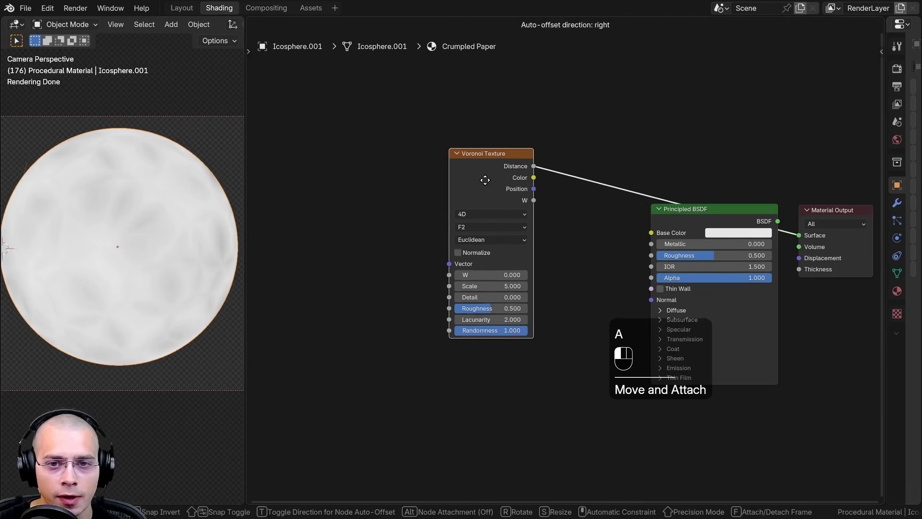
pyautogui.scroll(-3, 559, 165)
pyautogui.moveTo(555, 159); pyautogui.dragTo(591, 163, button='middle')
pyautogui.scroll(-4, 567, 198)
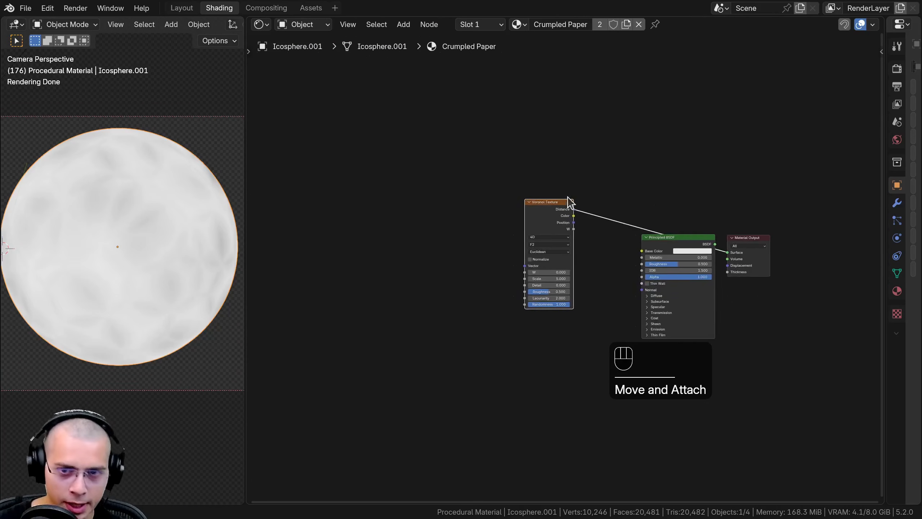
pyautogui.moveTo(562, 197); pyautogui.dragTo(611, 197, button='middle')
pyautogui.hotkey('ctrl', 't')
pyautogui.scroll(5, 562, 213)
pyautogui.press('a')
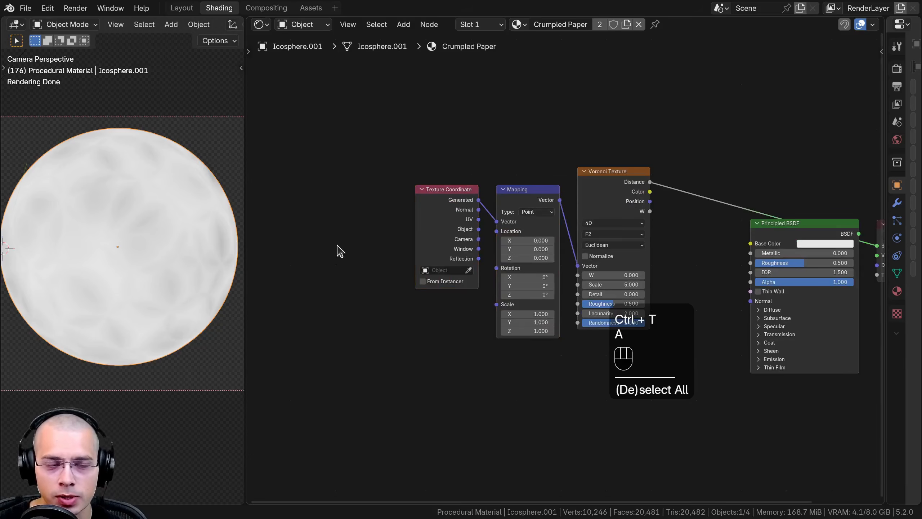
pyautogui.scroll(2, 413, 227)
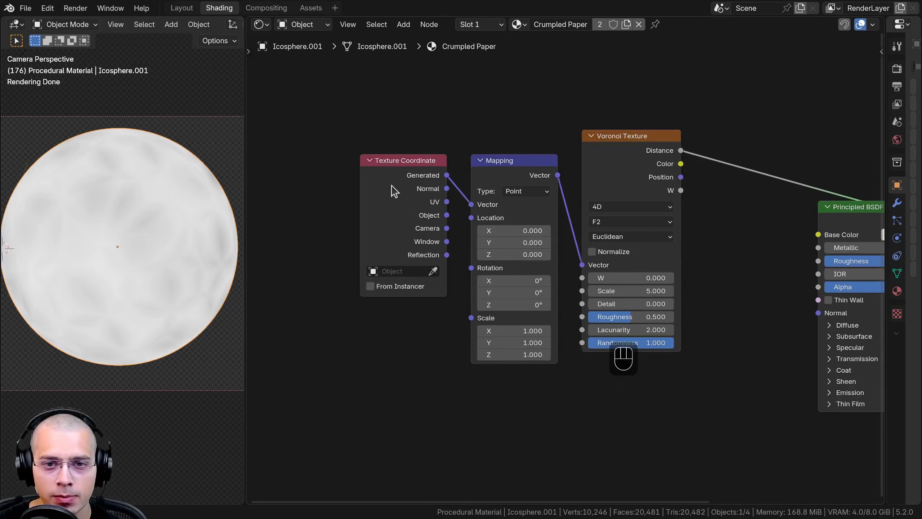
pyautogui.moveTo(447, 216); pyautogui.dragTo(471, 204)
# Move the Texture Coordinate and Mapping nodes farther away from the Voronoi Texture to make room between them
pyautogui.scroll(-2, 465, 208)
pyautogui.moveTo(399, 125); pyautogui.dragTo(565, 185)
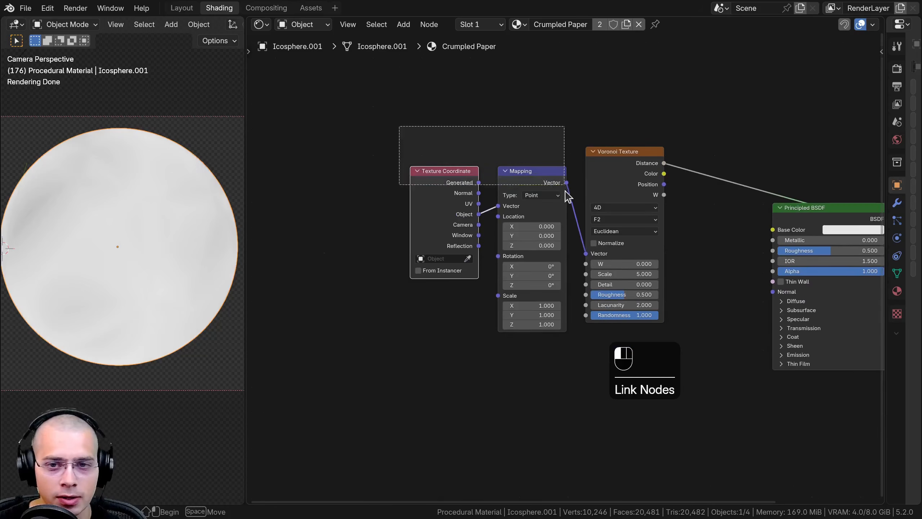
pyautogui.scroll(-2, 567, 189)
pyautogui.press('g')
pyautogui.moveTo(393, 269); pyautogui.dragTo(394, 269)
pyautogui.scroll(5, 567, 244)
pyautogui.moveTo(567, 244); pyautogui.dragTo(496, 260, button='middle')
pyautogui.press('a')
# Set the Voronoi Texture's Scale to 13
pyautogui.scroll(2, 556, 179)
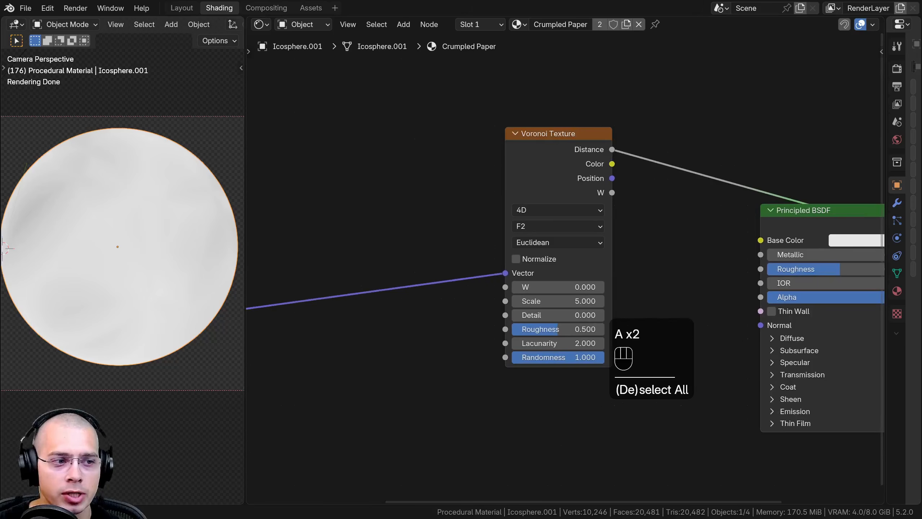
pyautogui.scroll(1, 552, 290)
pyautogui.click(555, 307)
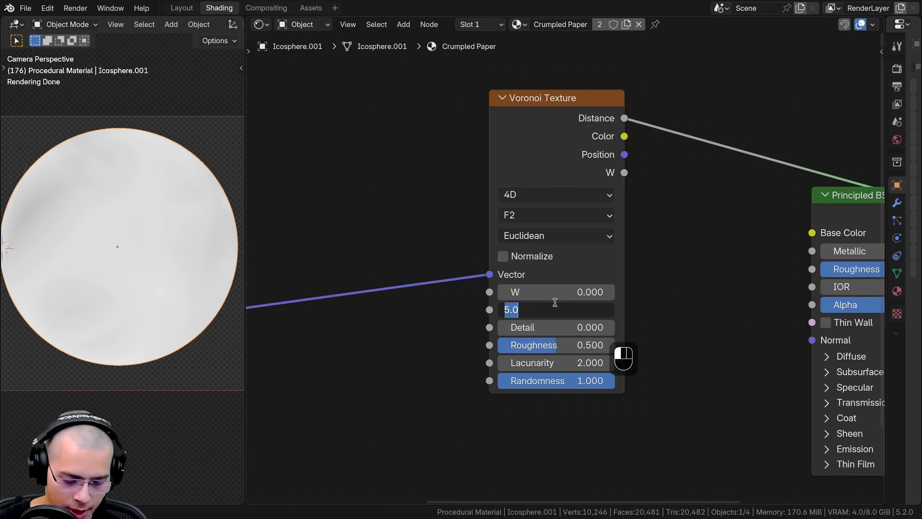
pyautogui.write('13')
pyautogui.press('Return')
pyautogui.moveTo(662, 293); pyautogui.dragTo(628, 243, button='middle')
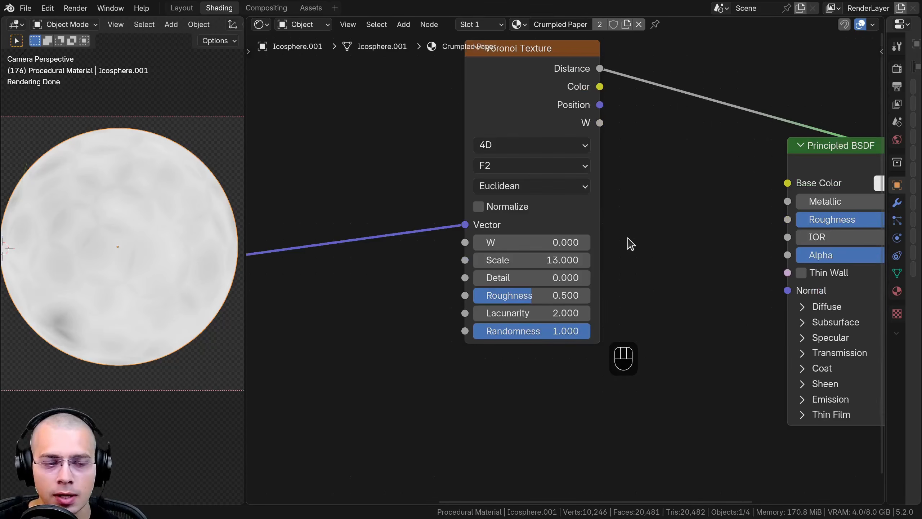
# Shift the Voronoi Texture node slightly away from the Mapping node and examine its pattern up close on the sphere
pyautogui.scroll(-2, 528, 294)
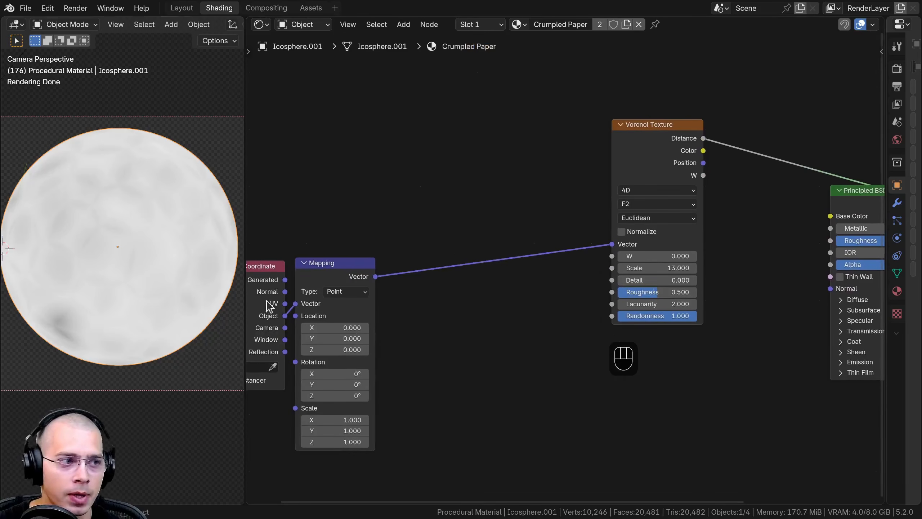
pyautogui.scroll(-1, 267, 301)
pyautogui.moveTo(644, 138); pyautogui.dragTo(661, 136)
pyautogui.scroll(2, 97, 239)
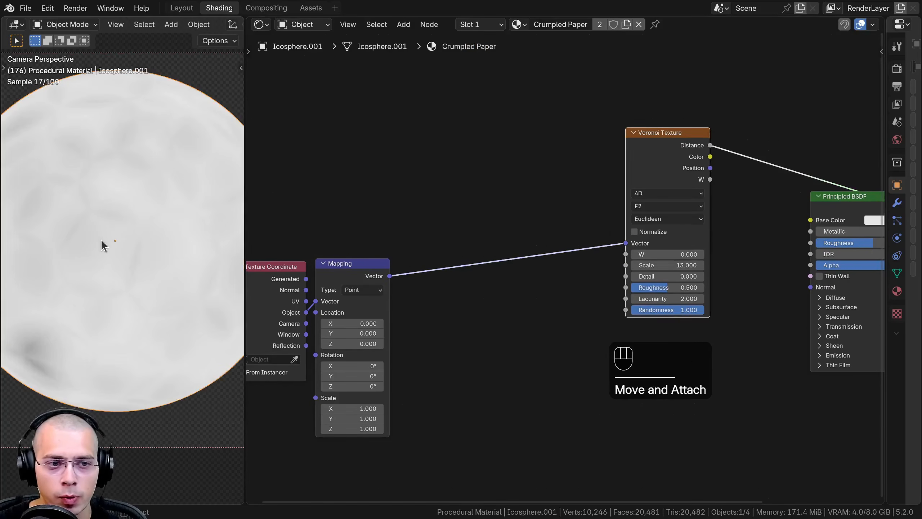
pyautogui.keyDown('shift'); pyautogui.moveTo(108, 232); pyautogui.dragTo(144, 228, button='middle'); pyautogui.keyUp('shift')
pyautogui.scroll(4, 144, 227)
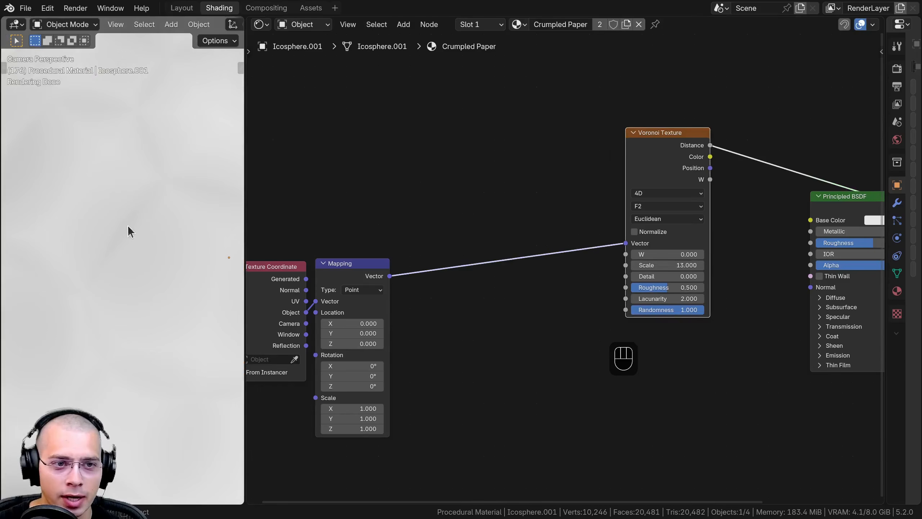
pyautogui.scroll(-5, 117, 307)
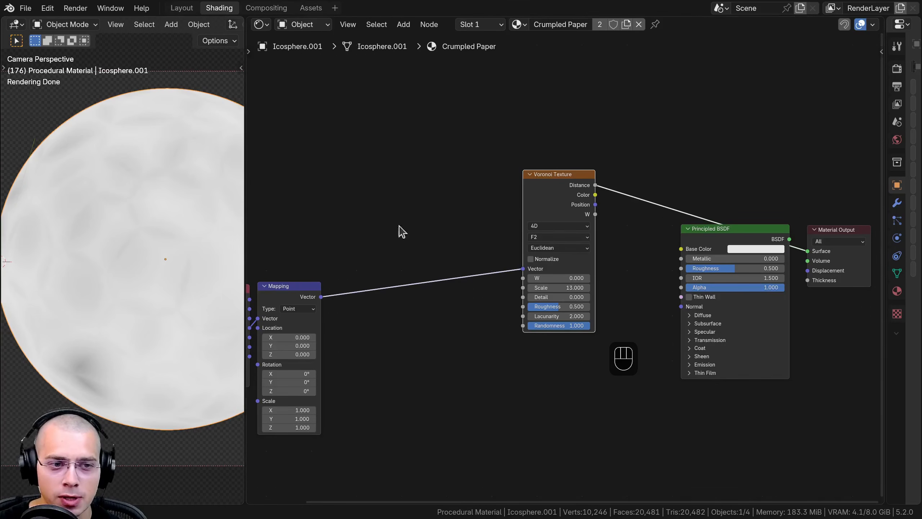
# Insert a Noise Texture node into the link between the Mapping node and the Voronoi Texture
pyautogui.hotkey('shift', 'a')
pyautogui.write('nois')
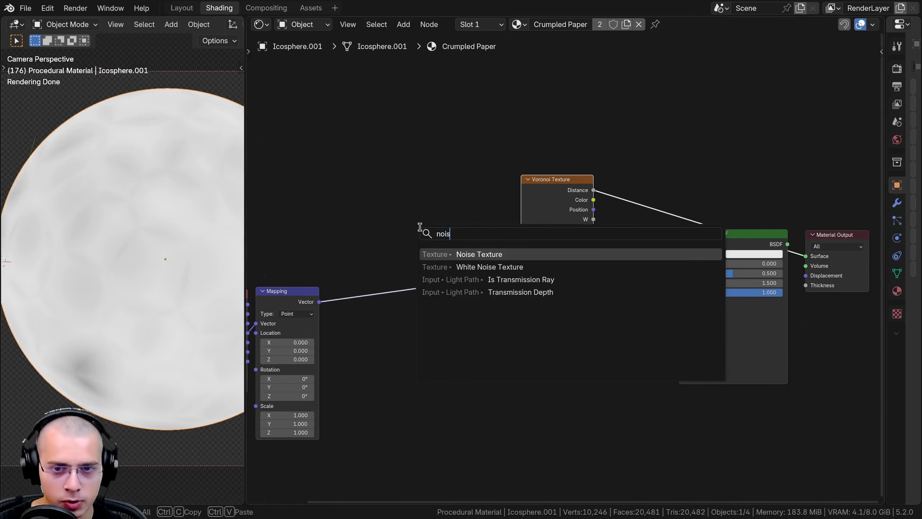
pyautogui.press('Return')
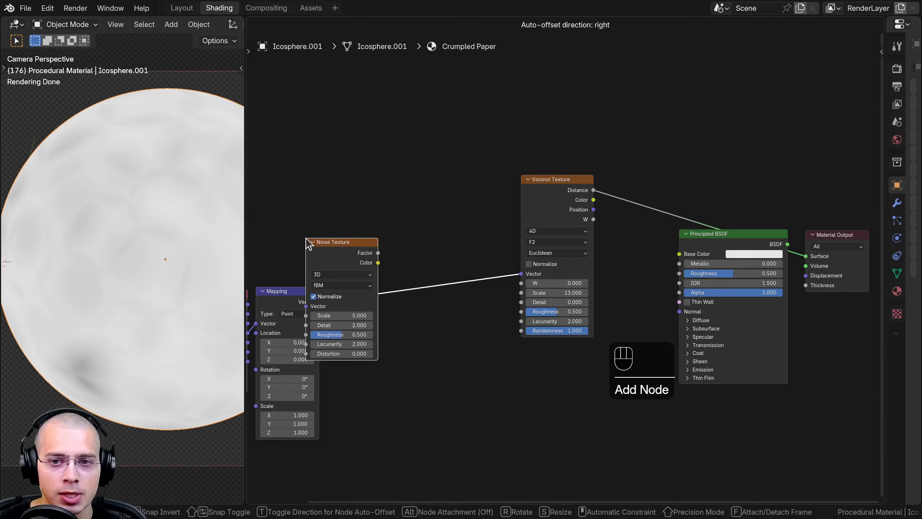
pyautogui.click(305, 237)
pyautogui.moveTo(356, 240); pyautogui.dragTo(357, 205)
pyautogui.keyDown('shift'); pyautogui.click(357, 205); pyautogui.keyUp('shift')
# Insert a Linear Light mix node between the Noise Texture and the Voronoi Texture, and arrange the Noise Texture beside the Mapping node
pyautogui.hotkey('shift', 'a')
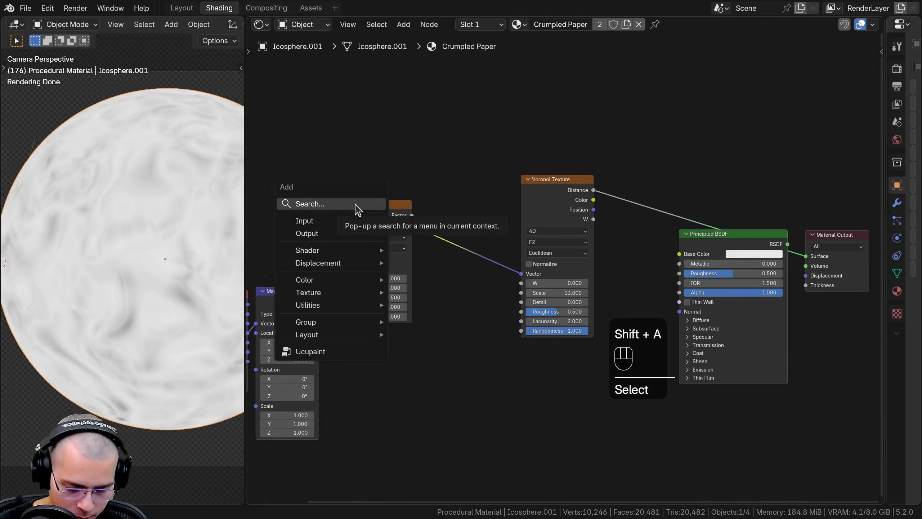
pyautogui.write('line')
pyautogui.press('Return')
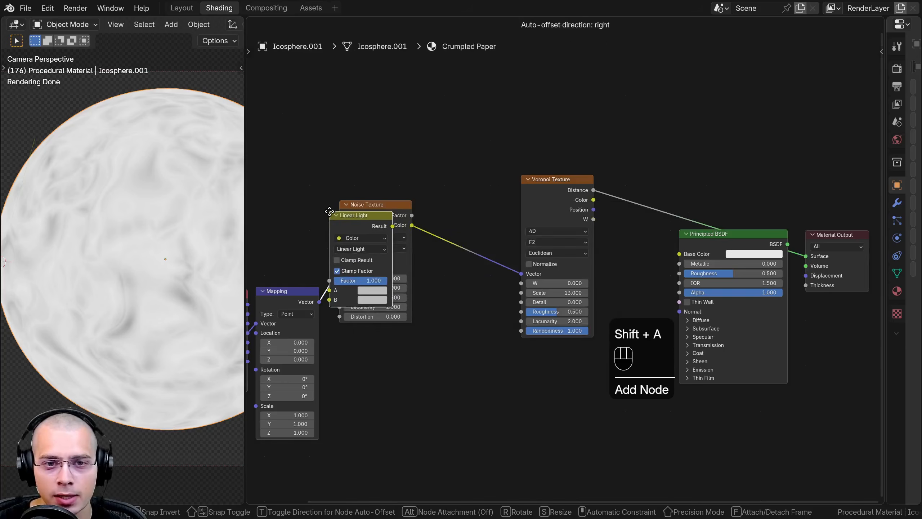
pyautogui.click(487, 218)
pyautogui.click(400, 227)
pyautogui.click(408, 278)
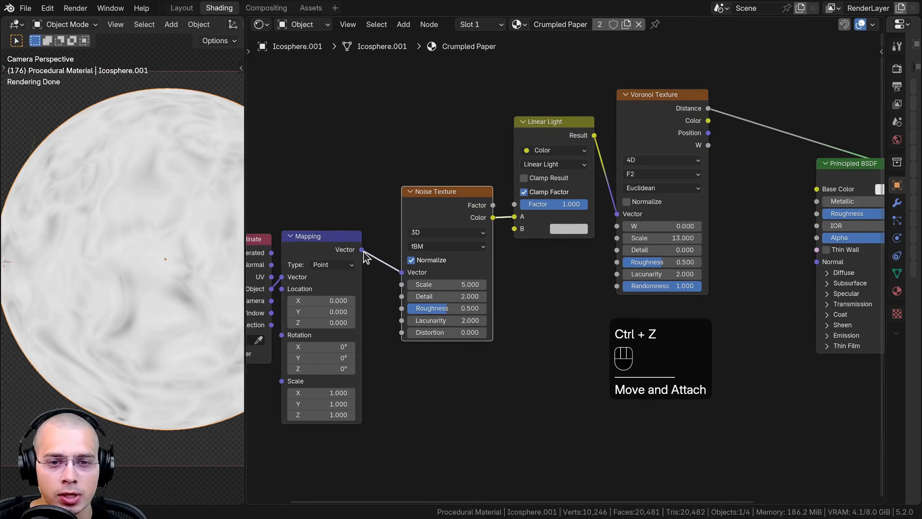
pyautogui.moveTo(464, 217); pyautogui.dragTo(454, 222)
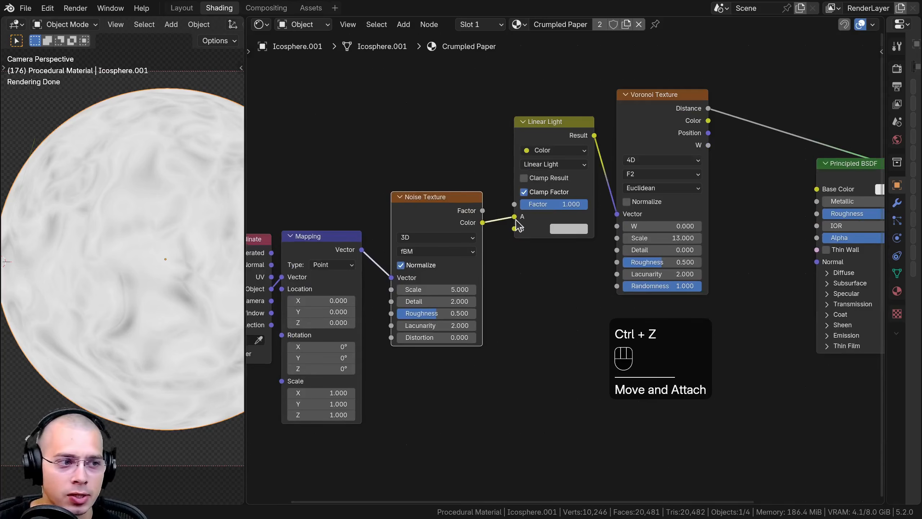
# Feed the Noise Texture's Color into the Linear Light's B and the Mapping's Vector into its A
pyautogui.moveTo(516, 218); pyautogui.dragTo(519, 227)
pyautogui.moveTo(429, 215); pyautogui.dragTo(431, 234)
pyautogui.click(327, 250)
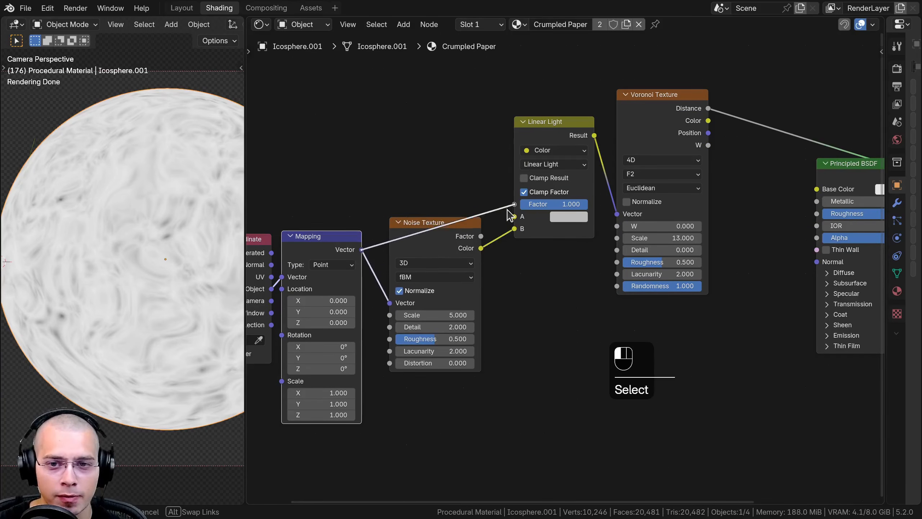
pyautogui.moveTo(508, 210); pyautogui.dragTo(513, 216)
pyautogui.moveTo(434, 238); pyautogui.dragTo(432, 248)
# Compare the distortion at Linear Light Factor 0 and 1, and set the Factor to 0.1
pyautogui.scroll(1, 526, 219)
pyautogui.moveTo(571, 200); pyautogui.dragTo(512, 200)
pyautogui.scroll(-1, 215, 232)
pyautogui.scroll(-1, 539, 289)
pyautogui.moveTo(424, 256); pyautogui.dragTo(424, 283)
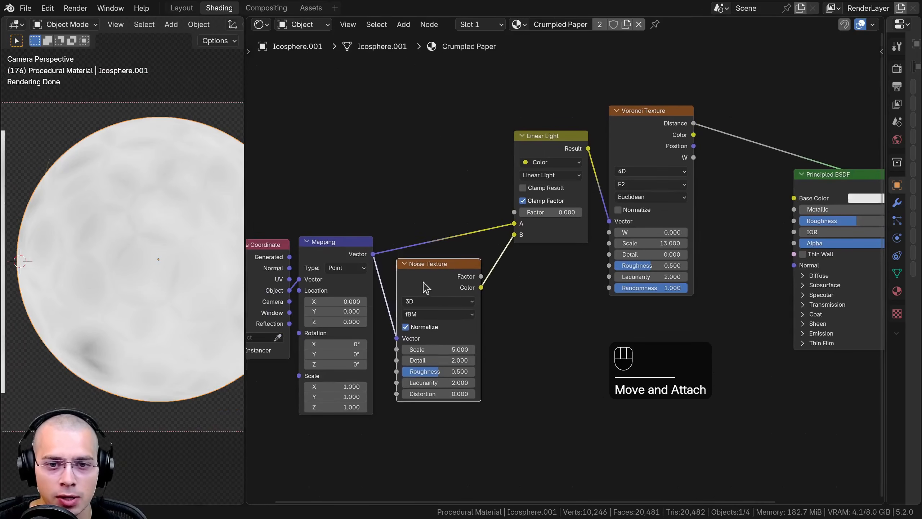
pyautogui.moveTo(538, 213); pyautogui.dragTo(583, 213)
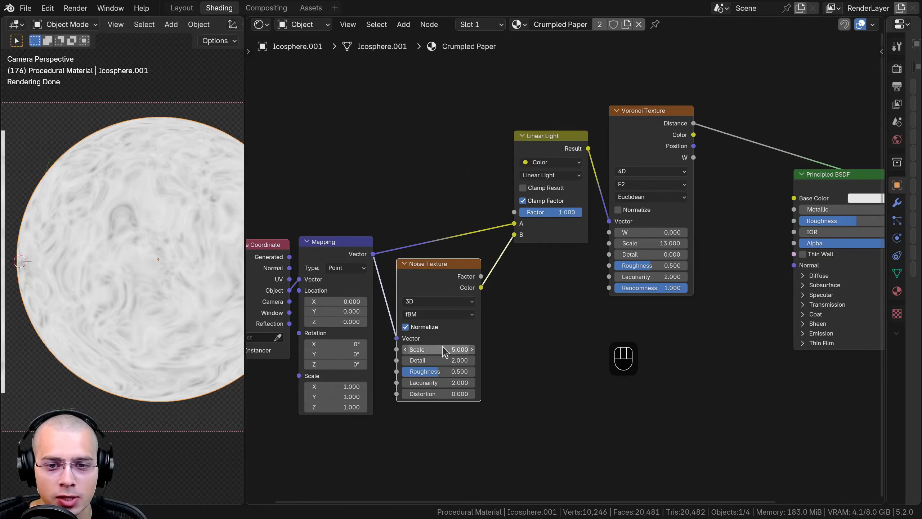
pyautogui.moveTo(443, 347); pyautogui.dragTo(456, 347)
pyautogui.rightClick(456, 347)
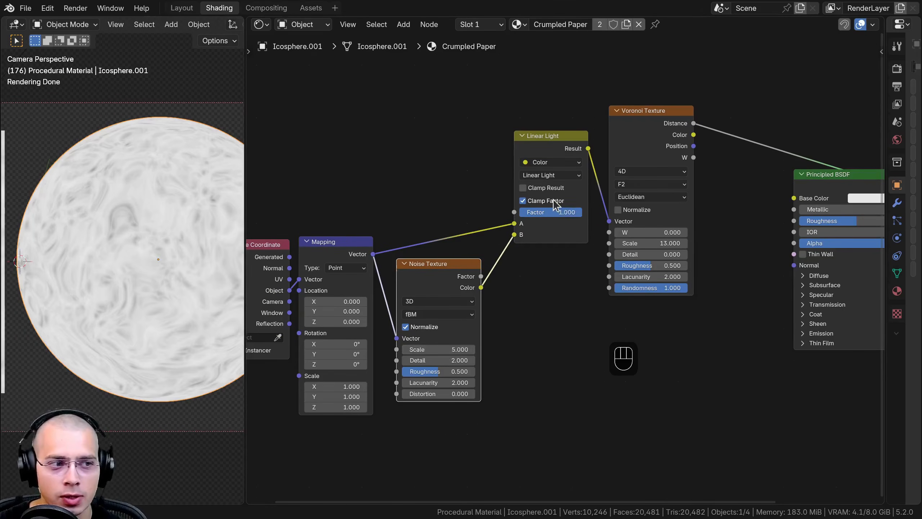
pyautogui.write('0.1')
pyautogui.press('Return')
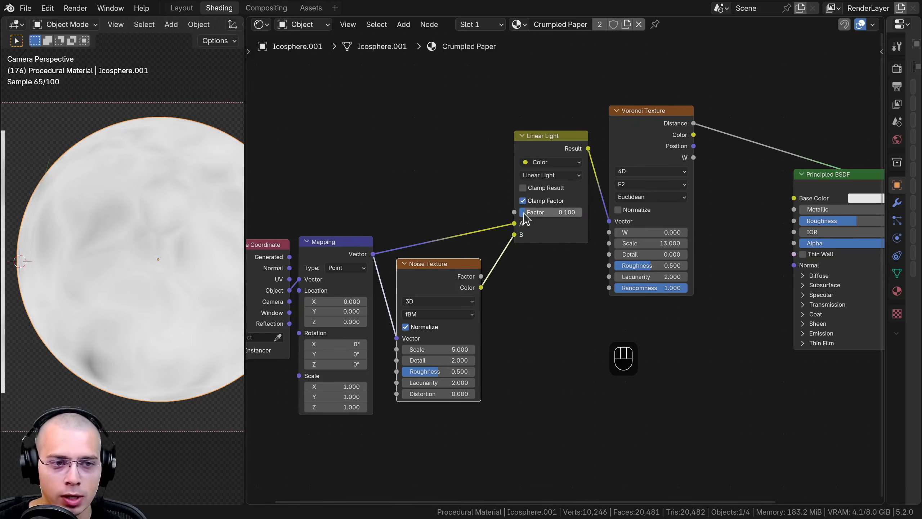
# Switch the Noise Texture to 4D and set its Detail to 5
pyautogui.scroll(3, 116, 233)
pyautogui.scroll(2, 470, 329)
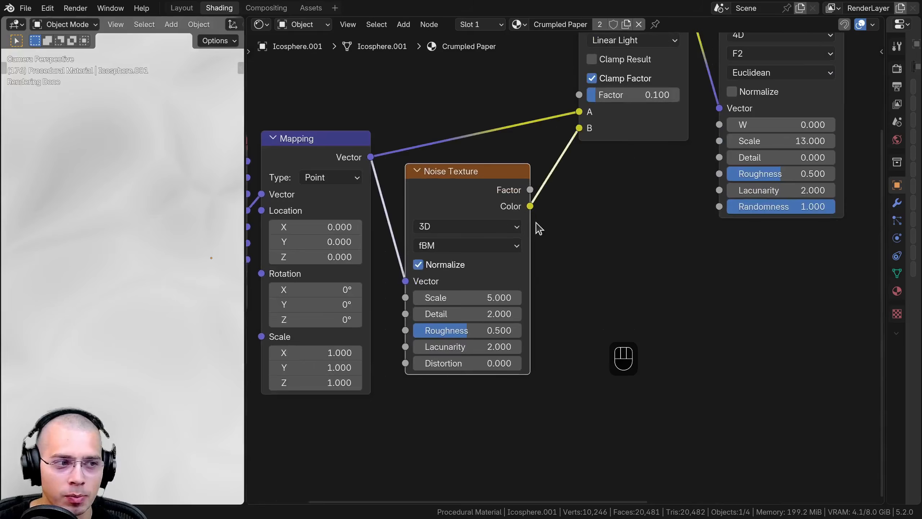
pyautogui.click(437, 230)
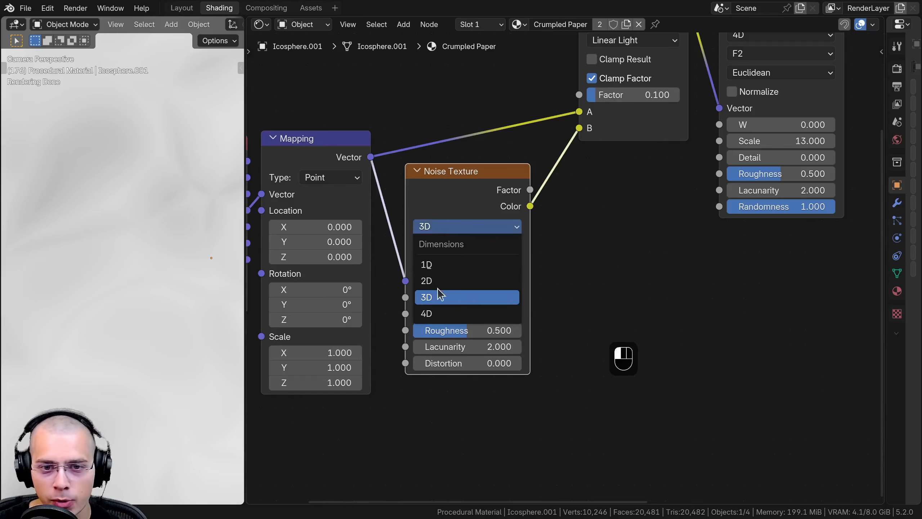
pyautogui.click(445, 315)
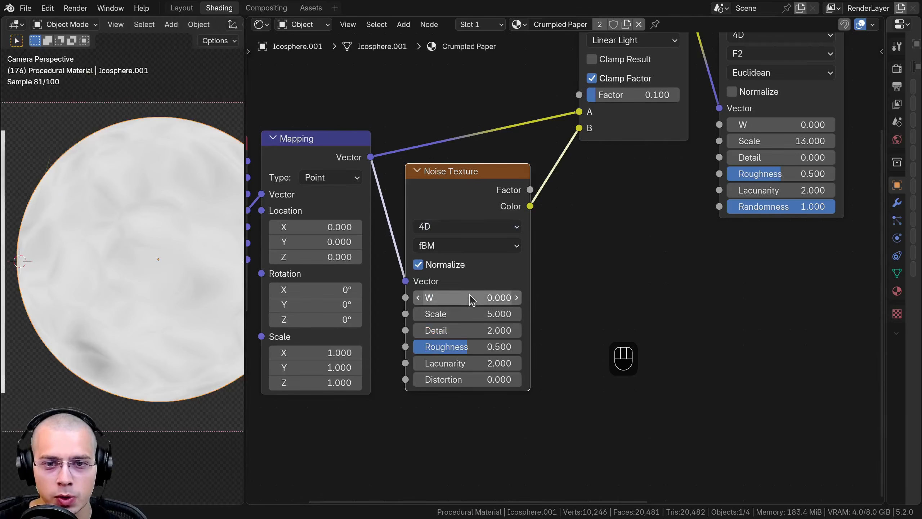
pyautogui.moveTo(469, 297)
pyautogui.mouseDown()
pyautogui.moveTo(487, 298)
pyautogui.moveTo(469, 297)
pyautogui.mouseUp()
pyautogui.moveTo(472, 314); pyautogui.dragTo(471, 298, button='middle')
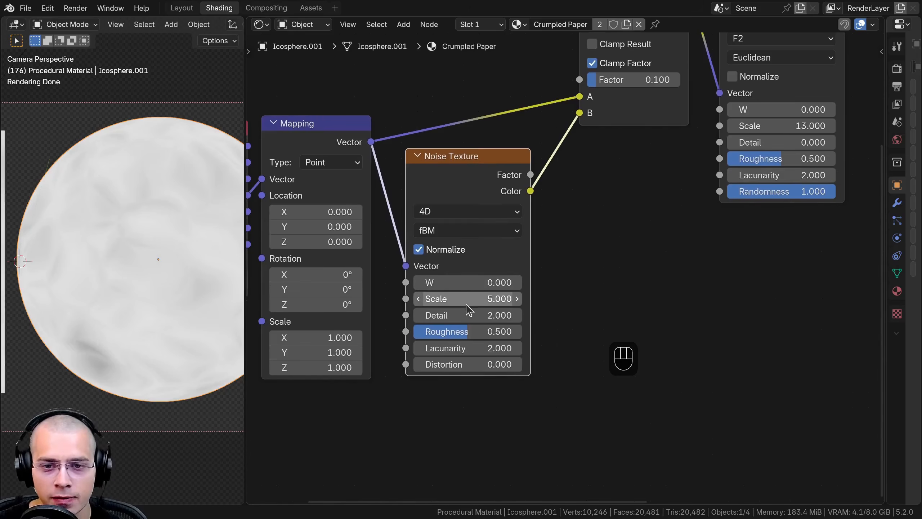
pyautogui.doubleClick(461, 316)
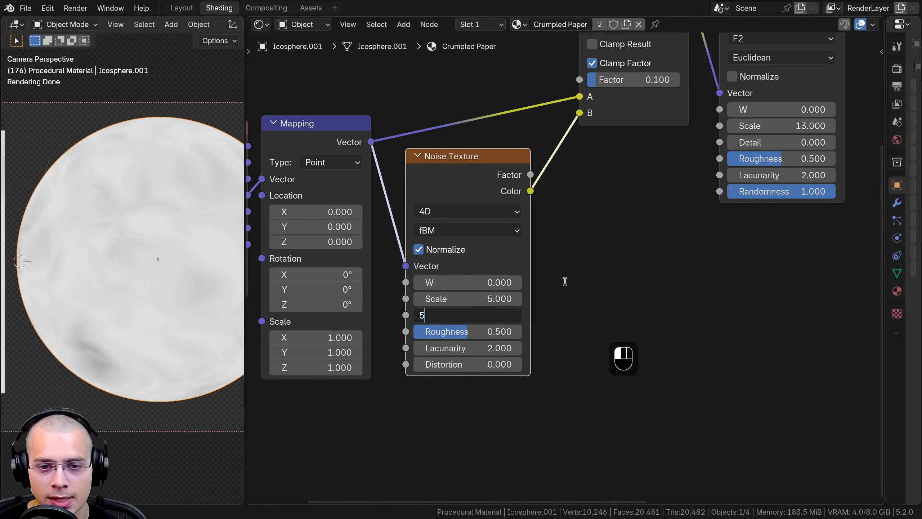
pyautogui.write('5')
pyautogui.press('Return')
pyautogui.scroll(-3, 497, 225)
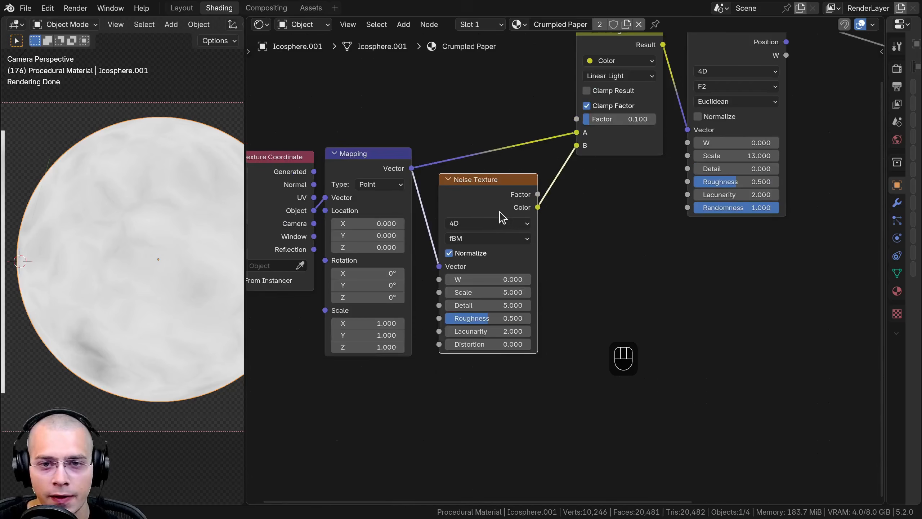
# Move the Texture Coordinate and Mapping nodes further away from the texture nodes
pyautogui.moveTo(498, 211); pyautogui.dragTo(498, 209)
pyautogui.scroll(-3, 202, 255)
pyautogui.keyDown('shift'); pyautogui.moveTo(236, 270); pyautogui.dragTo(239, 277, button='middle'); pyautogui.keyUp('shift')
pyautogui.scroll(-6, 602, 211)
pyautogui.moveTo(603, 211); pyautogui.dragTo(548, 268, button='middle')
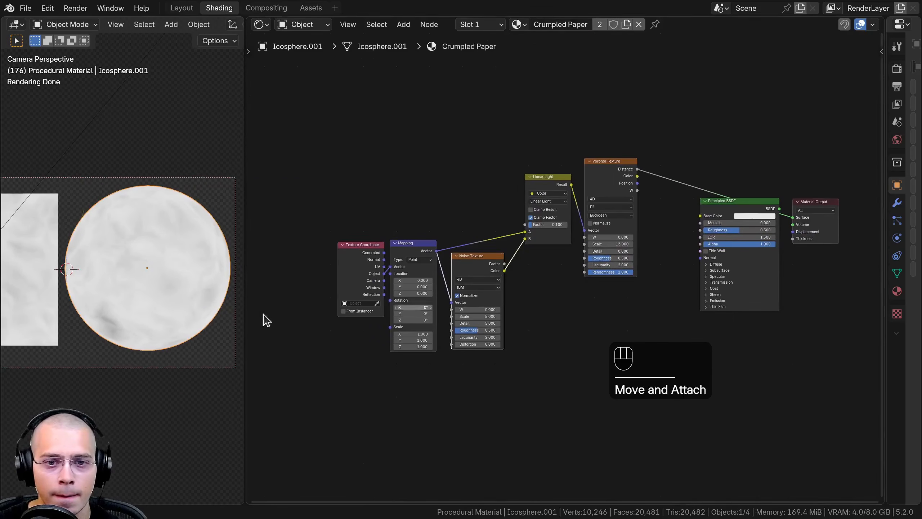
pyautogui.moveTo(264, 316); pyautogui.dragTo(407, 232)
pyautogui.press('g')
pyautogui.click(304, 282)
pyautogui.press('a')
# Line up the Noise Texture, Linear Light and Voronoi Texture nodes in a compact row
pyautogui.moveTo(473, 255); pyautogui.dragTo(487, 172)
pyautogui.press('b')
pyautogui.moveTo(495, 141); pyautogui.dragTo(571, 191)
pyautogui.press('g')
pyautogui.click(578, 190)
pyautogui.press('b')
pyautogui.moveTo(551, 156); pyautogui.dragTo(627, 201)
pyautogui.press('g')
pyautogui.click(617, 196)
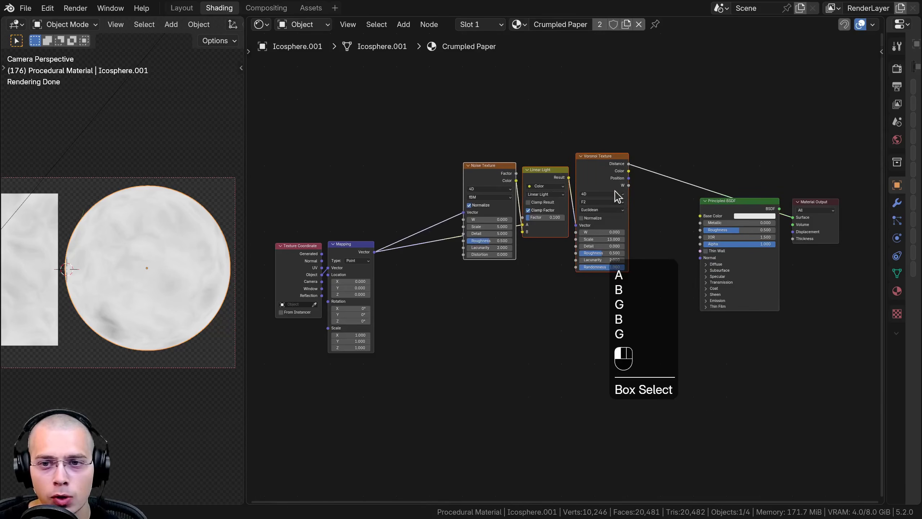
# Duplicate the Noise Texture, Linear Light and Voronoi Texture with their input links and place the copies below the originals
pyautogui.hotkey('shift', 'ctrl', 'd')
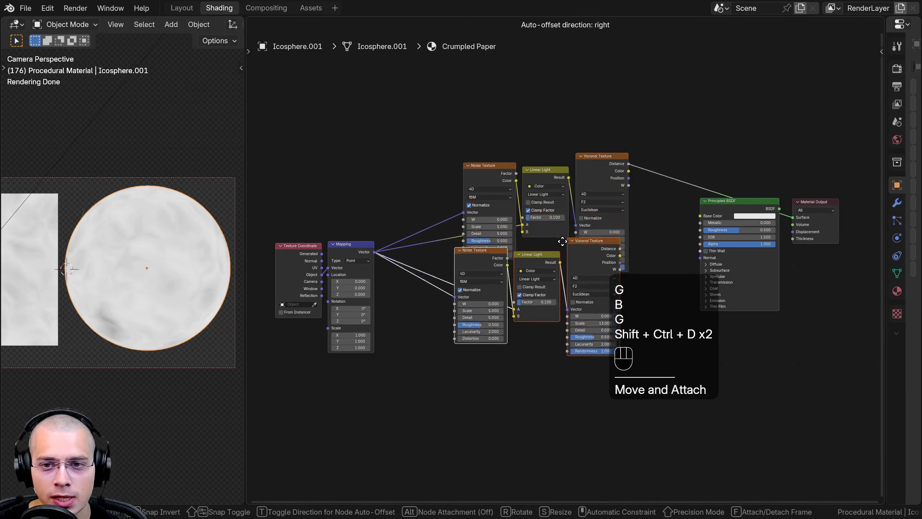
pyautogui.click(574, 286)
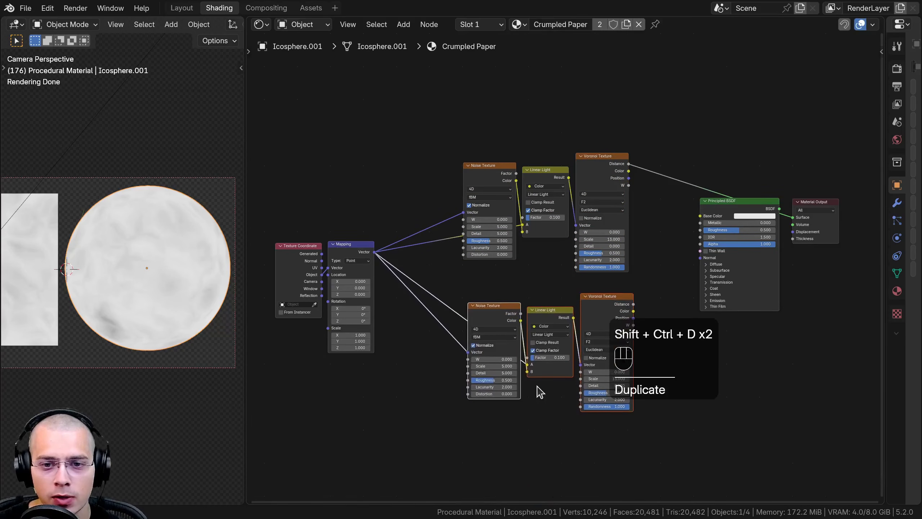
pyautogui.press('g')
pyautogui.click(559, 377)
pyautogui.press('a')
# Preview the duplicated Voronoi Texture through the material output and set the duplicated Noise Texture's W to 10
pyautogui.scroll(1, 651, 341)
pyautogui.moveTo(651, 340); pyautogui.dragTo(547, 317, button='middle')
pyautogui.scroll(1, 522, 318)
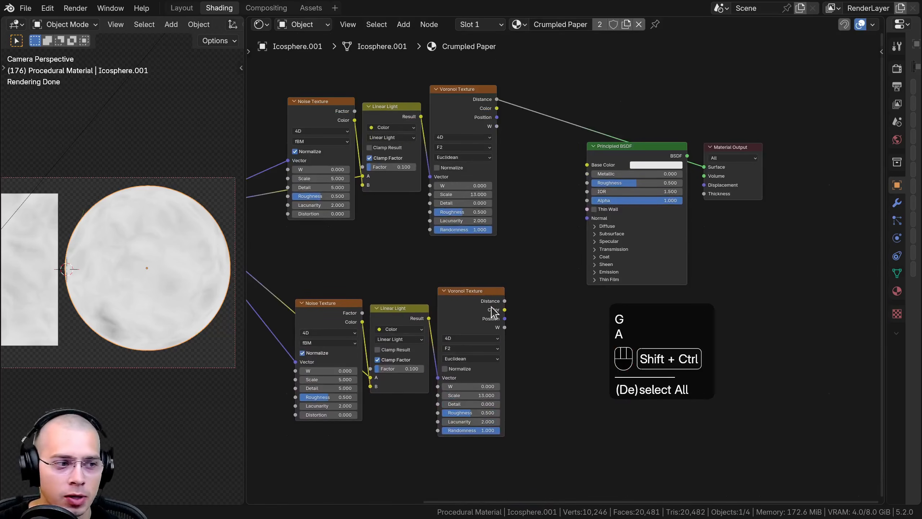
pyautogui.keyDown('ctrl'); pyautogui.keyDown('shift'); pyautogui.click(492, 307); pyautogui.keyUp('shift'); pyautogui.keyUp('ctrl')
pyautogui.moveTo(400, 407); pyautogui.dragTo(570, 348, button='middle')
pyautogui.scroll(8, 565, 343)
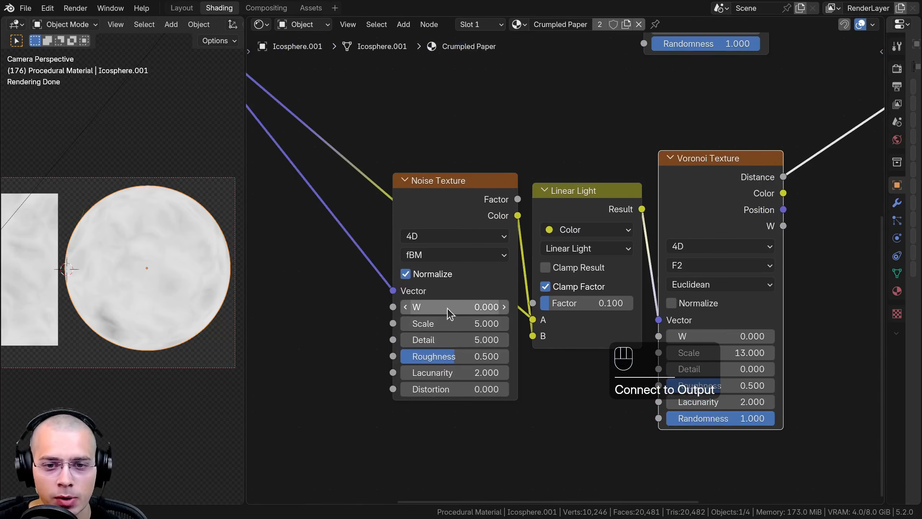
pyautogui.click(440, 308)
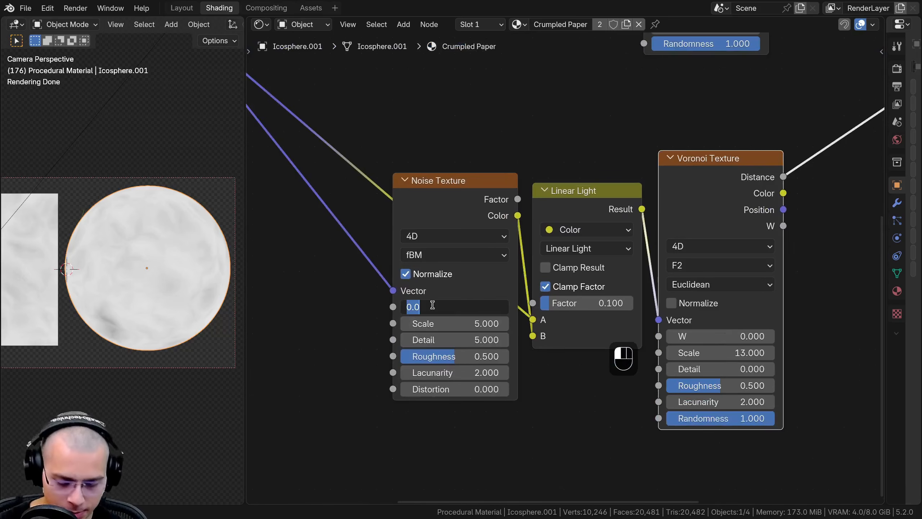
pyautogui.press('Return')
# Set the duplicated Voronoi Texture's W to 10
pyautogui.moveTo(737, 346); pyautogui.dragTo(656, 309, button='middle')
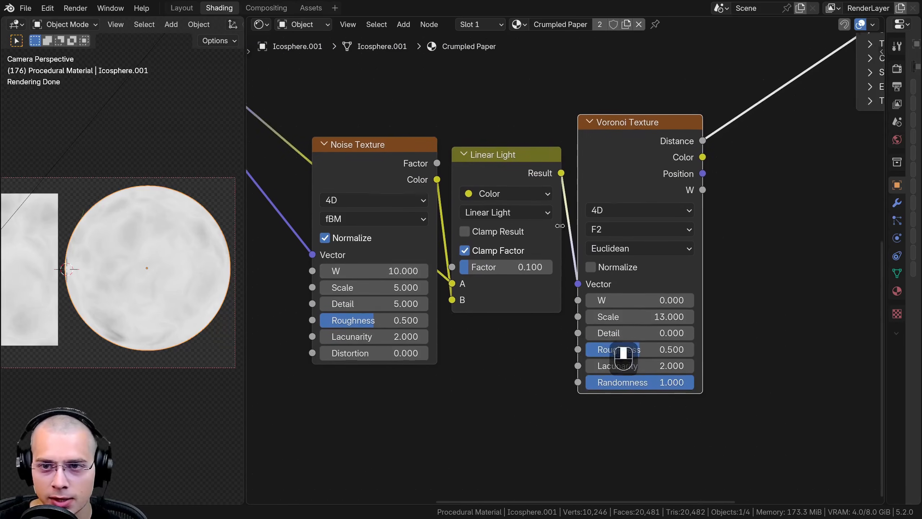
pyautogui.click(654, 301)
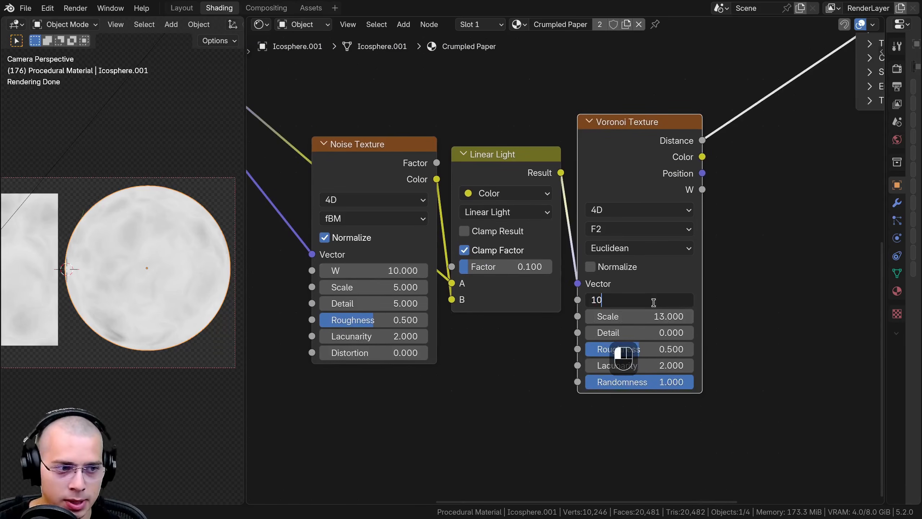
pyautogui.write('10')
pyautogui.press('Return')
# Preview the original and the duplicated Voronoi Texture in turn to compare their patterns
pyautogui.scroll(-6, 595, 205)
pyautogui.moveTo(601, 145); pyautogui.dragTo(528, 341, button='middle')
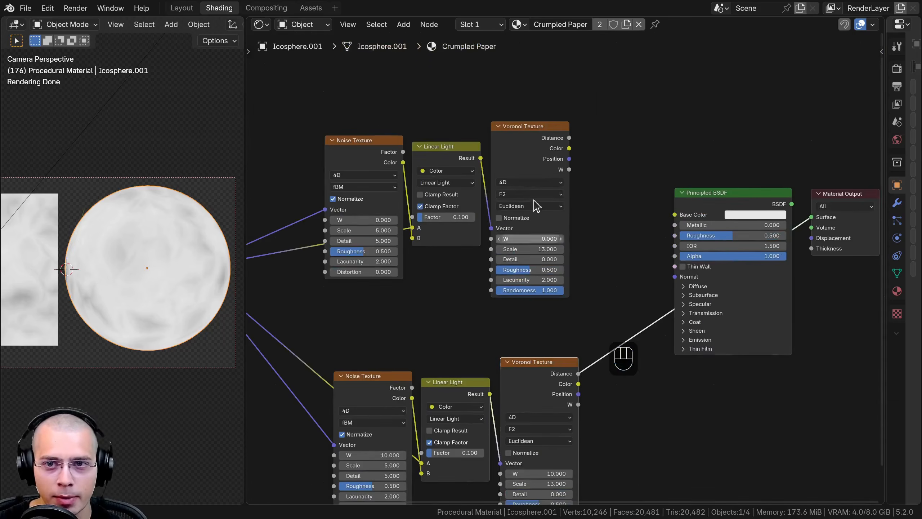
pyautogui.keyDown('ctrl'); pyautogui.keyDown('shift'); pyautogui.click(531, 160); pyautogui.keyUp('shift'); pyautogui.keyUp('ctrl')
pyautogui.keyDown('ctrl'); pyautogui.keyDown('shift'); pyautogui.click(527, 391); pyautogui.keyUp('shift'); pyautogui.keyUp('ctrl')
pyautogui.moveTo(522, 405); pyautogui.dragTo(535, 202, button='middle')
pyautogui.scroll(4, 535, 203)
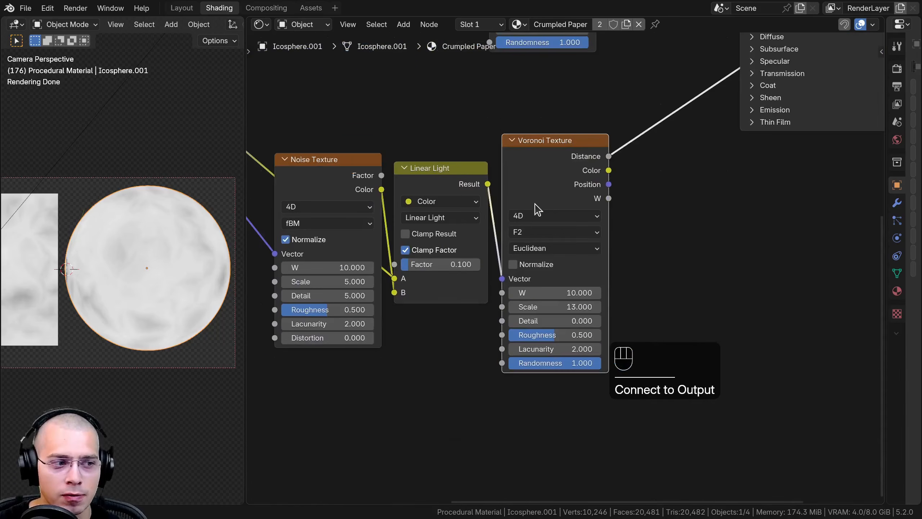
pyautogui.scroll(1, 523, 229)
# Add a Multiply mix color node between the Voronoi Textures and the Principled BSDF
pyautogui.moveTo(542, 241); pyautogui.dragTo(475, 366, button='middle')
pyautogui.scroll(-2, 552, 240)
pyautogui.hotkey('shift', 'a')
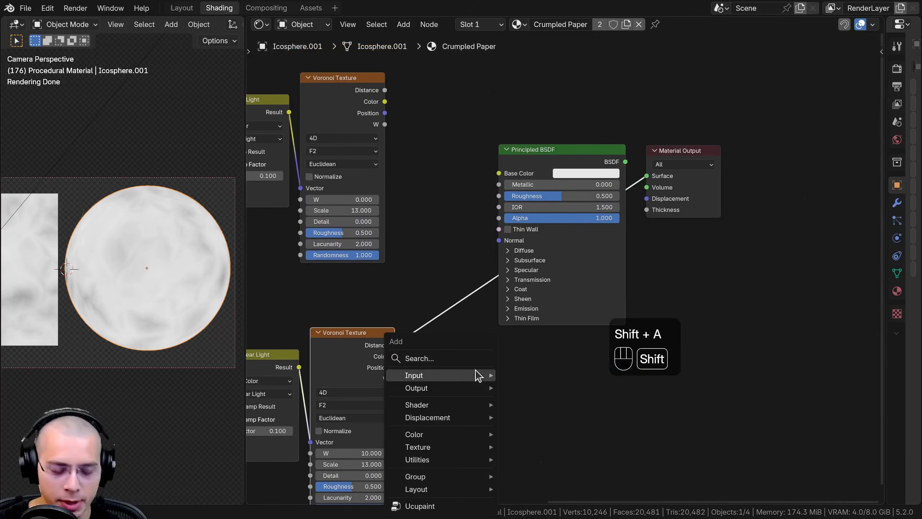
pyautogui.write('mul')
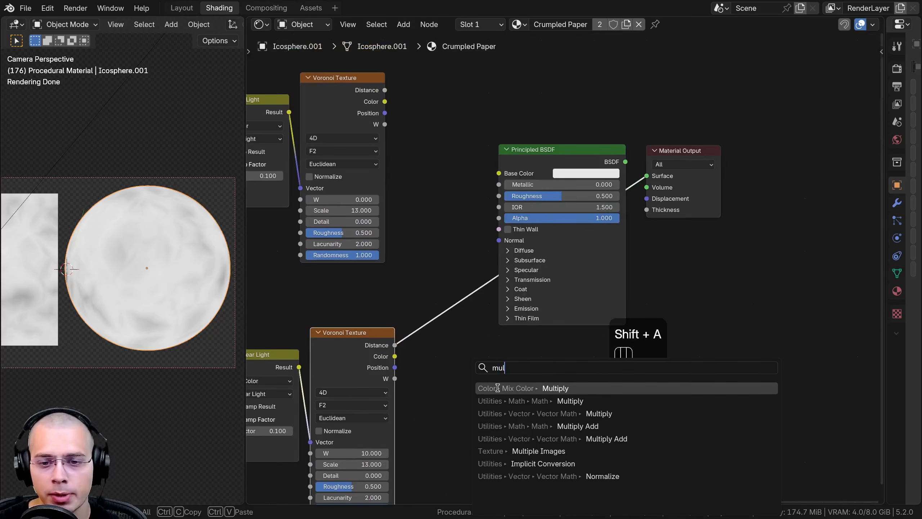
pyautogui.click(497, 388)
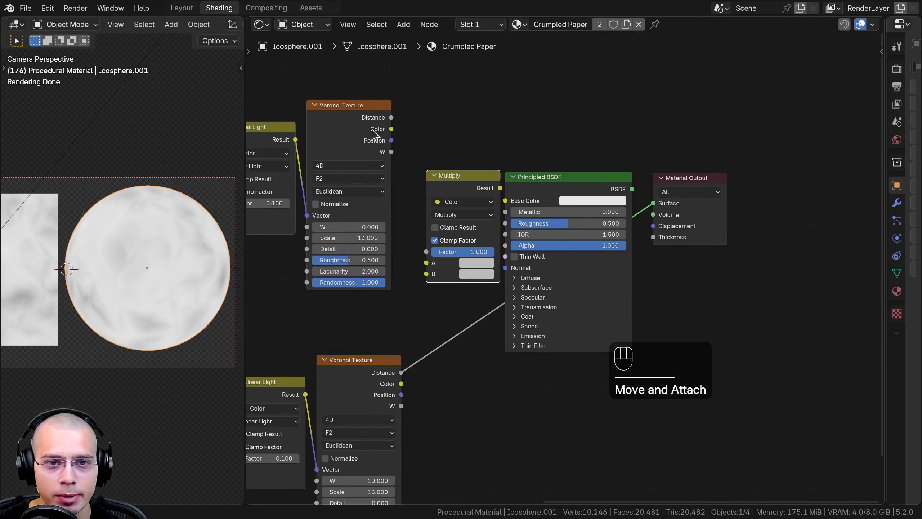
# Connect the original Voronoi Texture's Distance to the Multiply node's A and the duplicate's Distance to B
pyautogui.moveTo(391, 118); pyautogui.dragTo(392, 214)
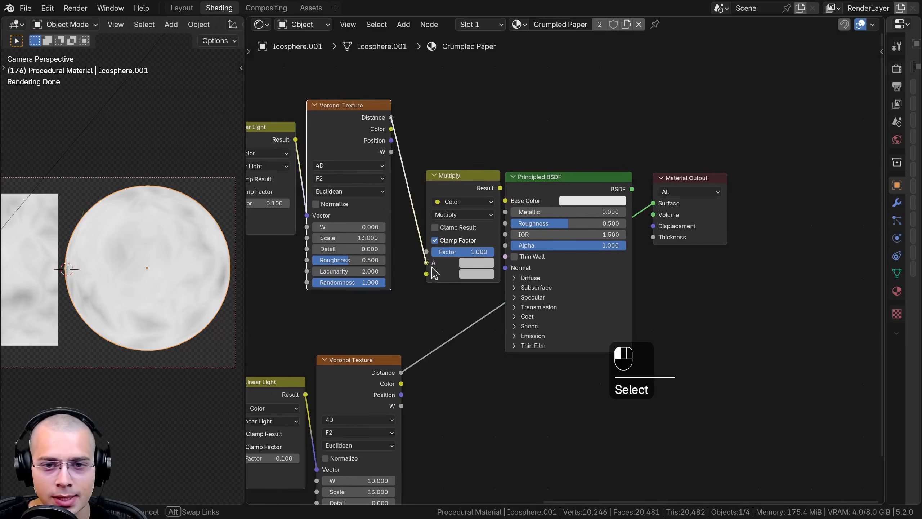
pyautogui.moveTo(432, 268); pyautogui.dragTo(430, 267)
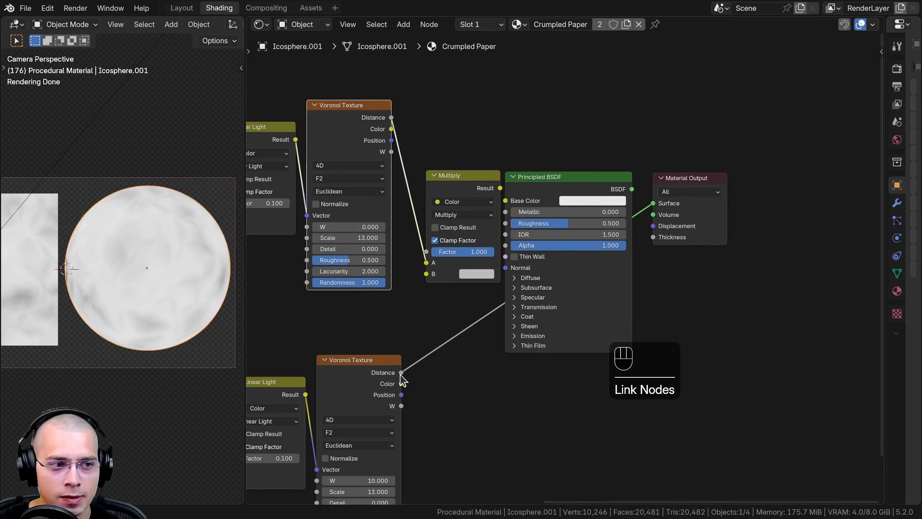
pyautogui.click(399, 371)
pyautogui.moveTo(424, 279); pyautogui.dragTo(426, 274)
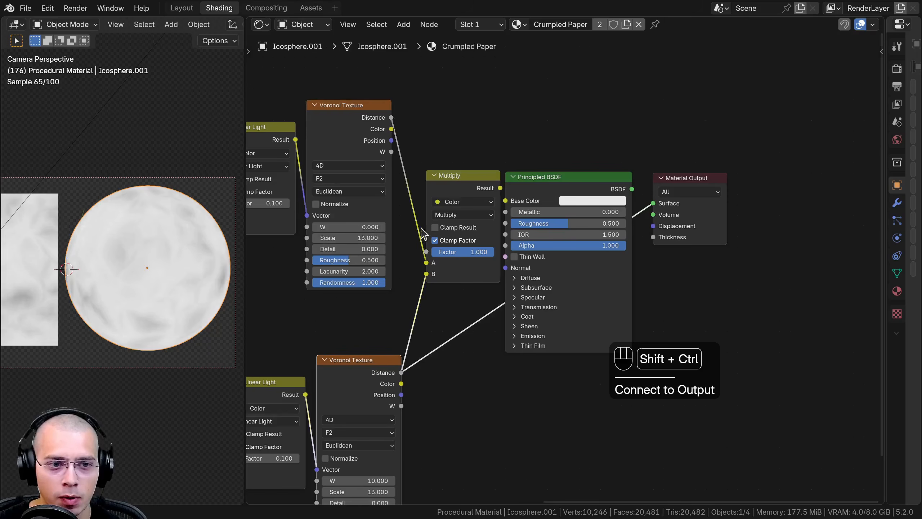
# Preview the Multiply result on the sphere and space out the Multiply, Principled BSDF and Material Output nodes
pyautogui.moveTo(473, 121); pyautogui.dragTo(768, 256)
pyautogui.press('g')
pyautogui.click(724, 261)
pyautogui.press('a')
pyautogui.press('a')
pyautogui.moveTo(595, 277); pyautogui.dragTo(525, 273)
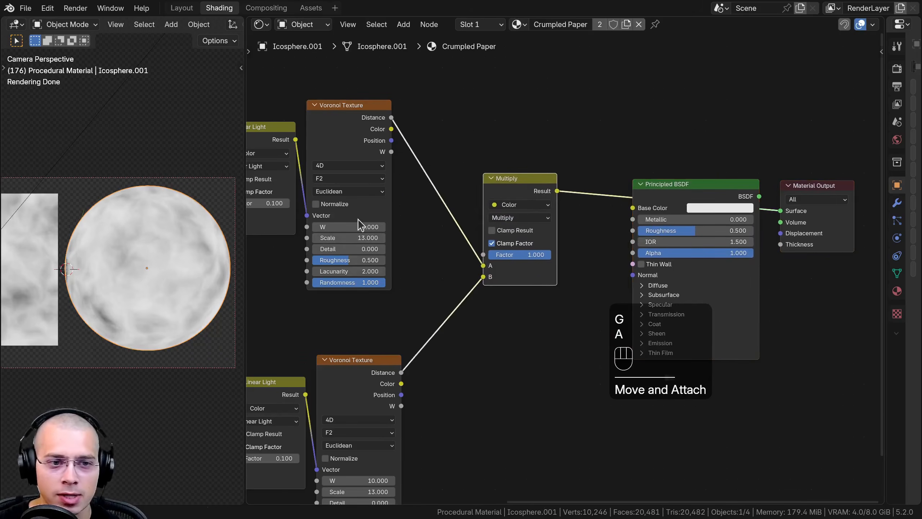
pyautogui.keyDown('shift'); pyautogui.moveTo(159, 284); pyautogui.dragTo(122, 276, button='middle'); pyautogui.keyUp('shift')
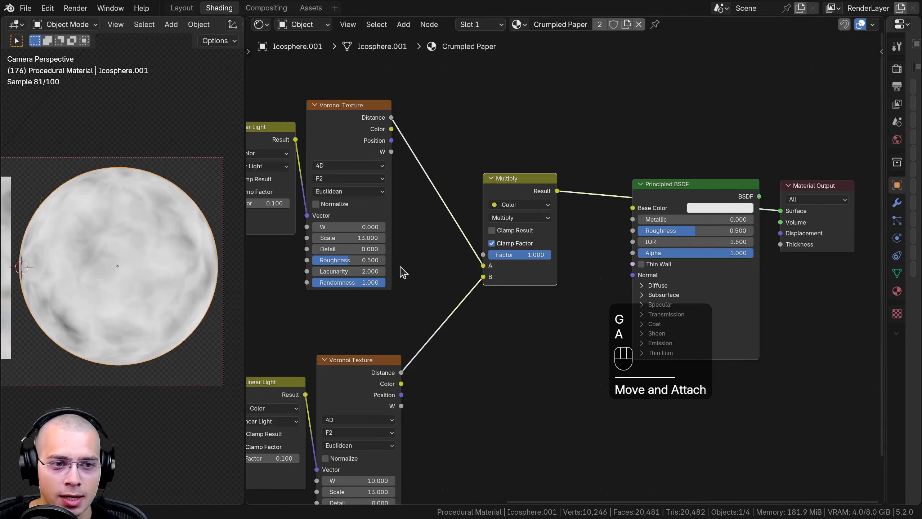
# Add a Bump node and connect its Normal output to the Principled BSDF's Normal input
pyautogui.hotkey('shift', 'a')
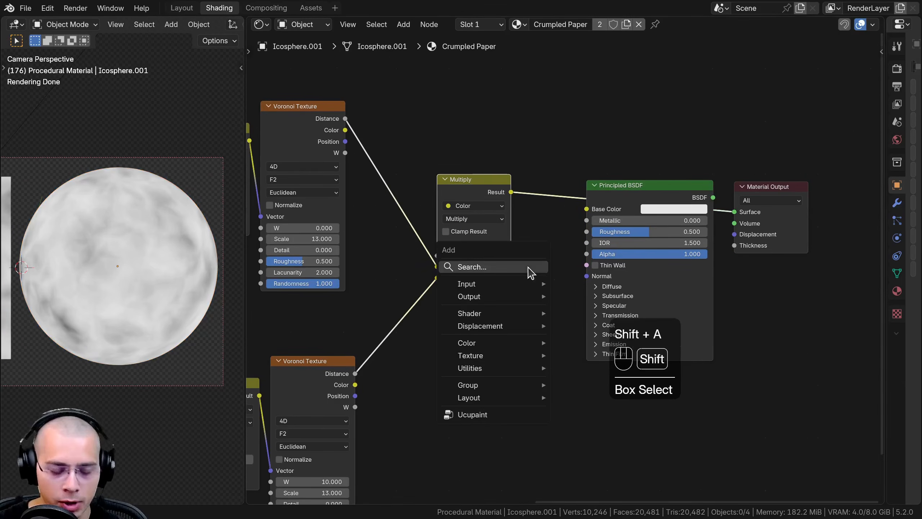
pyautogui.write('bum')
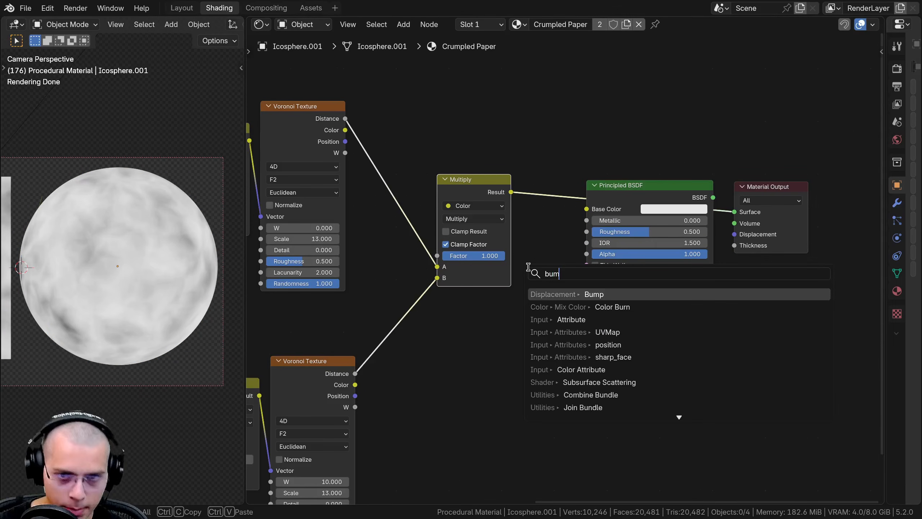
pyautogui.click(541, 294)
pyautogui.moveTo(585, 271); pyautogui.dragTo(587, 276)
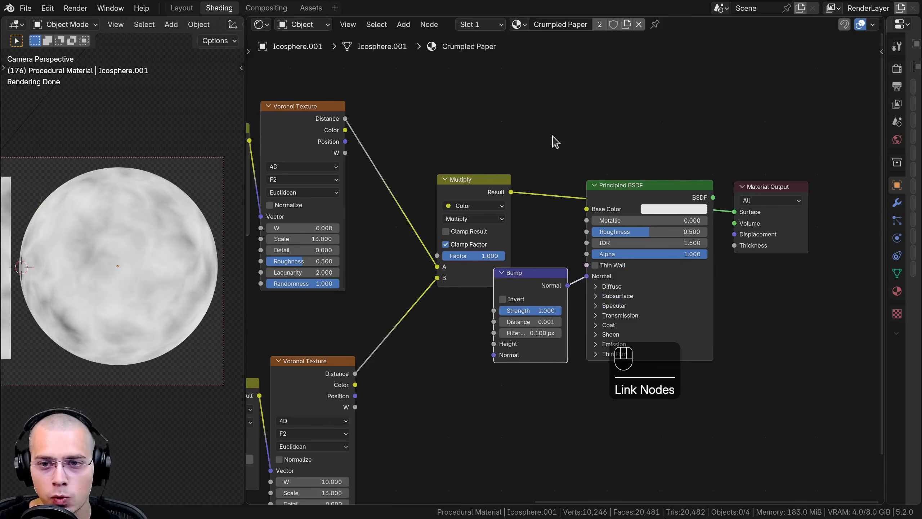
# Move the Bump and shader nodes away from the Multiply node and connect the Multiply Result to the Bump's Height
pyautogui.moveTo(547, 96); pyautogui.dragTo(750, 305)
pyautogui.press('g')
pyautogui.click(713, 326)
pyautogui.press('a')
pyautogui.moveTo(495, 192); pyautogui.dragTo(573, 339)
# Connect the Principled BSDF to the Material Output and examine the bumped surface up close on the sphere
pyautogui.scroll(-1, 581, 276)
pyautogui.moveTo(745, 233); pyautogui.dragTo(626, 247, button='middle')
pyautogui.keyDown('ctrl'); pyautogui.keyDown('shift'); pyautogui.click(613, 211); pyautogui.keyUp('shift'); pyautogui.keyUp('ctrl')
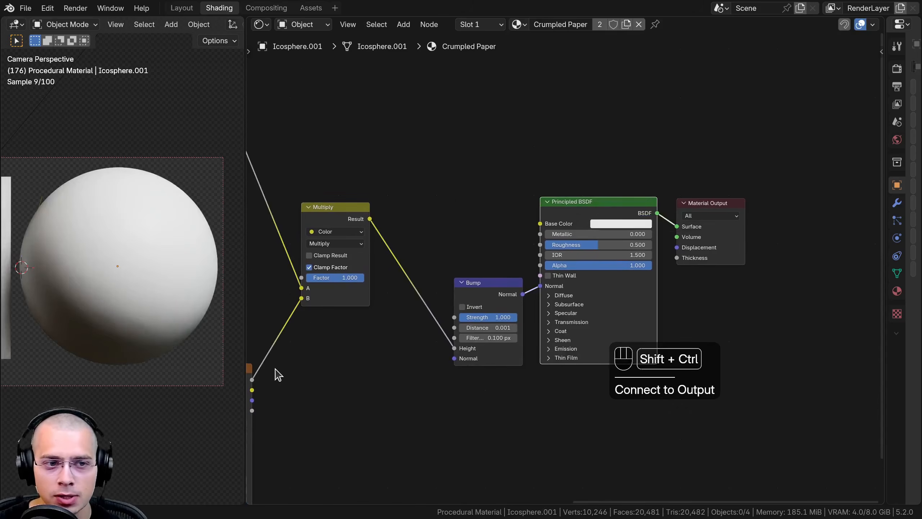
pyautogui.scroll(3, 134, 332)
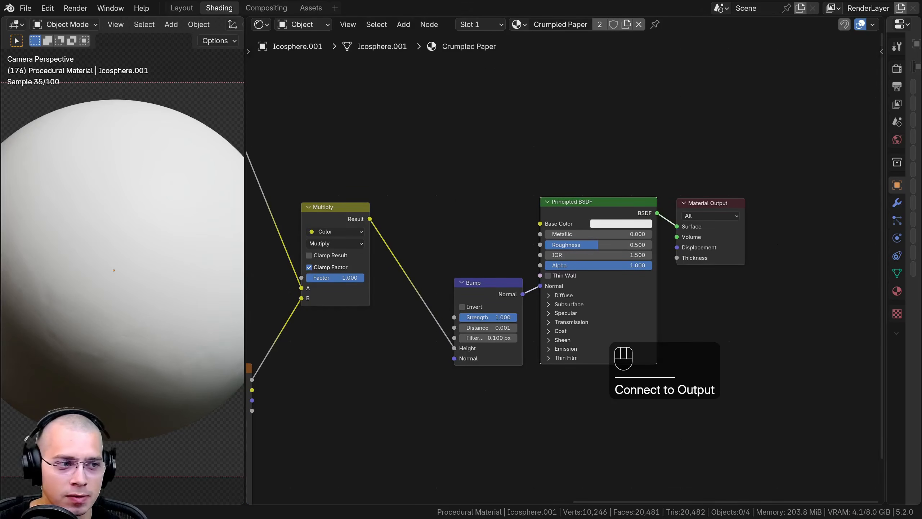
# Set the Bump node's Distance to 0.02 and check the creases on the sphere
pyautogui.scroll(2, 516, 342)
pyautogui.moveTo(462, 321); pyautogui.dragTo(439, 302)
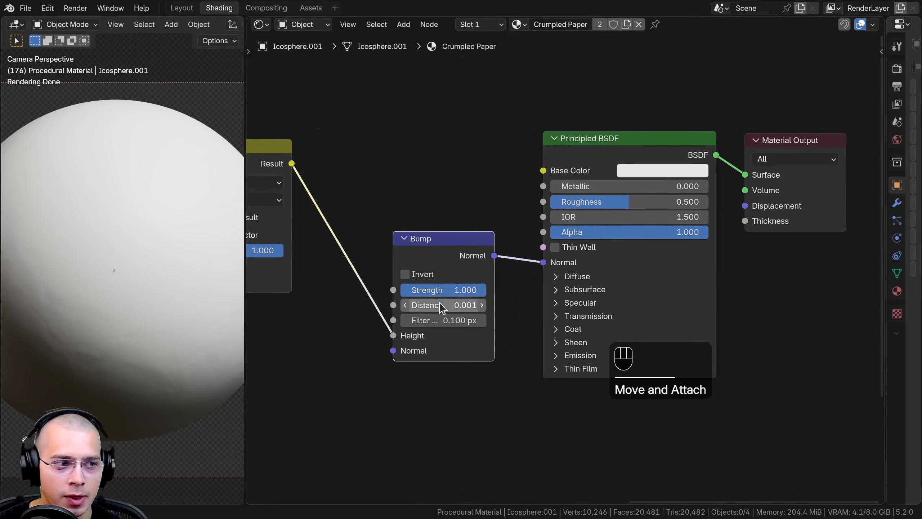
pyautogui.press('BackSpace')
pyautogui.press('BackSpace')
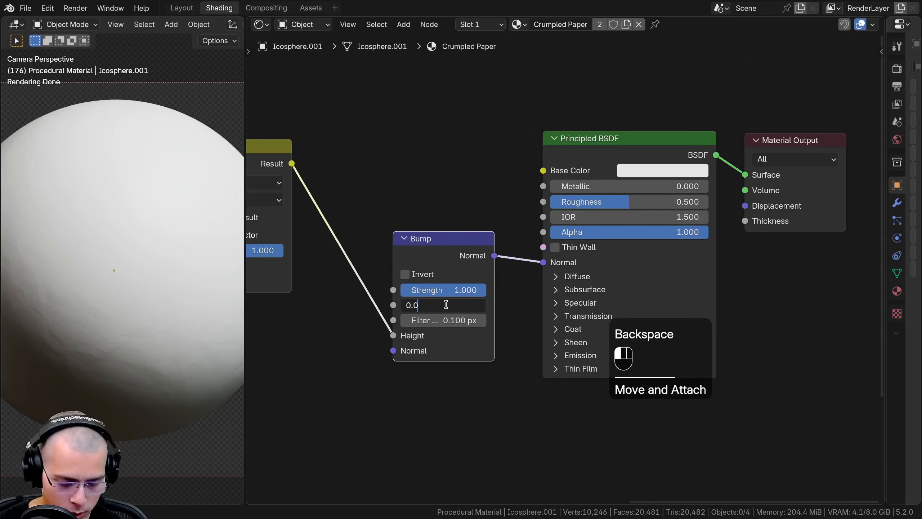
pyautogui.write('2')
pyautogui.press('Return')
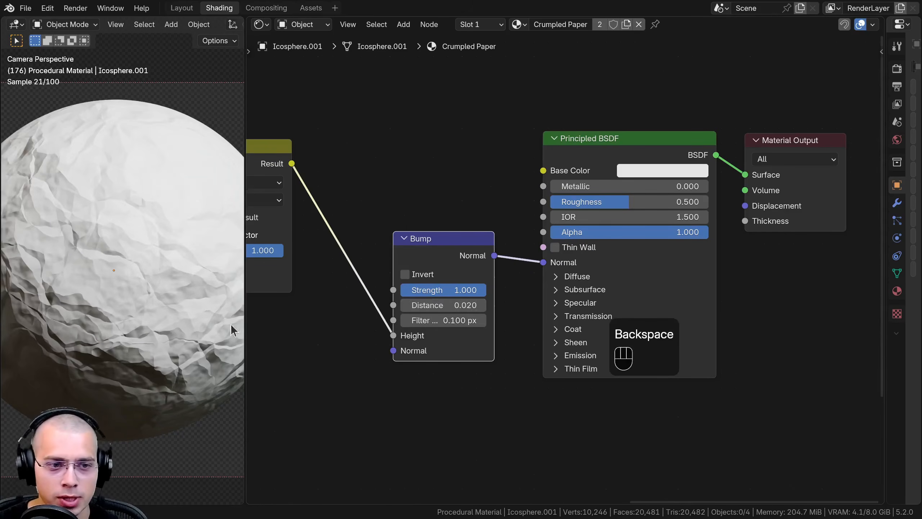
pyautogui.scroll(-1, 96, 229)
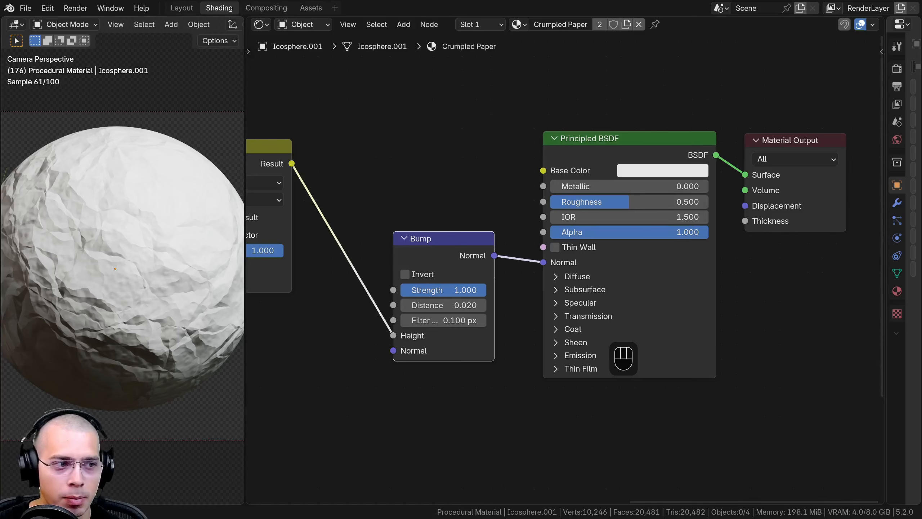
# Set the Bump node's Filter Width to 5 px
pyautogui.scroll(1, 405, 330)
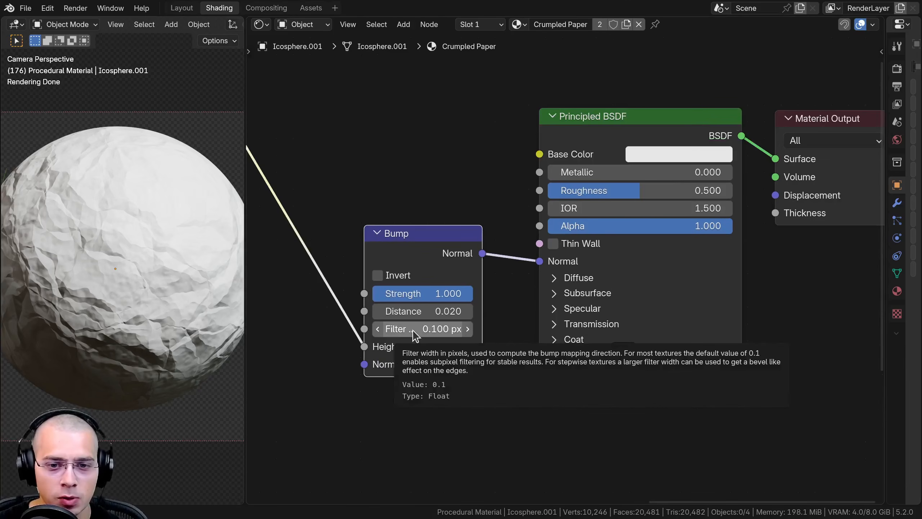
pyautogui.moveTo(413, 329); pyautogui.dragTo(480, 329)
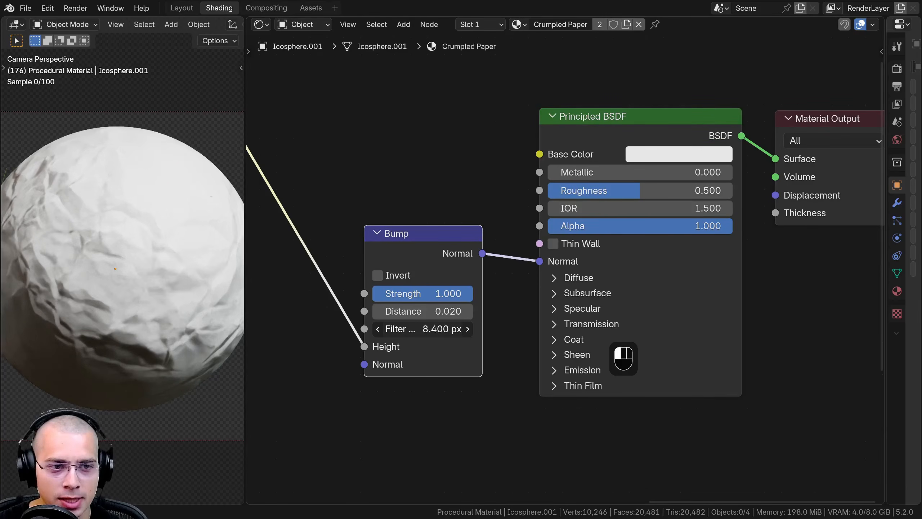
pyautogui.click(413, 329)
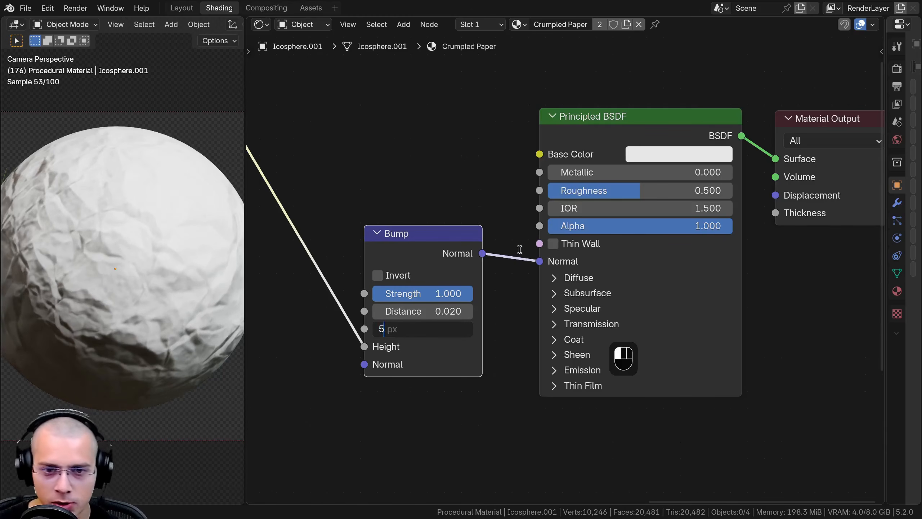
pyautogui.press('Return')
# Examine the filtered creases up close on the sphere, briefly trying another Filter Width on the Bump node
pyautogui.scroll(2, 131, 285)
pyautogui.scroll(5, 116, 346)
pyautogui.keyDown('shift'); pyautogui.moveTo(131, 284); pyautogui.dragTo(114, 304, button='middle'); pyautogui.keyUp('shift')
pyautogui.scroll(3, 114, 304)
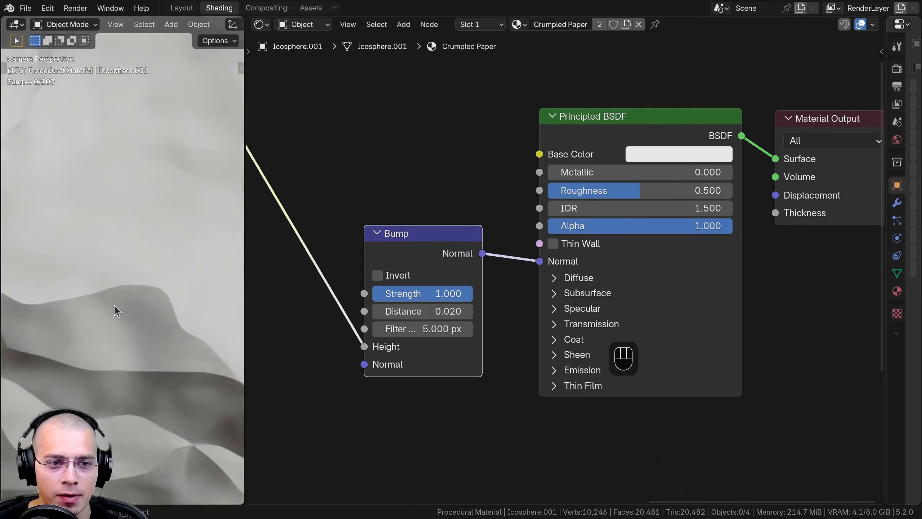
pyautogui.scroll(2, 114, 301)
pyautogui.moveTo(409, 335); pyautogui.dragTo(454, 334)
pyautogui.rightClick(454, 334)
pyautogui.scroll(-8, 132, 310)
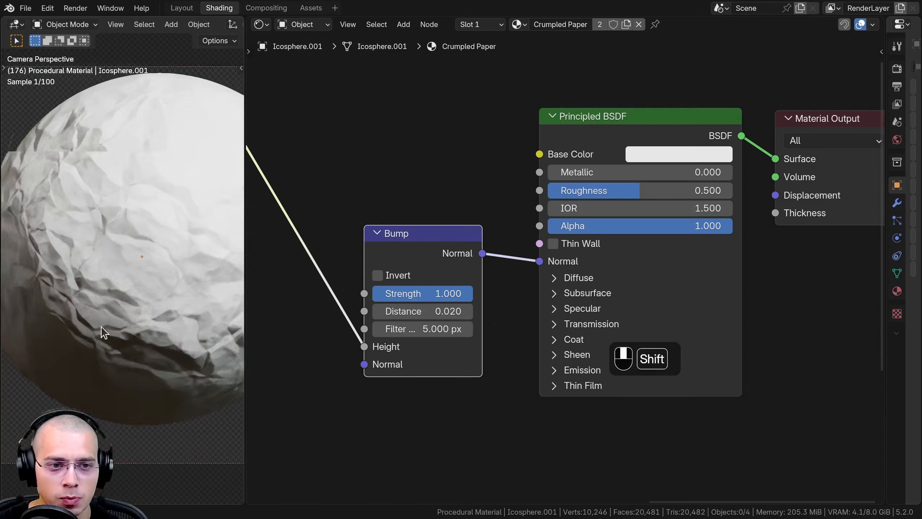
# Add a Noise Texture node in the free space below the Multiply and Bump nodes
pyautogui.scroll(-5, 581, 251)
pyautogui.hotkey('shift', 'a')
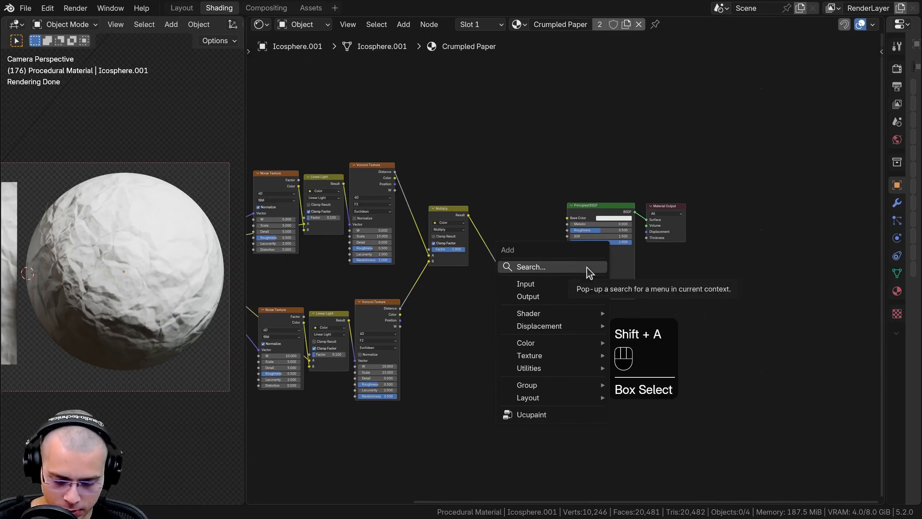
pyautogui.write('noise')
pyautogui.press('Return')
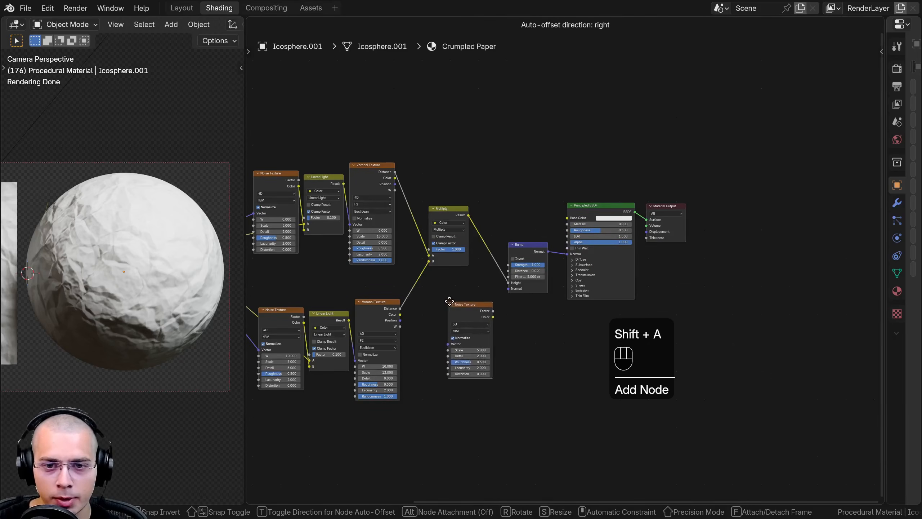
pyautogui.click(450, 302)
pyautogui.scroll(2, 461, 269)
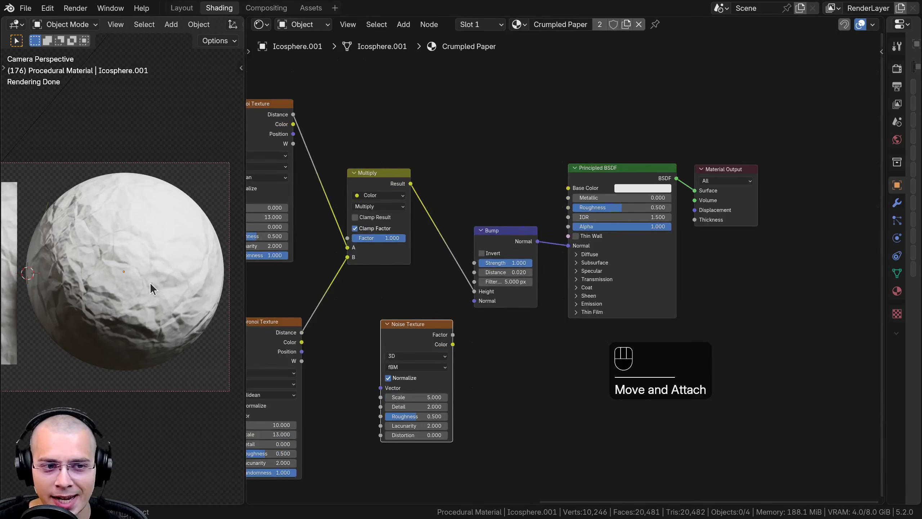
pyautogui.moveTo(389, 329); pyautogui.dragTo(389, 331)
# Duplicate the Bump node and insert the copy in the Normal link between the Bump and the Principled BSDF
pyautogui.moveTo(498, 232); pyautogui.dragTo(482, 227)
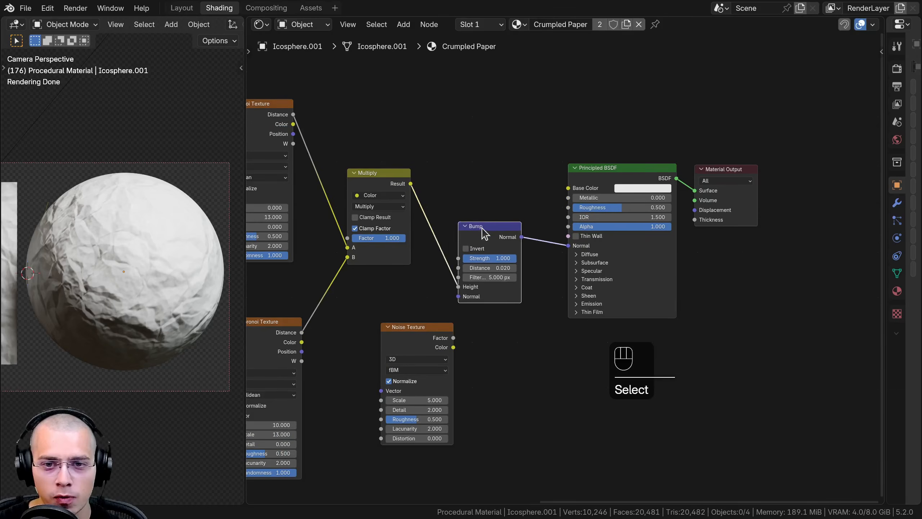
pyautogui.moveTo(481, 227); pyautogui.dragTo(433, 231, button='middle')
pyautogui.hotkey('shift', 'd')
pyautogui.click(528, 215)
# Move the Principled BSDF and Material Output away from the Bump nodes and reset the second Bump node to its default values
pyautogui.moveTo(566, 150); pyautogui.dragTo(777, 295)
pyautogui.press('g')
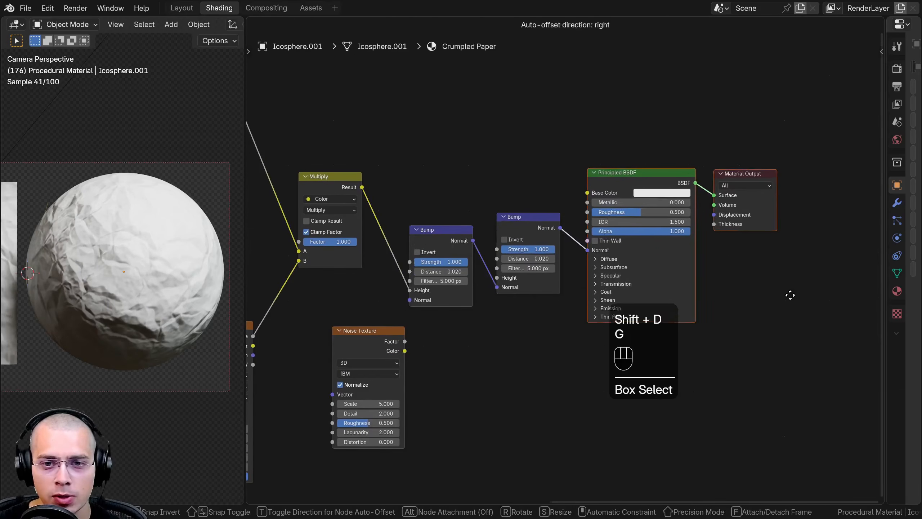
pyautogui.click(795, 298)
pyautogui.moveTo(532, 222); pyautogui.dragTo(540, 228)
pyautogui.press('BackSpace')
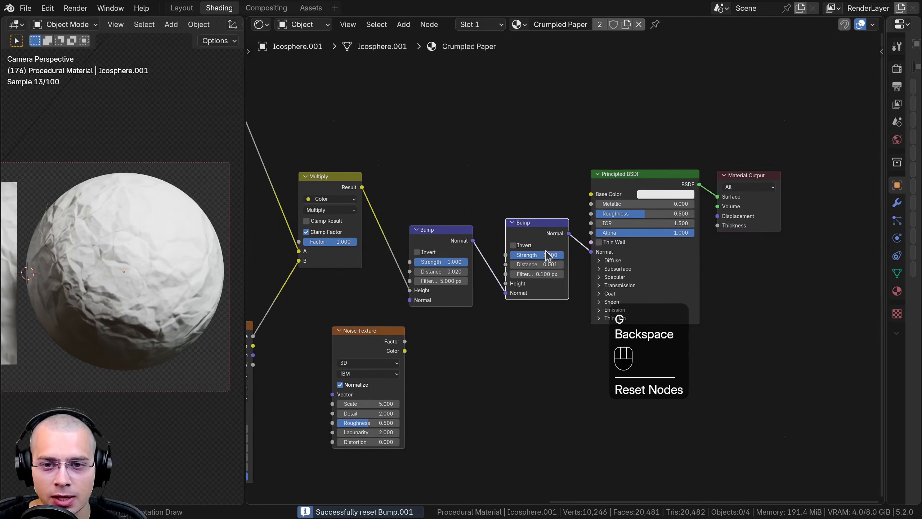
# Connect the Mapping Vector to the new Noise Texture's Vector and its Factor to the second Bump's Height
pyautogui.click(412, 336)
pyautogui.scroll(-4, 403, 316)
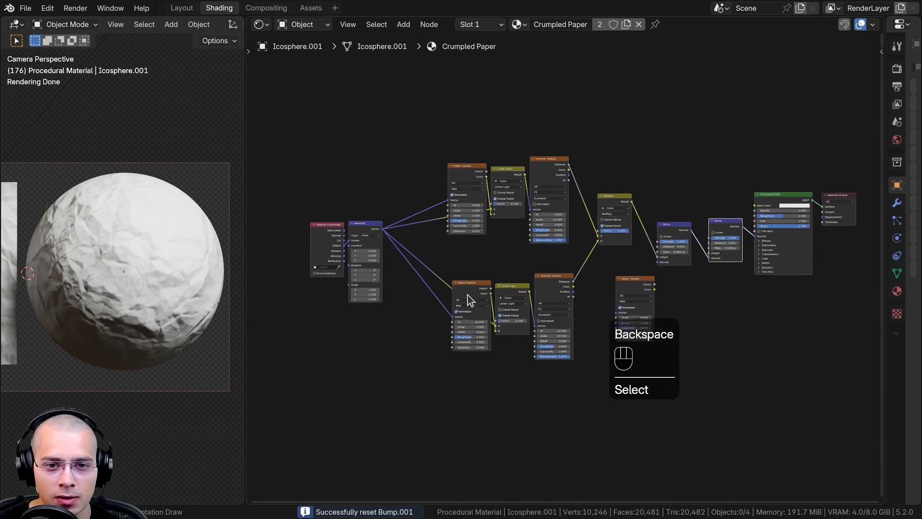
pyautogui.moveTo(352, 222); pyautogui.dragTo(628, 322)
pyautogui.moveTo(639, 297); pyautogui.dragTo(433, 317, button='middle')
pyautogui.scroll(7, 433, 316)
pyautogui.moveTo(459, 320); pyautogui.dragTo(457, 327)
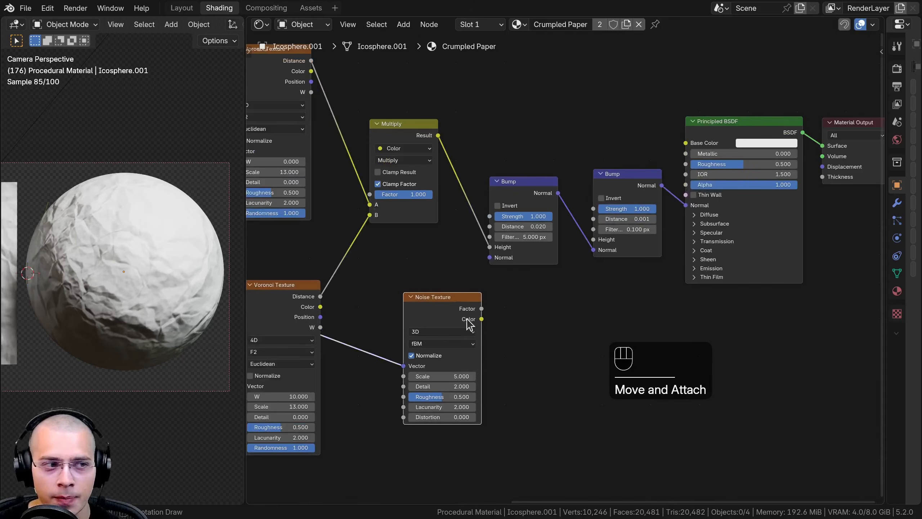
pyautogui.moveTo(466, 313); pyautogui.dragTo(454, 320, button='middle')
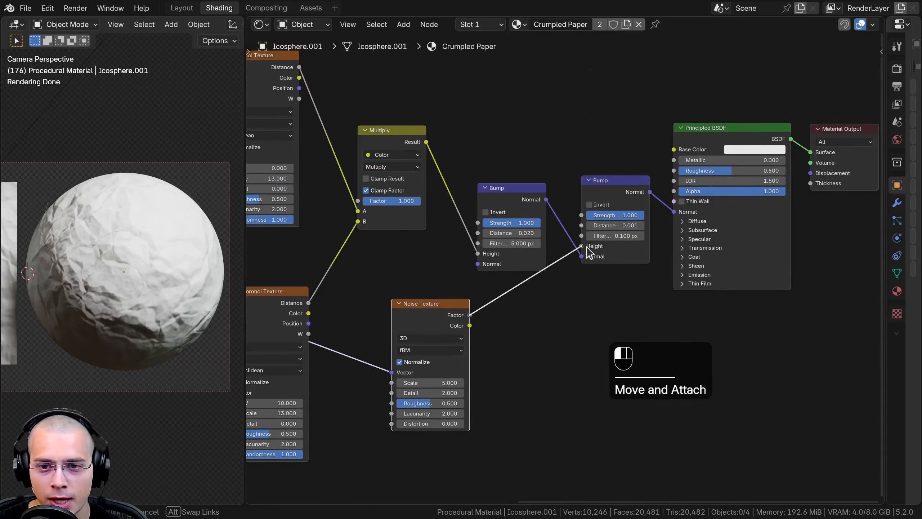
pyautogui.moveTo(587, 247); pyautogui.dragTo(586, 247)
# Set the new Noise Texture's Scale to 500
pyautogui.moveTo(267, 401); pyautogui.dragTo(285, 303, button='middle')
pyautogui.scroll(8, 476, 360)
pyautogui.moveTo(414, 257); pyautogui.dragTo(455, 296, button='middle')
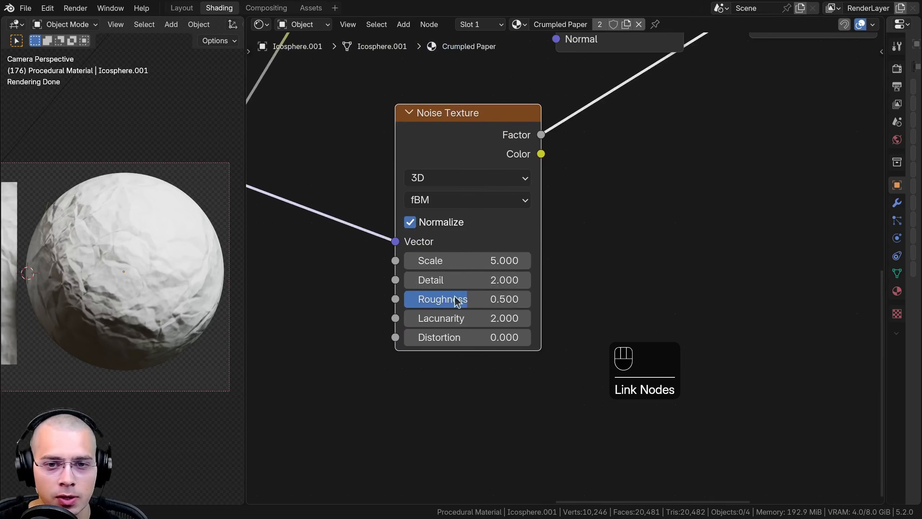
pyautogui.click(447, 262)
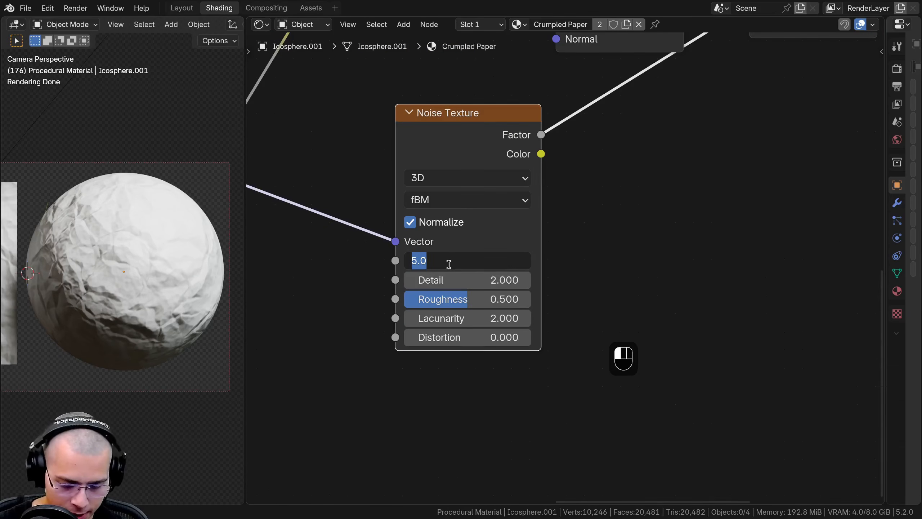
pyautogui.write('599')
pyautogui.press('BackSpace')
pyautogui.press('BackSpace')
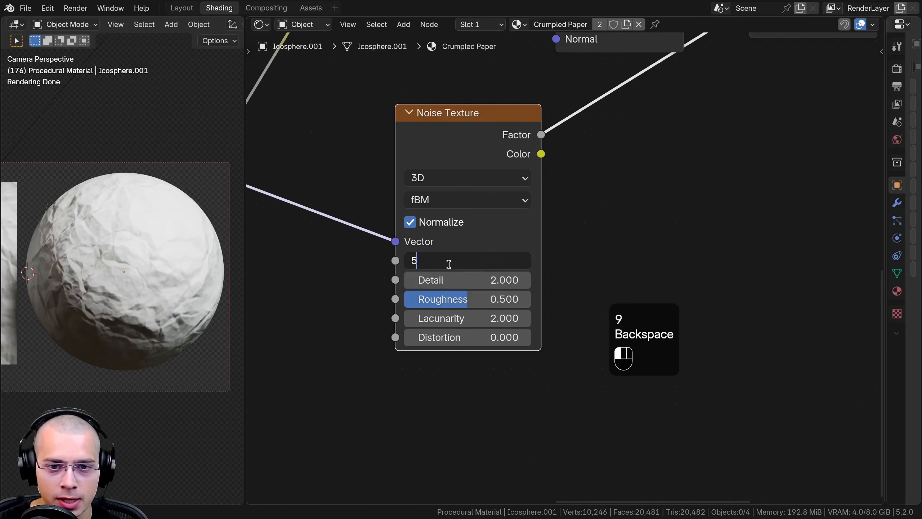
pyautogui.write('00')
pyautogui.press('Return')
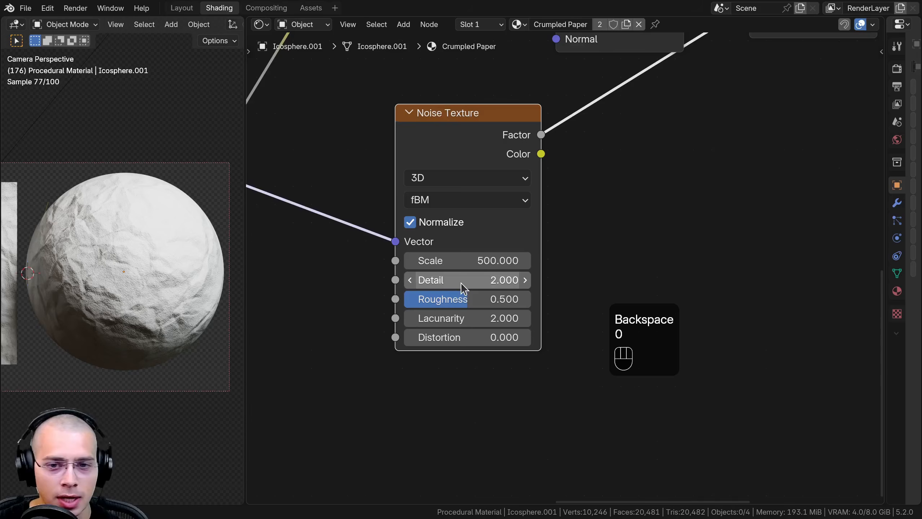
# Set the new Noise Texture's Detail to 15, Roughness to 0.55 and Lacunarity to 3
pyautogui.moveTo(454, 280); pyautogui.dragTo(483, 280)
pyautogui.doubleClick(464, 298)
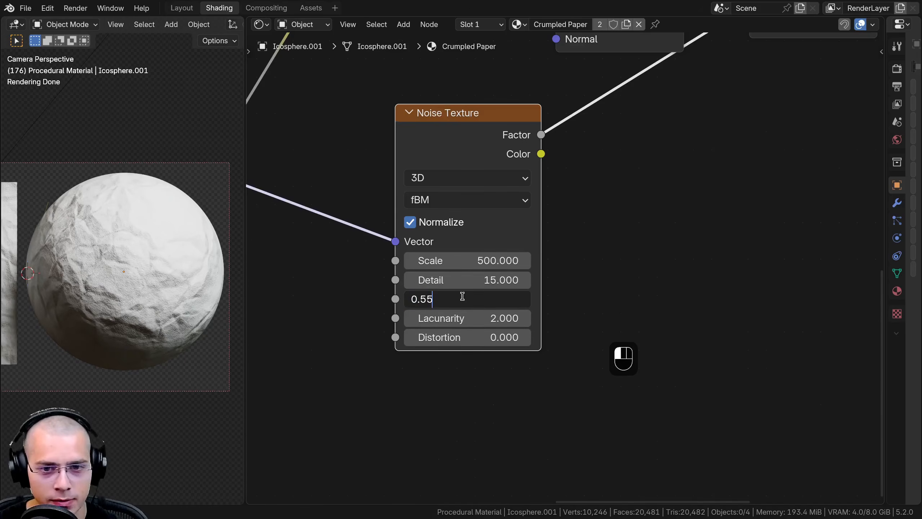
pyautogui.press('Return')
pyautogui.doubleClick(447, 319)
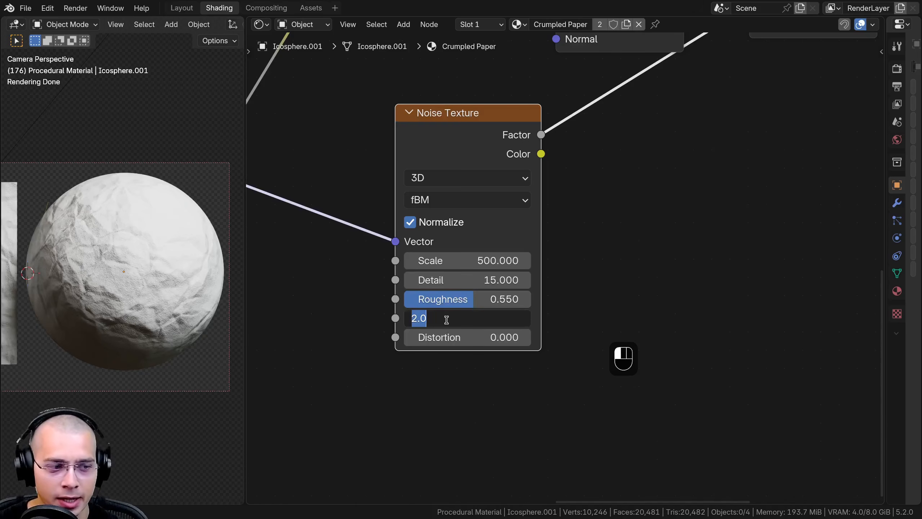
pyautogui.write('3')
pyautogui.press('Return')
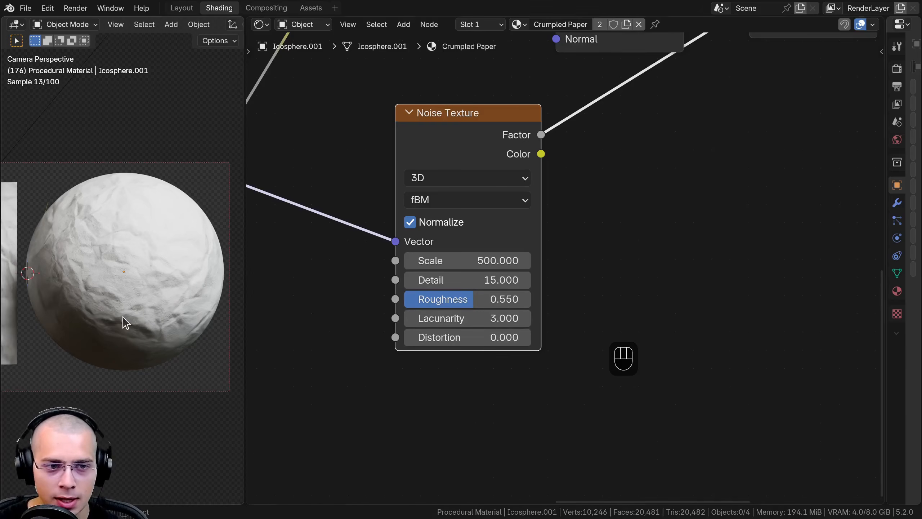
# Set the second Bump node's Distance to 0.0002 and inspect the fine grain up close
pyautogui.scroll(5, 109, 317)
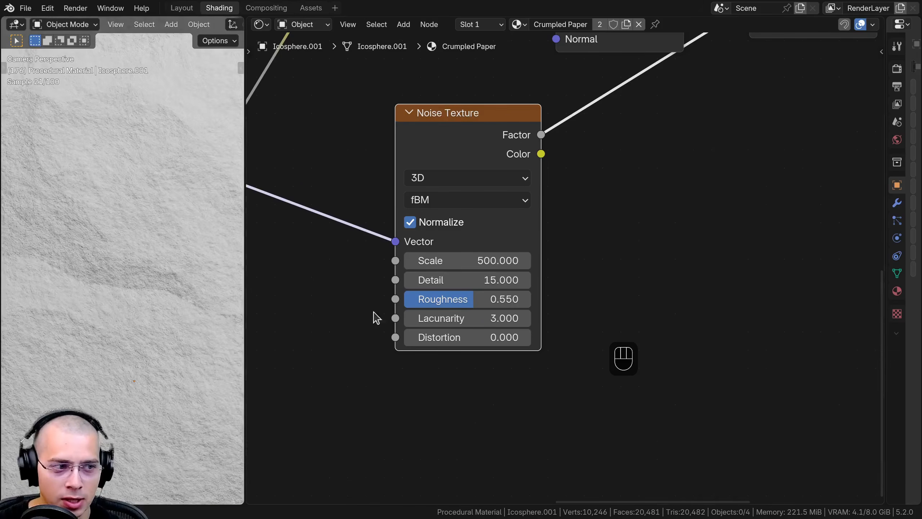
pyautogui.scroll(-4, 377, 318)
pyautogui.scroll(-2, 523, 320)
pyautogui.moveTo(535, 313); pyautogui.dragTo(517, 336, button='middle')
pyautogui.scroll(3, 437, 138)
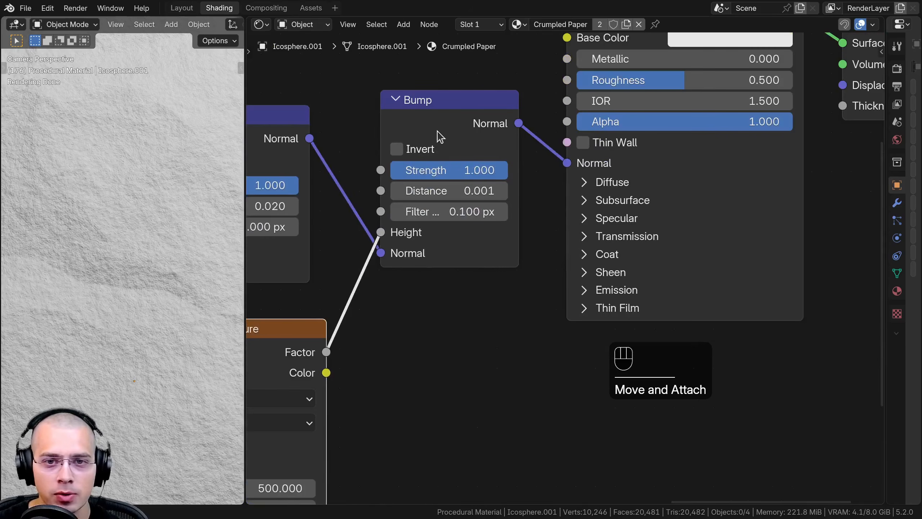
pyautogui.click(435, 131)
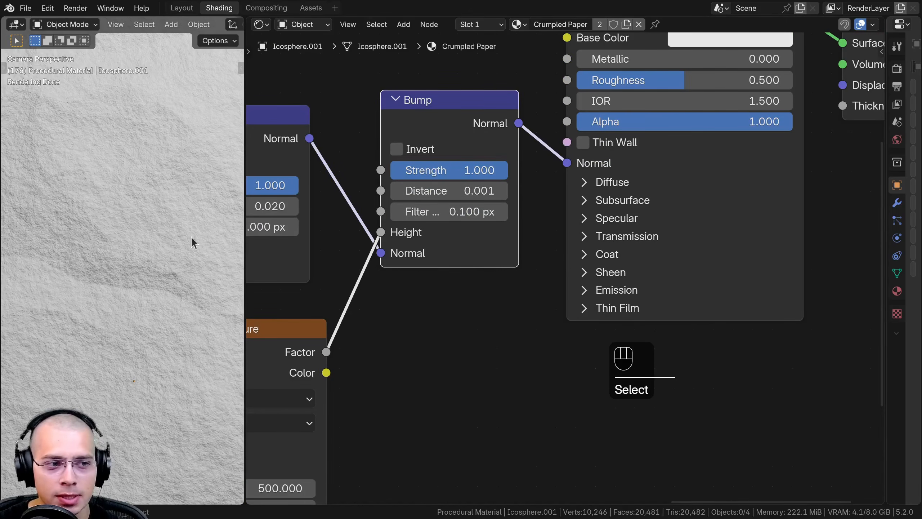
pyautogui.click(450, 190)
pyautogui.moveTo(455, 187); pyautogui.dragTo(352, 187)
pyautogui.write('0.0002')
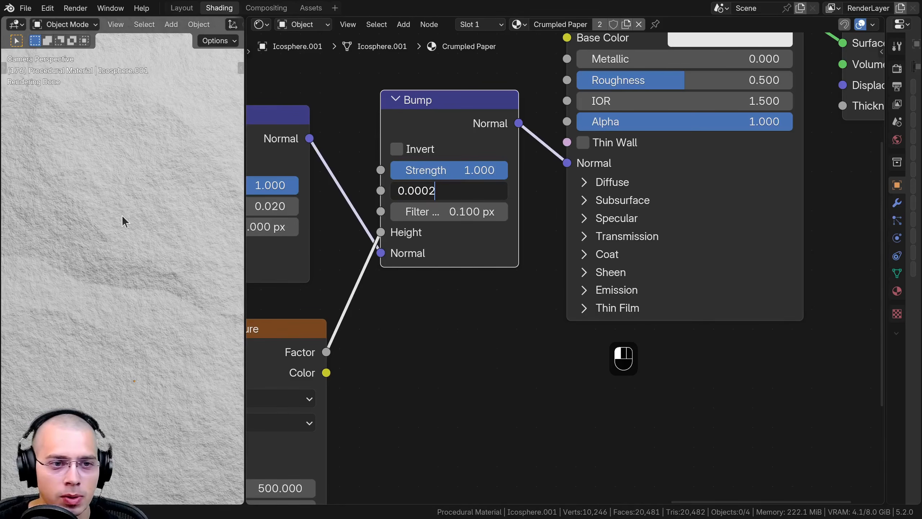
pyautogui.press('Return')
pyautogui.keyDown('shift'); pyautogui.moveTo(130, 242); pyautogui.dragTo(160, 388, button='middle'); pyautogui.keyUp('shift')
pyautogui.scroll(5, 69, 239)
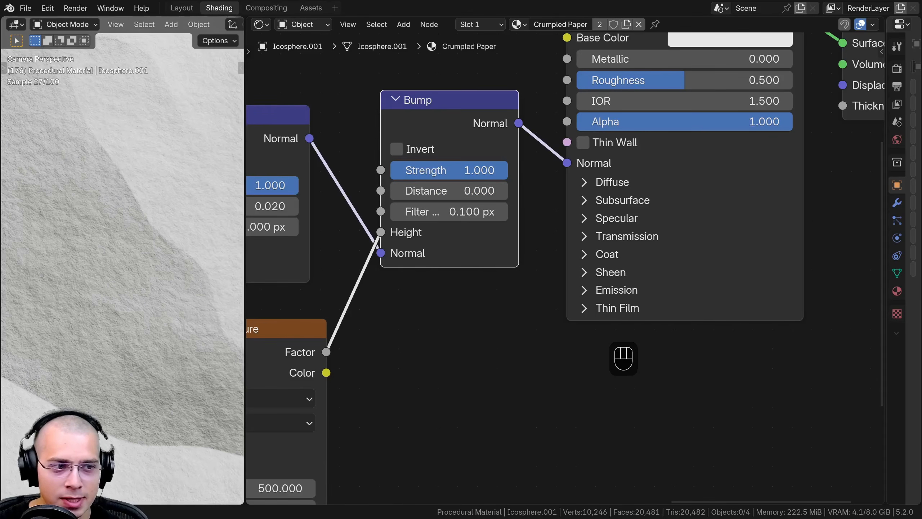
# Set the Principled BSDF's Roughness to 1.0 and its Base Color to a light grey with Value 0.82
pyautogui.scroll(-3, 483, 268)
pyautogui.scroll(1, 577, 178)
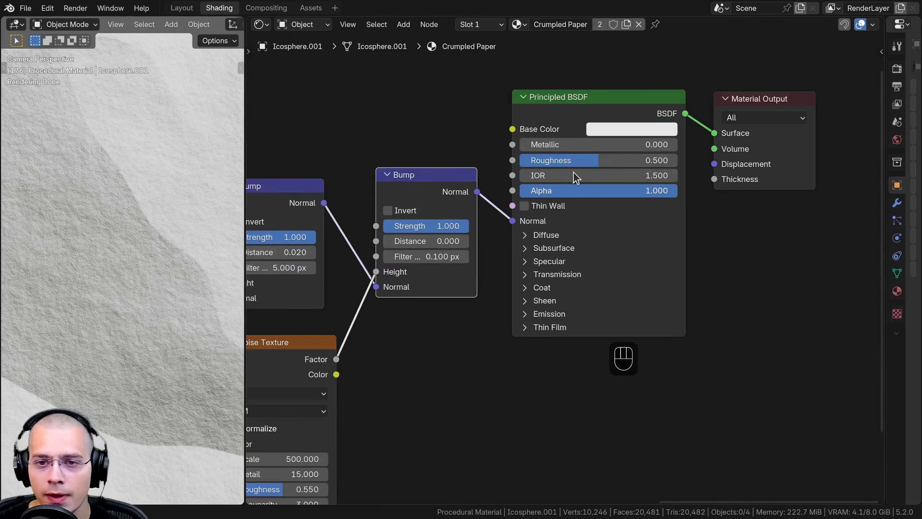
pyautogui.moveTo(567, 161); pyautogui.dragTo(653, 161)
pyautogui.scroll(-3, 132, 238)
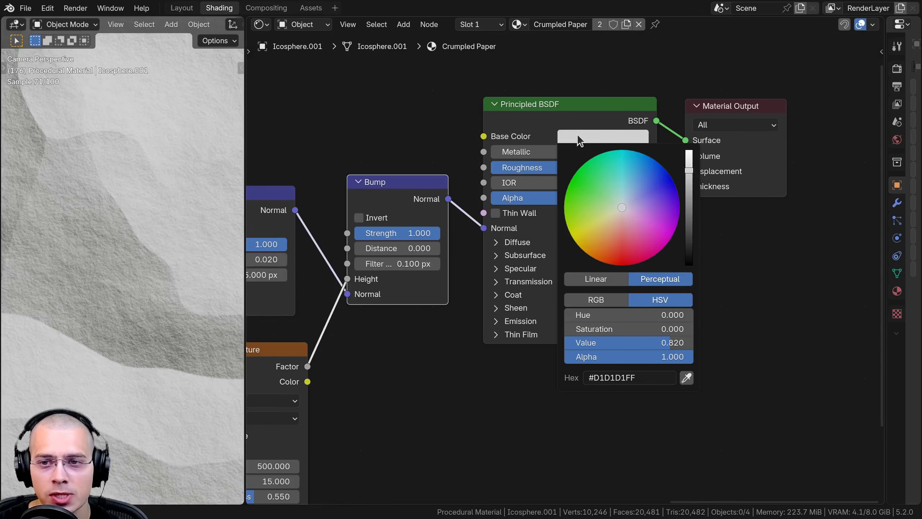
# Review the whole node tree and examine the finished paper material on the sphere and the flat plane
pyautogui.scroll(-6, 453, 185)
pyautogui.press('a')
pyautogui.scroll(-3, 131, 239)
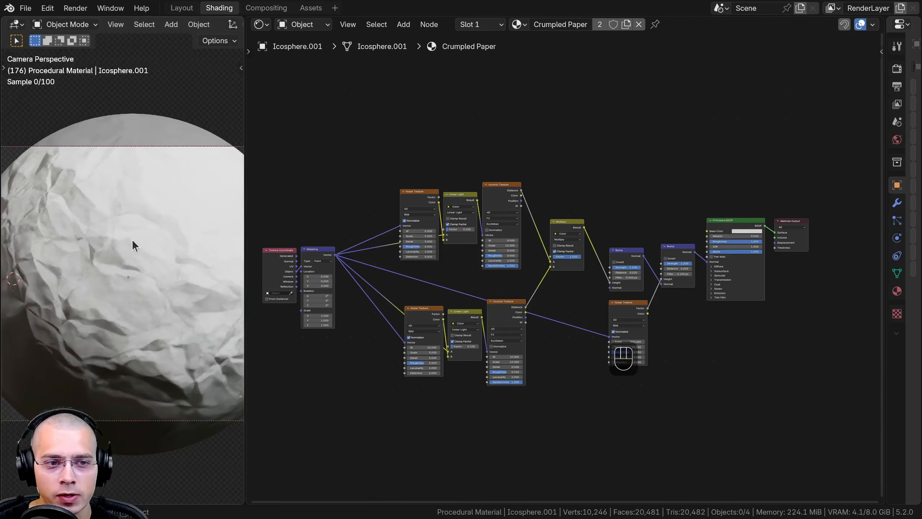
pyautogui.scroll(-2, 132, 240)
pyautogui.keyDown('shift'); pyautogui.moveTo(171, 211); pyautogui.dragTo(207, 193, button='middle'); pyautogui.keyUp('shift')
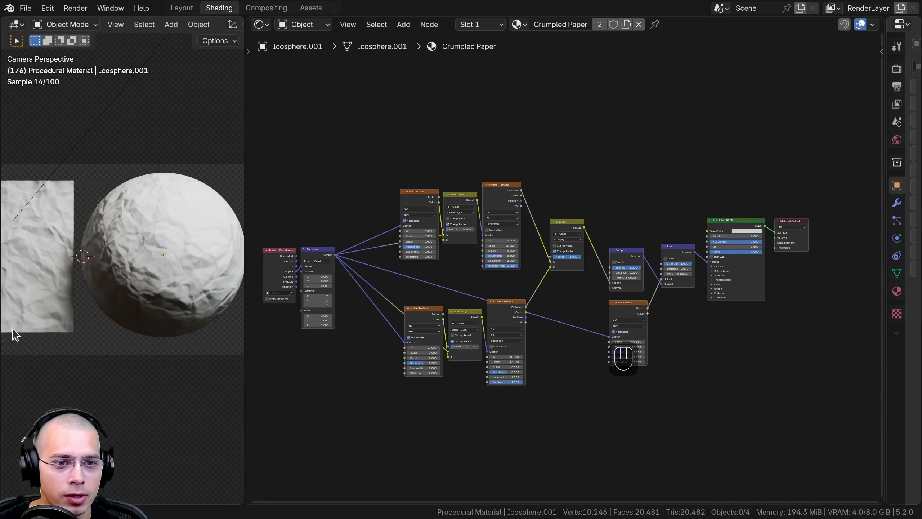
pyautogui.keyDown('shift'); pyautogui.moveTo(15, 334); pyautogui.dragTo(178, 330, button='middle'); pyautogui.keyUp('shift')
pyautogui.scroll(3, 132, 242)
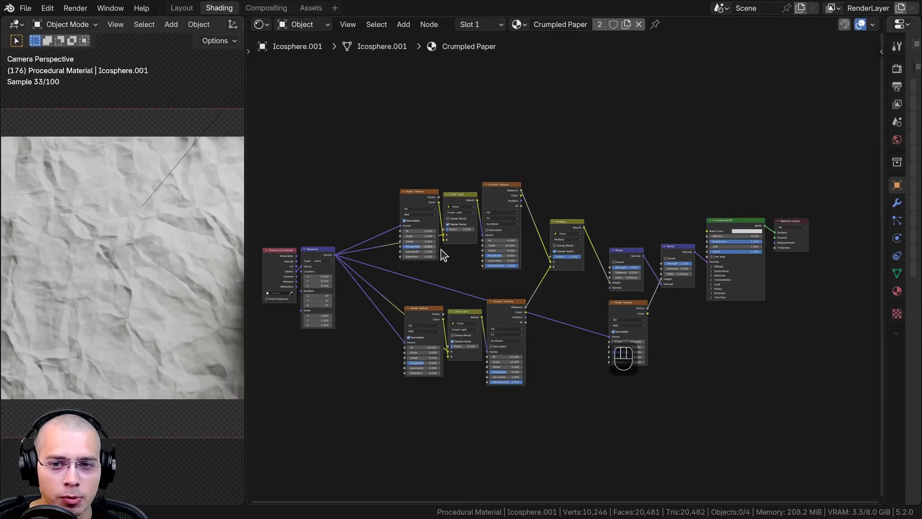
# Move the two Bump nodes, fine-grain Noise Texture, Principled BSDF and Material Output away from the Multiply node to make room
pyautogui.moveTo(510, 224); pyautogui.dragTo(480, 253, button='middle')
pyautogui.moveTo(524, 196); pyautogui.dragTo(690, 342)
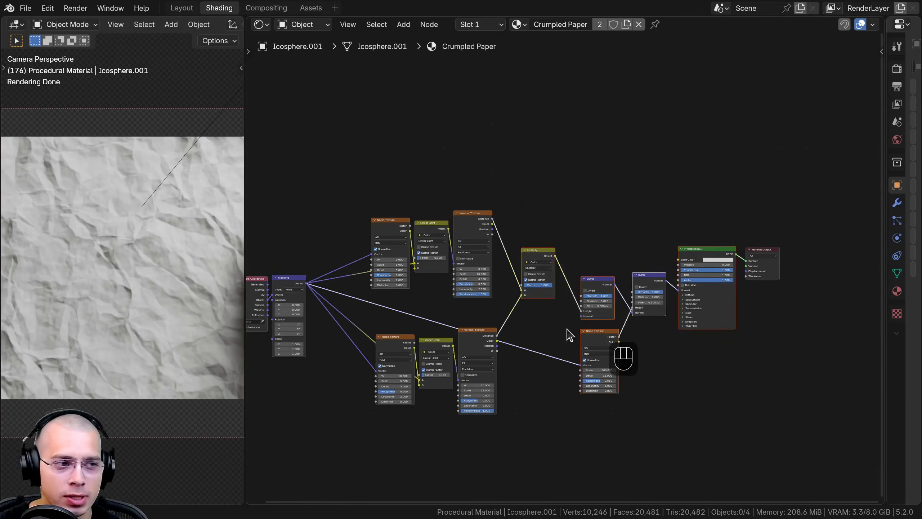
pyautogui.moveTo(604, 224); pyautogui.dragTo(529, 246, button='middle')
pyautogui.press('a')
pyautogui.press('g')
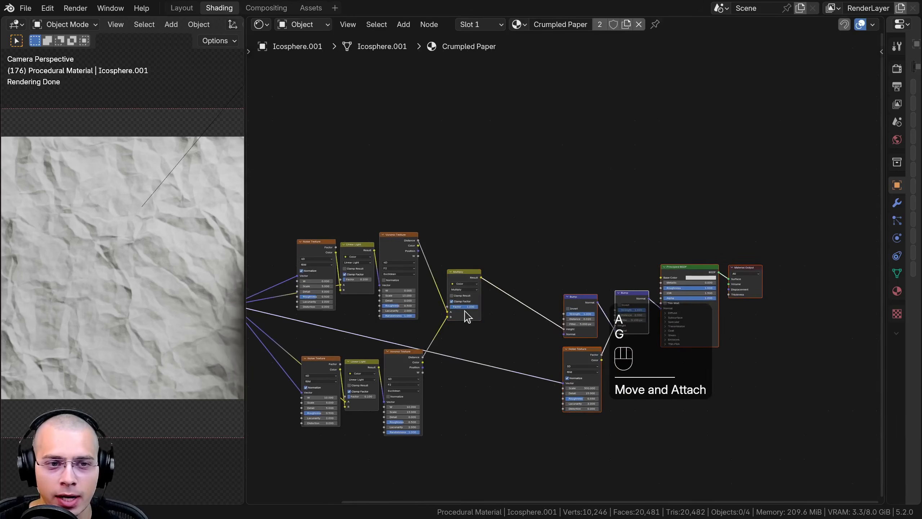
pyautogui.scroll(2, 152, 240)
pyautogui.press('a')
pyautogui.scroll(3, 459, 241)
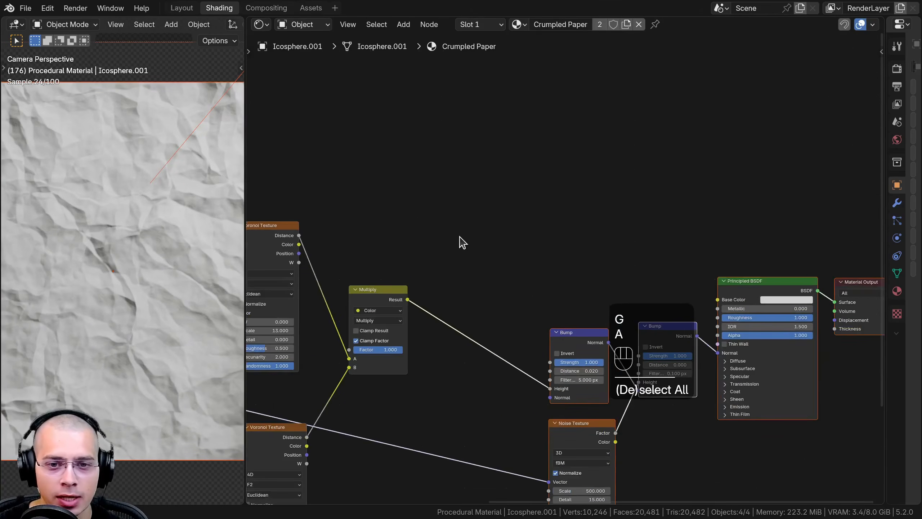
# Insert an RGB Curves node on the link between the Multiply node and the first Bump node
pyautogui.hotkey('shift', 'a')
pyautogui.write('rgb')
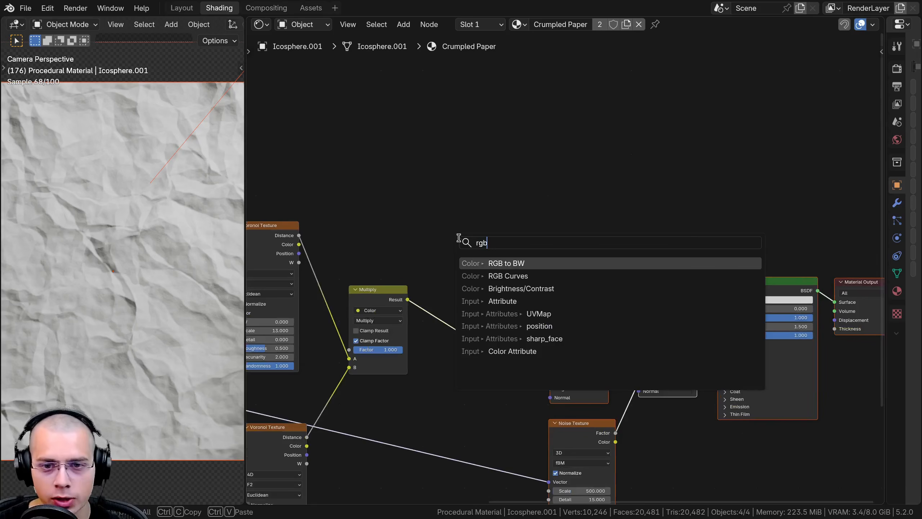
pyautogui.click(482, 273)
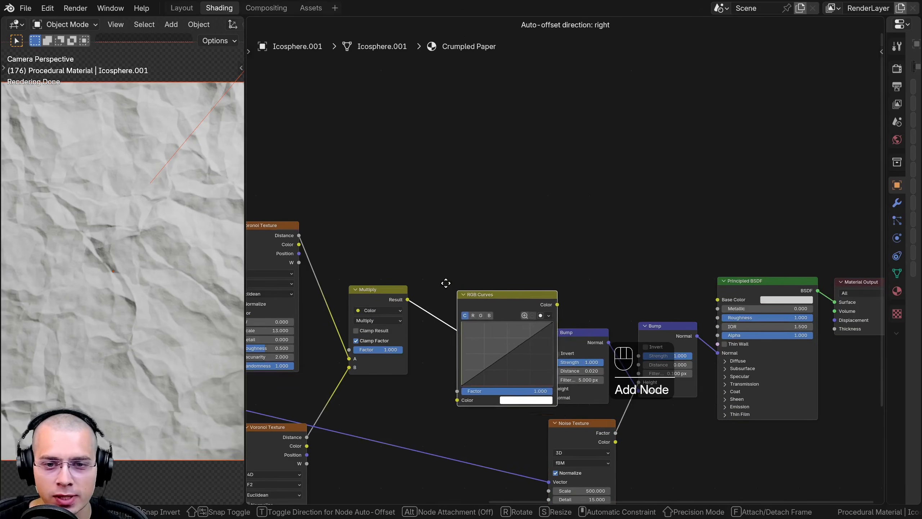
pyautogui.click(463, 288)
# Bend the RGB Curves node's curve upward with a point at about 0.32, 0.70, checking the effect on the sphere
pyautogui.scroll(4, 432, 319)
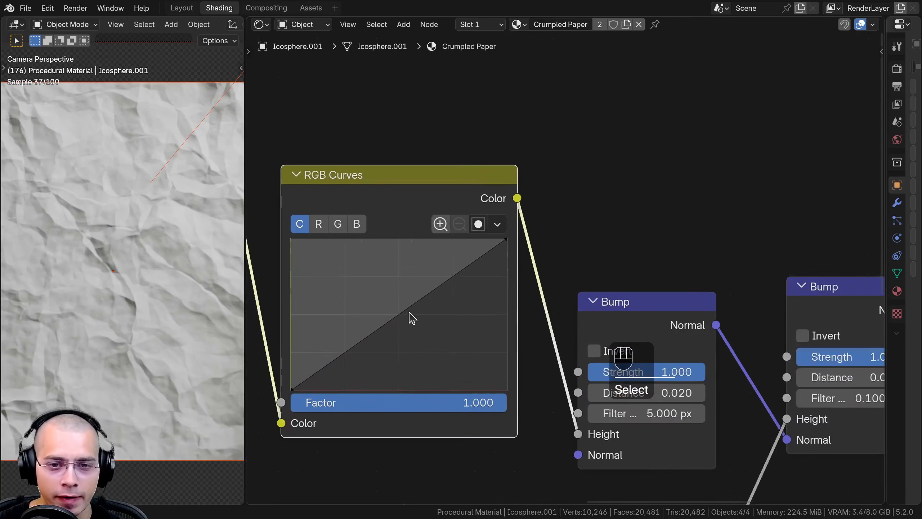
pyautogui.moveTo(408, 308); pyautogui.dragTo(364, 285)
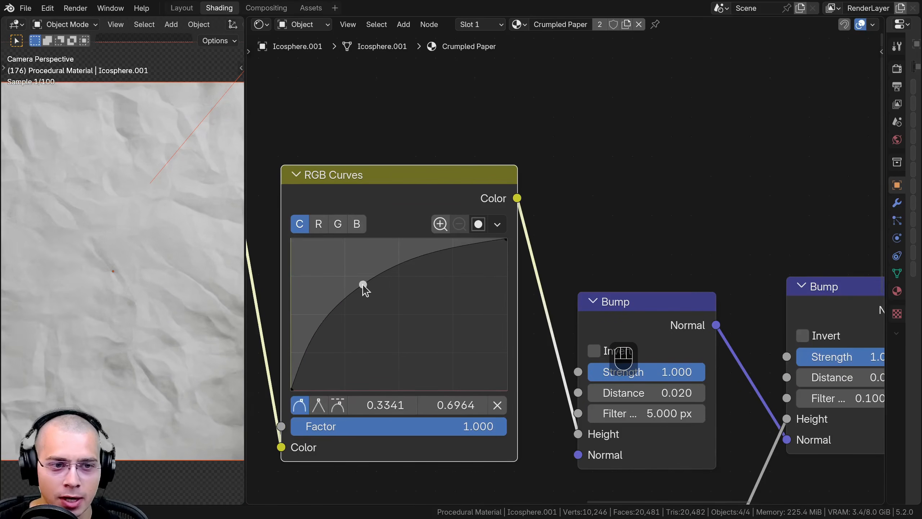
pyautogui.scroll(-3, 169, 249)
pyautogui.keyDown('shift'); pyautogui.moveTo(169, 249); pyautogui.dragTo(3, 246, button='middle'); pyautogui.keyUp('shift')
pyautogui.scroll(3, 178, 269)
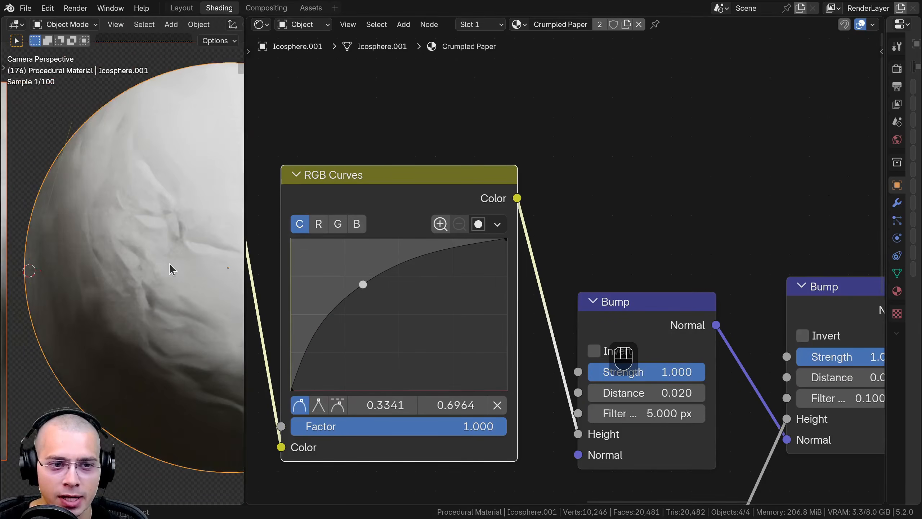
pyautogui.keyDown('shift'); pyautogui.moveTo(169, 263); pyautogui.dragTo(149, 264, button='middle'); pyautogui.keyUp('shift')
pyautogui.press('a')
pyautogui.moveTo(363, 285)
pyautogui.mouseDown()
pyautogui.moveTo(377, 290)
pyautogui.moveTo(360, 284)
pyautogui.mouseUp()
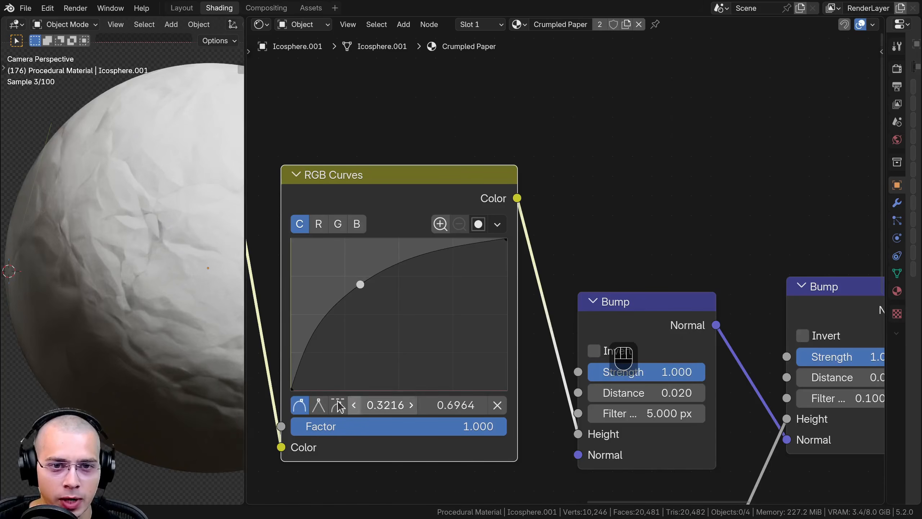
# Examine the effect of the adjusted curve on the flat plane and the sphere together
pyautogui.scroll(-2, 61, 189)
pyautogui.press('a')
pyautogui.press('a')
pyautogui.scroll(-4, 124, 277)
pyautogui.keyDown('shift'); pyautogui.moveTo(168, 279); pyautogui.dragTo(238, 274, button='middle'); pyautogui.keyUp('shift')
pyautogui.scroll(5, 156, 248)
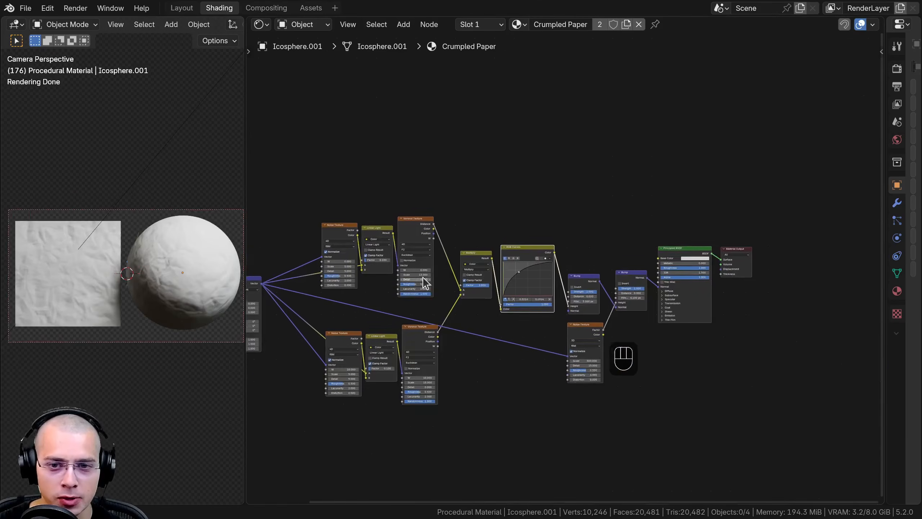
# Combine all nodes except Material Output into a single node group
pyautogui.moveTo(435, 281); pyautogui.dragTo(487, 240, button='middle')
pyautogui.click(414, 395)
pyautogui.scroll(-2, 400, 380)
pyautogui.moveTo(360, 349); pyautogui.dragTo(427, 331, button='middle')
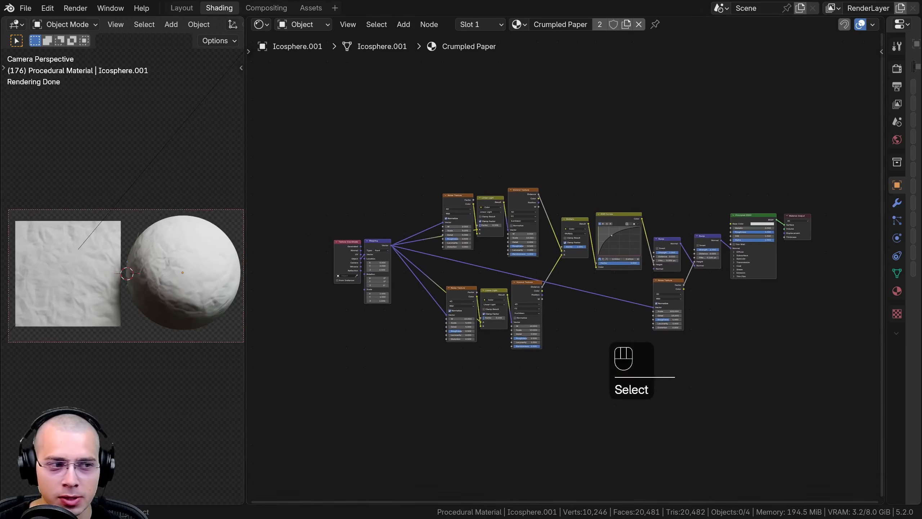
pyautogui.moveTo(304, 117); pyautogui.dragTo(756, 414)
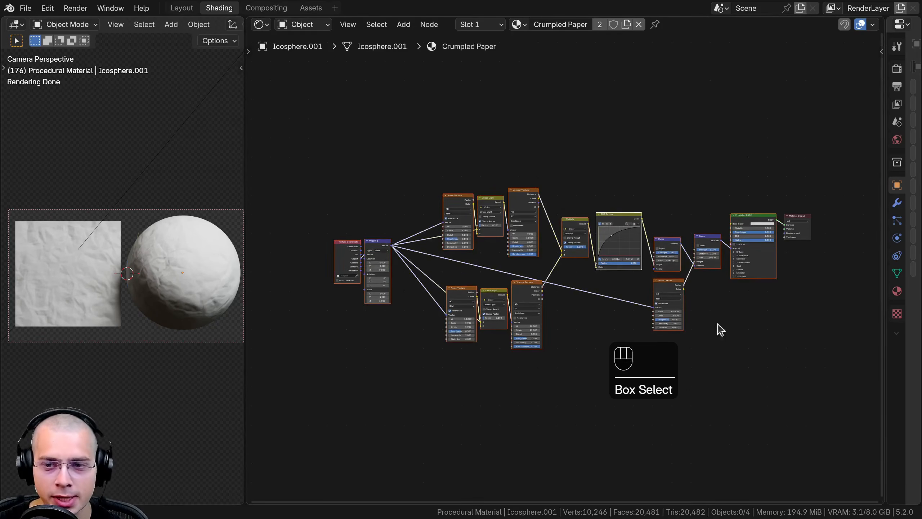
pyautogui.moveTo(709, 277); pyautogui.dragTo(666, 290, button='middle')
pyautogui.hotkey('ctrl', 'g')
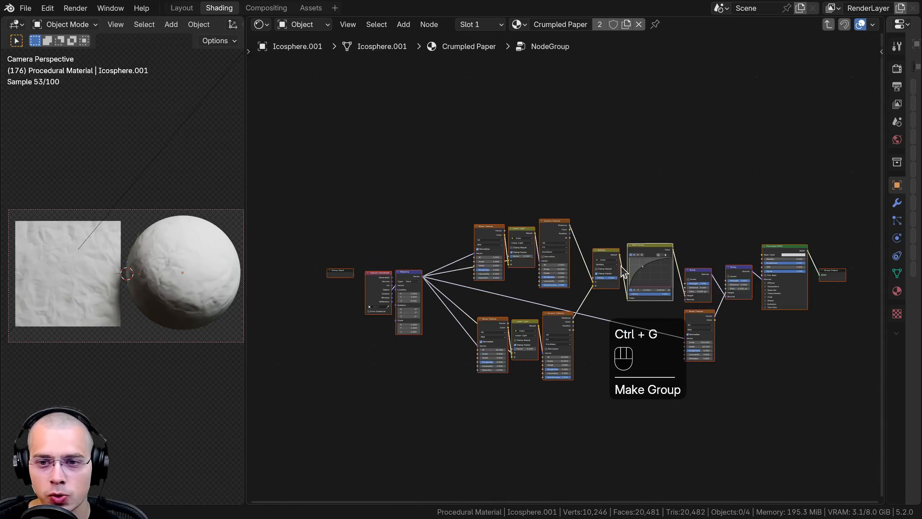
# Leave the group, place the group node beside Material Output and widen it
pyautogui.press('Tab')
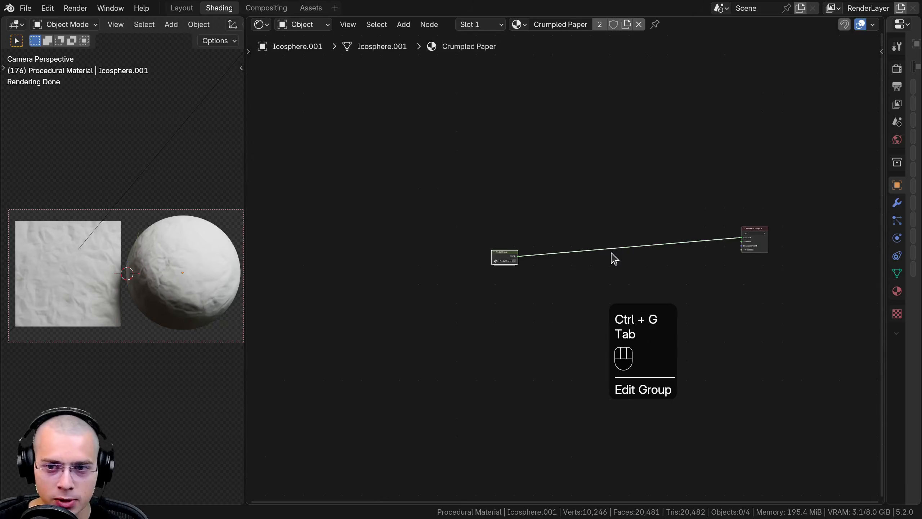
pyautogui.press('g')
pyautogui.press('g')
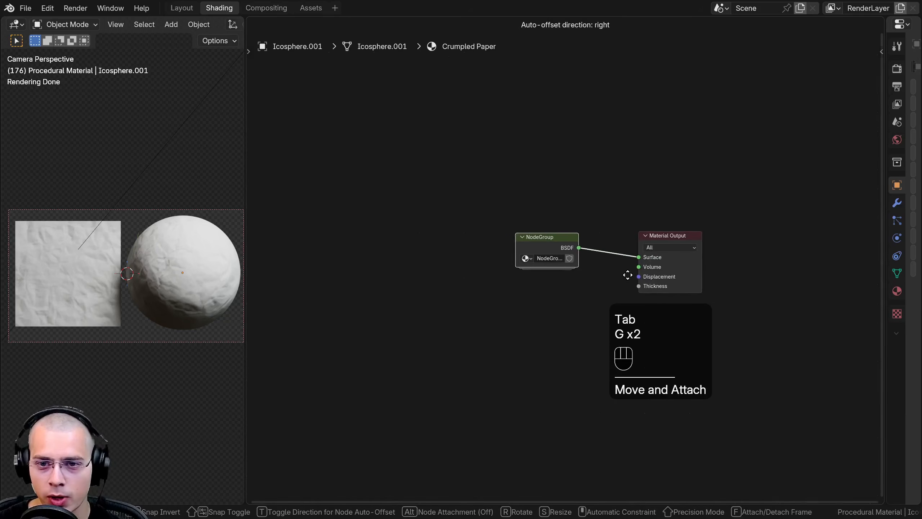
pyautogui.click(530, 255)
pyautogui.moveTo(514, 247); pyautogui.dragTo(570, 241)
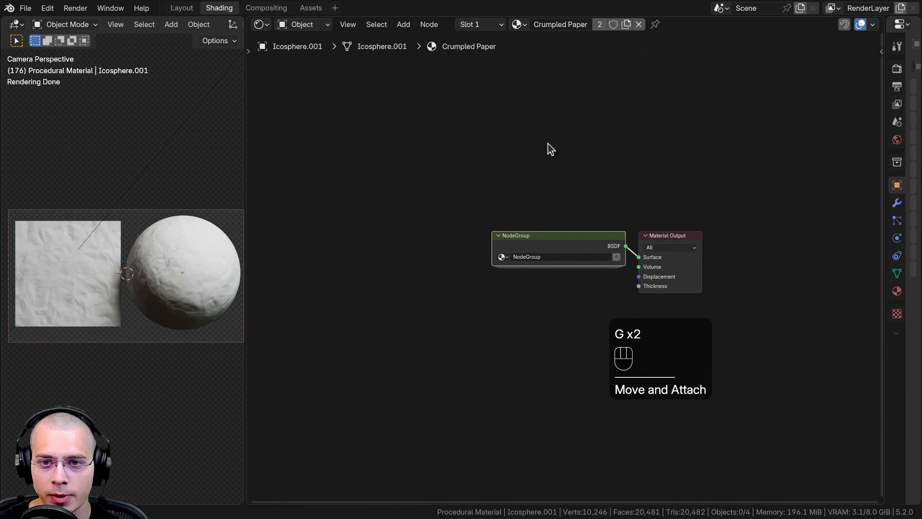
# Rename the node group to Crumpled Paper and widen its node slightly
pyautogui.click(534, 254)
pyautogui.hotkey('ctrl', 'v')
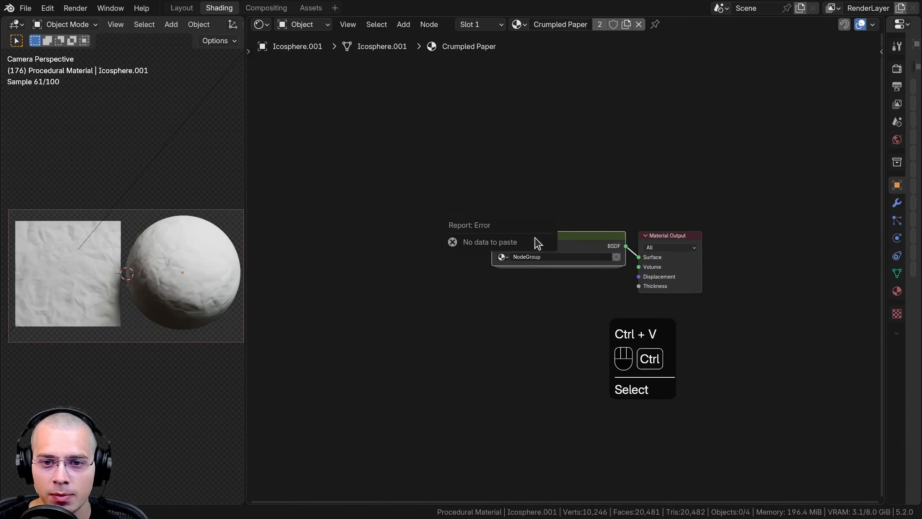
pyautogui.write('Crumpled Paper')
pyautogui.scroll(3, 465, 252)
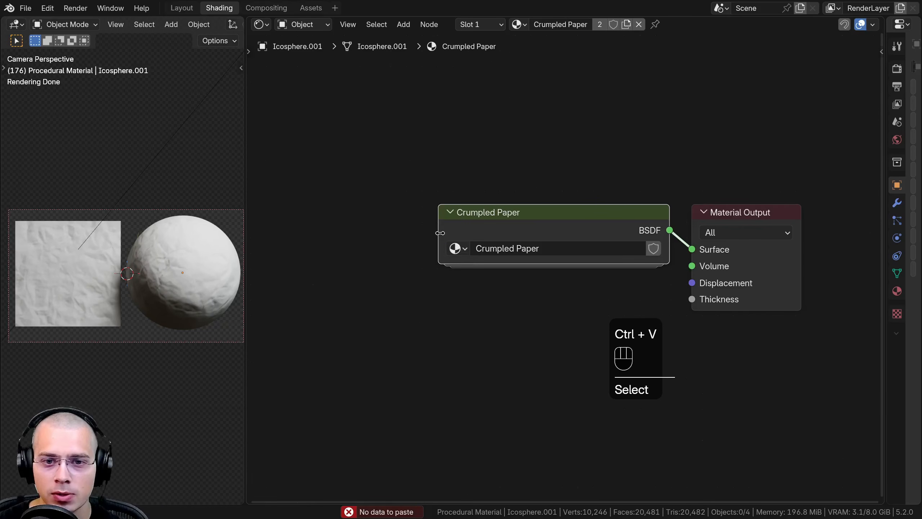
pyautogui.moveTo(507, 238); pyautogui.dragTo(520, 238)
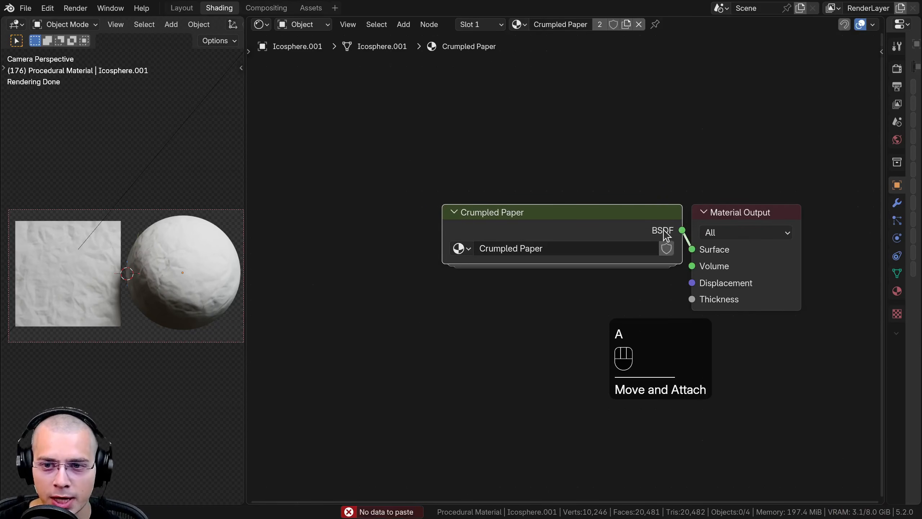
# Open the Crumpled Paper group for editing, save the file, and rename the group's BSDF output socket to Shader
pyautogui.press('Tab')
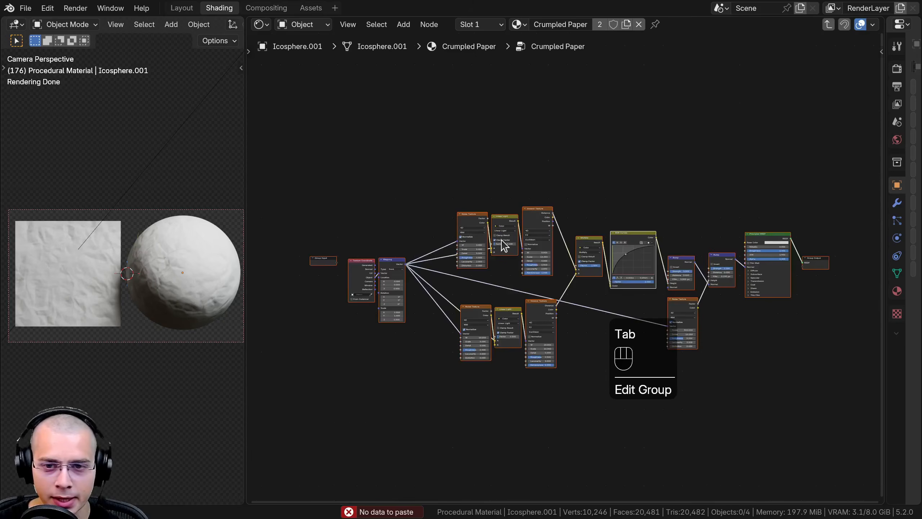
pyautogui.press('a')
pyautogui.press('n')
pyautogui.scroll(2, 599, 174)
pyautogui.hotkey('ctrl', 's')
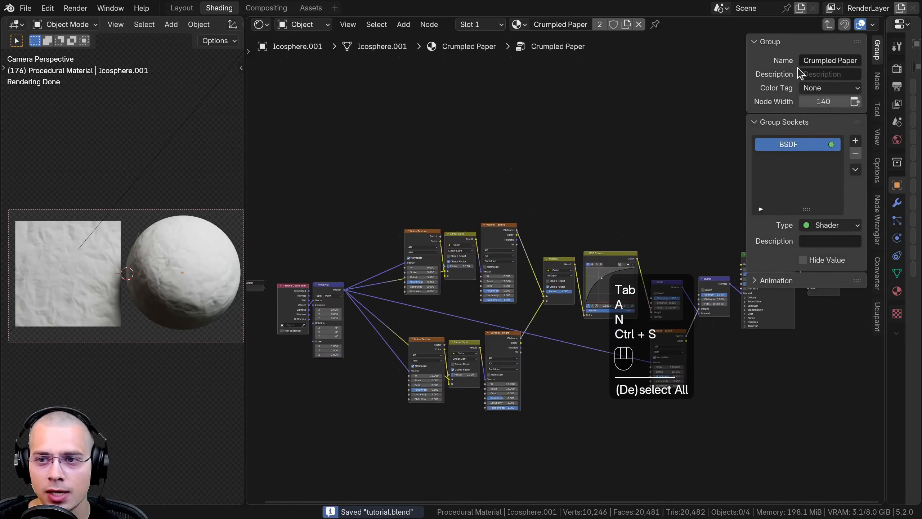
pyautogui.click(716, 101)
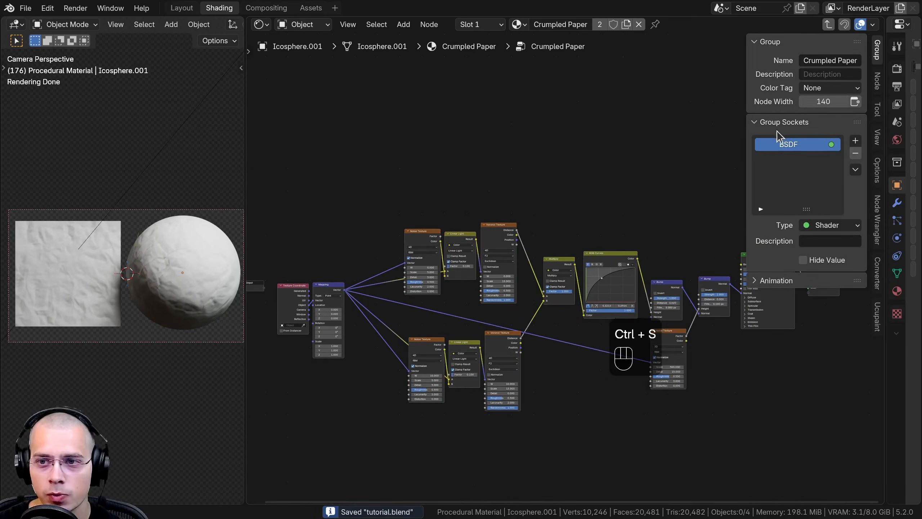
pyautogui.doubleClick(783, 144)
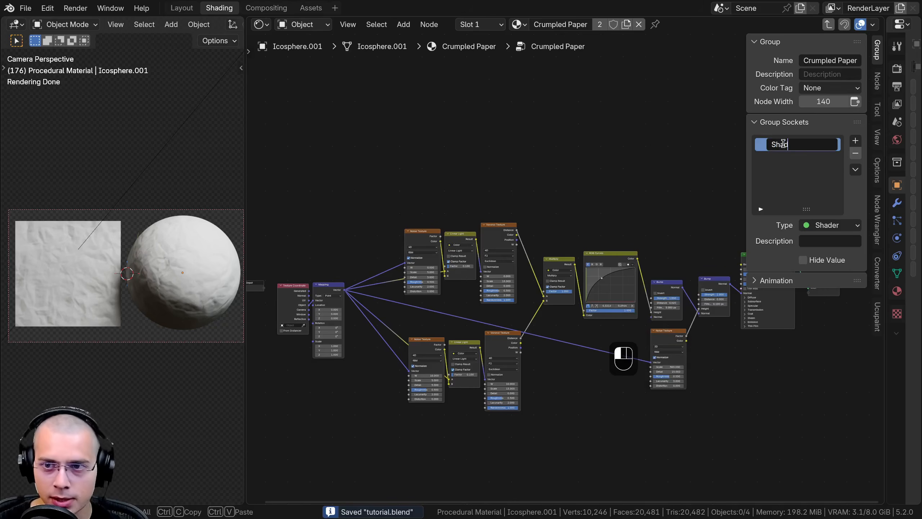
pyautogui.moveTo(747, 155); pyautogui.dragTo(708, 155)
pyautogui.press('a')
pyautogui.press('a')
# Move the Group Input node down to sit just beside the Texture Coordinate node
pyautogui.scroll(7, 258, 305)
pyautogui.moveTo(258, 305); pyautogui.dragTo(454, 243, button='middle')
pyautogui.scroll(4, 328, 272)
pyautogui.click(445, 200)
pyautogui.press('g')
pyautogui.click(459, 320)
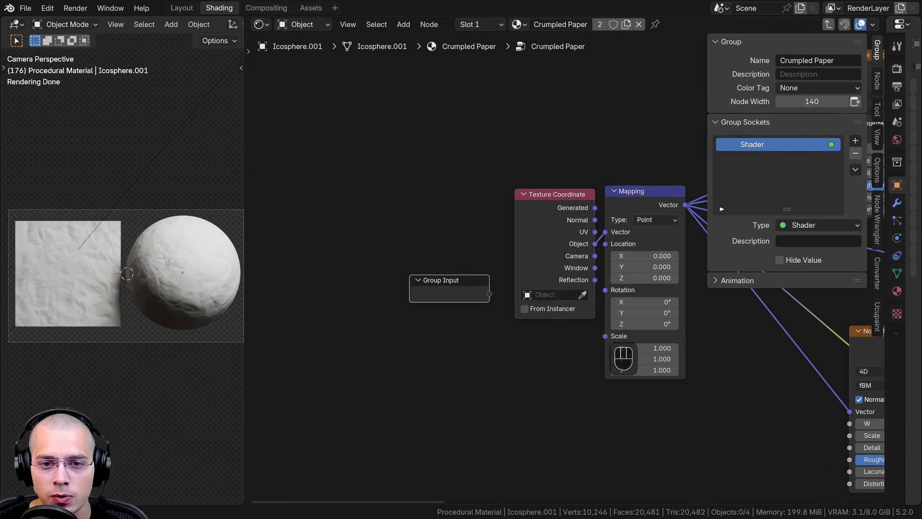
# Connect the Mapping node's Scale input to the Group Input to expose it as a group socket
pyautogui.moveTo(465, 270); pyautogui.dragTo(338, 239, button='middle')
pyautogui.scroll(1, 421, 252)
pyautogui.moveTo(412, 256); pyautogui.dragTo(475, 246, button='middle')
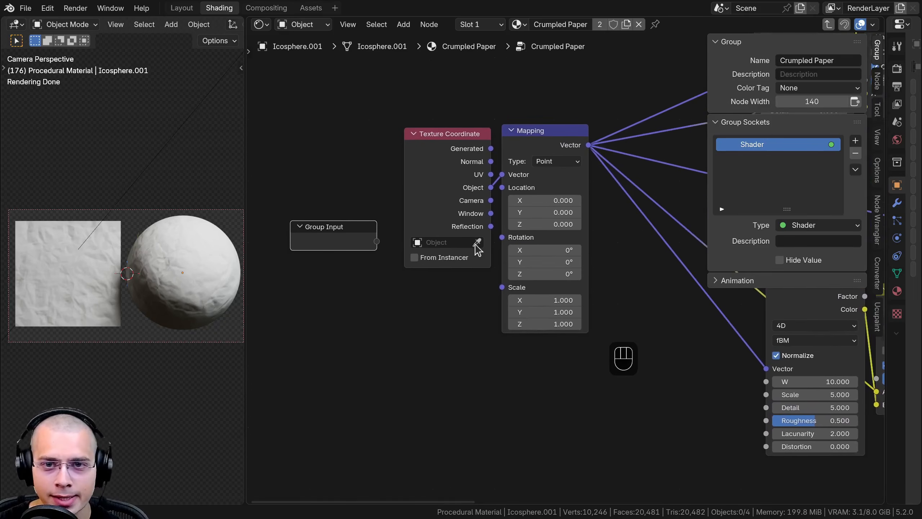
pyautogui.moveTo(505, 289); pyautogui.dragTo(445, 270)
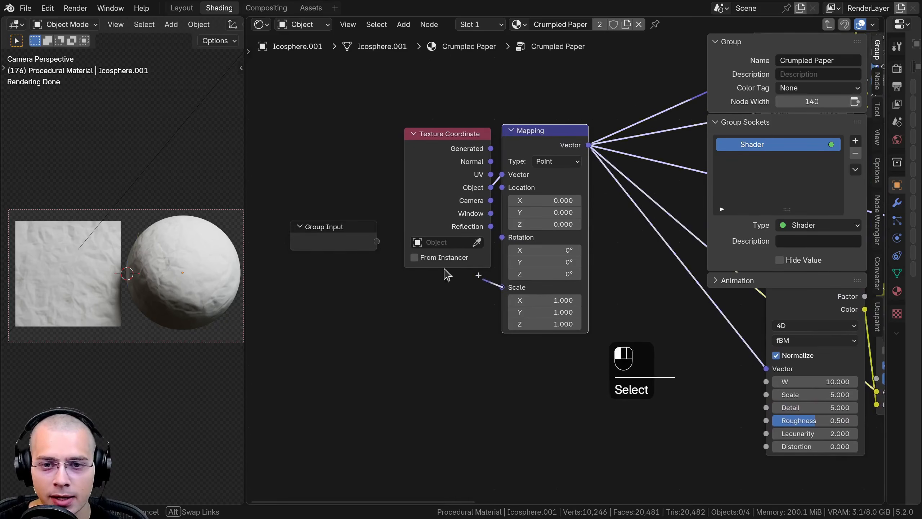
pyautogui.moveTo(365, 243); pyautogui.dragTo(365, 243)
pyautogui.moveTo(340, 245); pyautogui.dragTo(344, 271)
# Reposition the Group Input node directly below the Texture Coordinate node, next to the Mapping node's Scale input
pyautogui.moveTo(541, 200); pyautogui.dragTo(395, 269, button='middle')
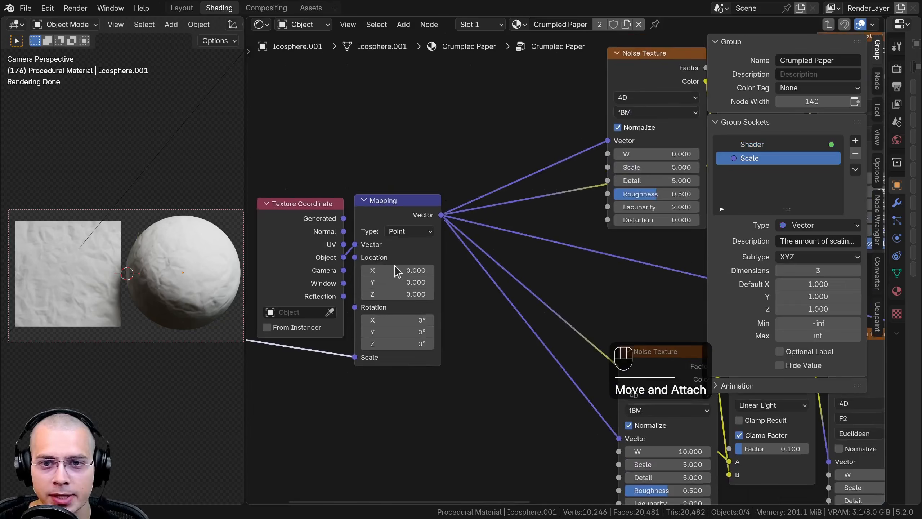
pyautogui.scroll(-2, 398, 267)
pyautogui.moveTo(614, 361); pyautogui.dragTo(654, 312, button='middle')
pyautogui.moveTo(379, 293); pyautogui.dragTo(476, 321, button='middle')
pyautogui.scroll(4, 473, 319)
pyautogui.moveTo(325, 306); pyautogui.dragTo(412, 346)
pyautogui.moveTo(415, 343); pyautogui.dragTo(425, 302, button='middle')
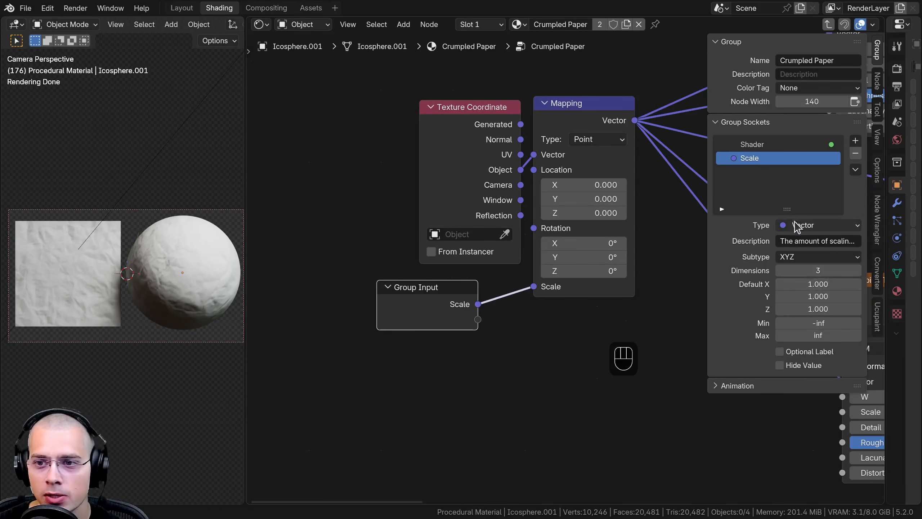
# Change the group's Scale socket type to Float and set its Default to 1
pyautogui.click(796, 226)
pyautogui.click(800, 236)
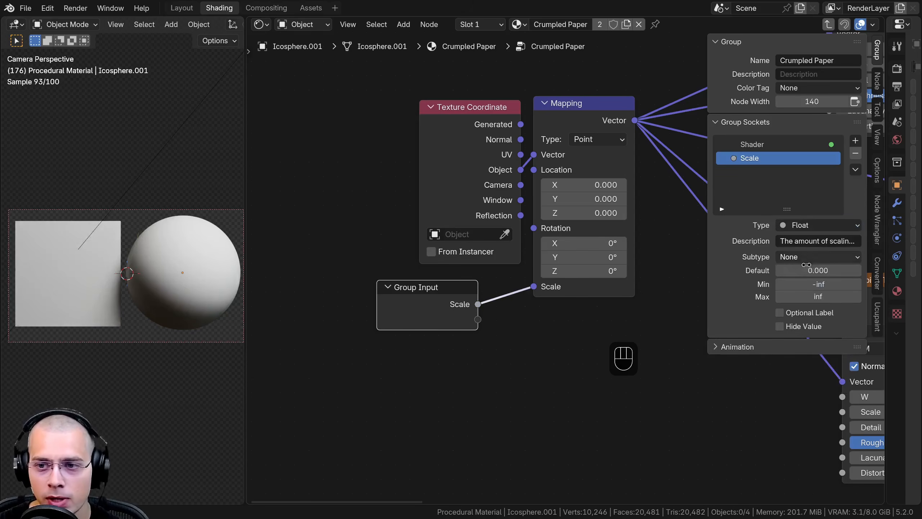
pyautogui.click(807, 269)
pyautogui.write('1')
pyautogui.press('Return')
# Leave the group and set the Scale on the Crumpled Paper group node to 1
pyautogui.moveTo(544, 295); pyautogui.dragTo(536, 310, button='middle')
pyautogui.press('Tab')
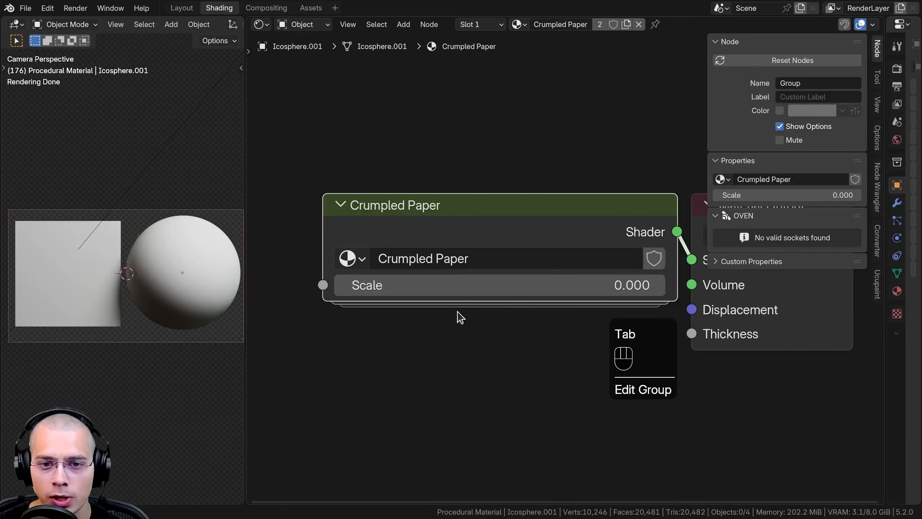
pyautogui.click(544, 293)
pyautogui.write('1')
pyautogui.press('Return')
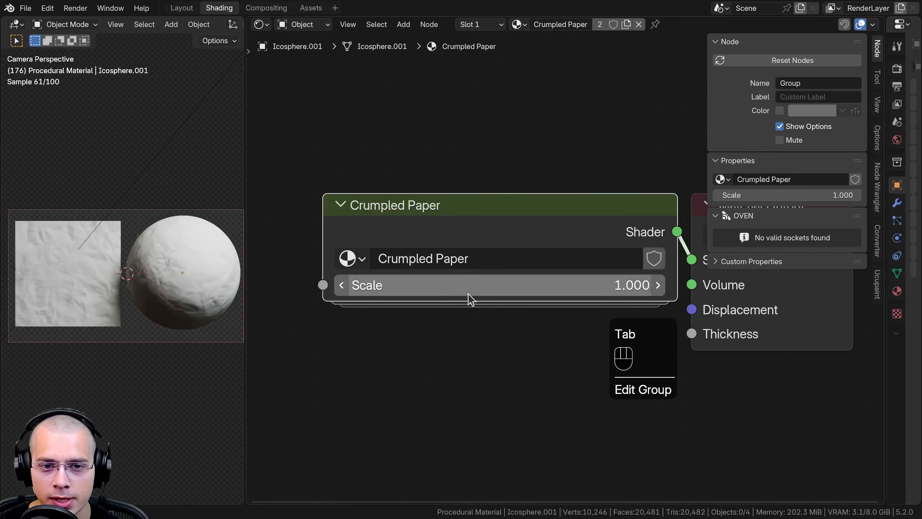
# Try a Scale of 6 on the Crumpled Paper group node to preview a denser pattern
pyautogui.moveTo(468, 292); pyautogui.dragTo(505, 292)
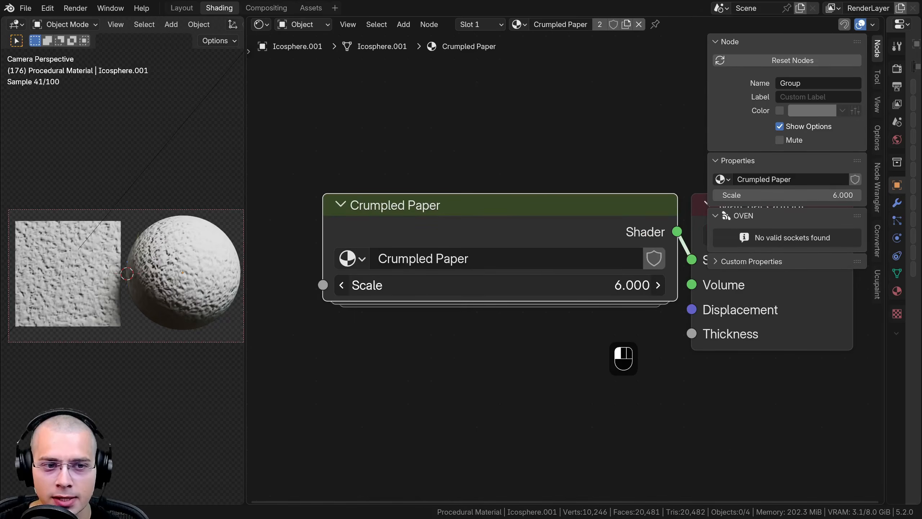
pyautogui.rightClick(468, 290)
pyautogui.click(463, 223)
# Enter the Crumpled Paper group and move the Group Input node above the Bump nodes, just before the Principled BSDF
pyautogui.press('Tab')
pyautogui.moveTo(463, 223); pyautogui.dragTo(494, 280, button='middle')
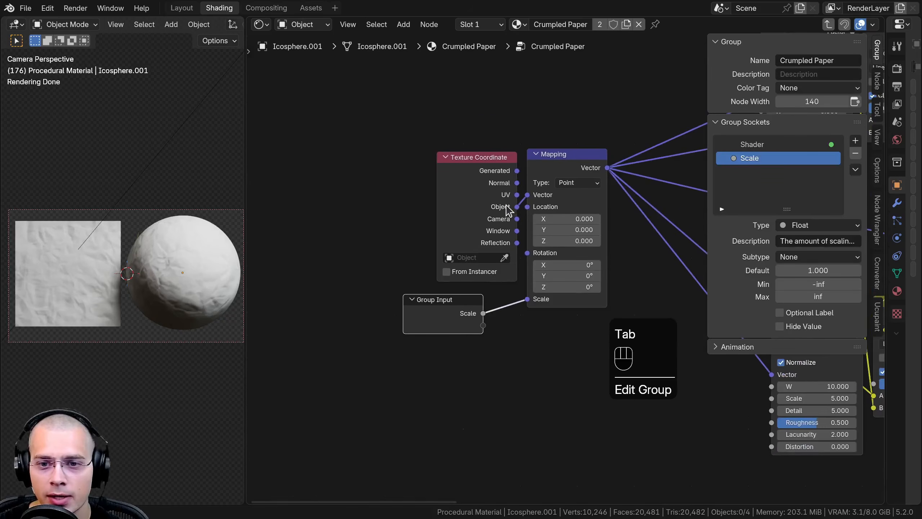
pyautogui.moveTo(508, 204); pyautogui.dragTo(488, 204, button='middle')
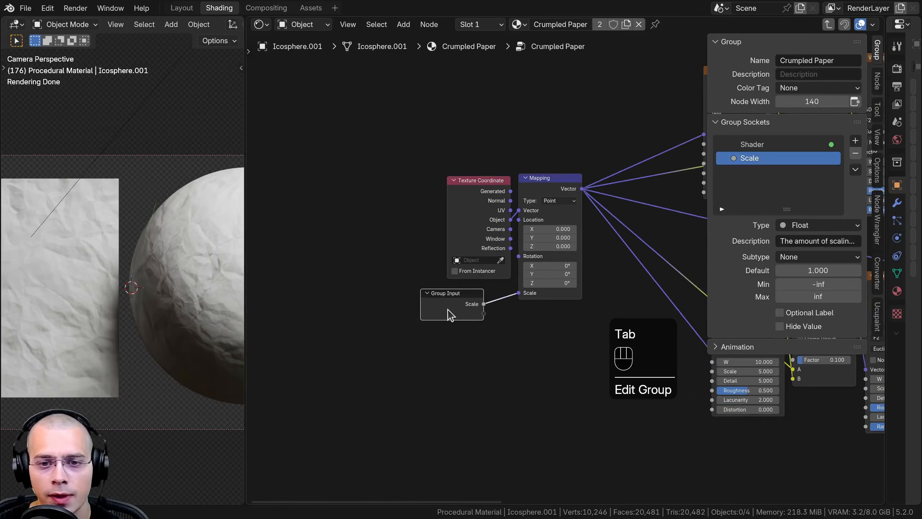
pyautogui.click(450, 311)
pyautogui.scroll(-5, 502, 304)
pyautogui.scroll(-3, 502, 304)
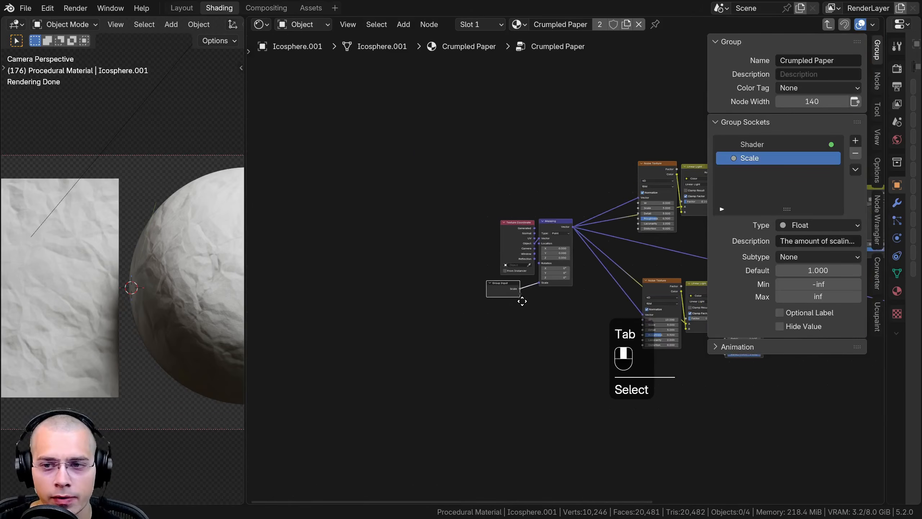
pyautogui.moveTo(537, 286); pyautogui.dragTo(450, 333, button='middle')
pyautogui.press('g')
pyautogui.click(608, 144)
pyautogui.moveTo(608, 145); pyautogui.dragTo(392, 181, button='middle')
pyautogui.press('g')
pyautogui.click(552, 254)
pyautogui.press('g')
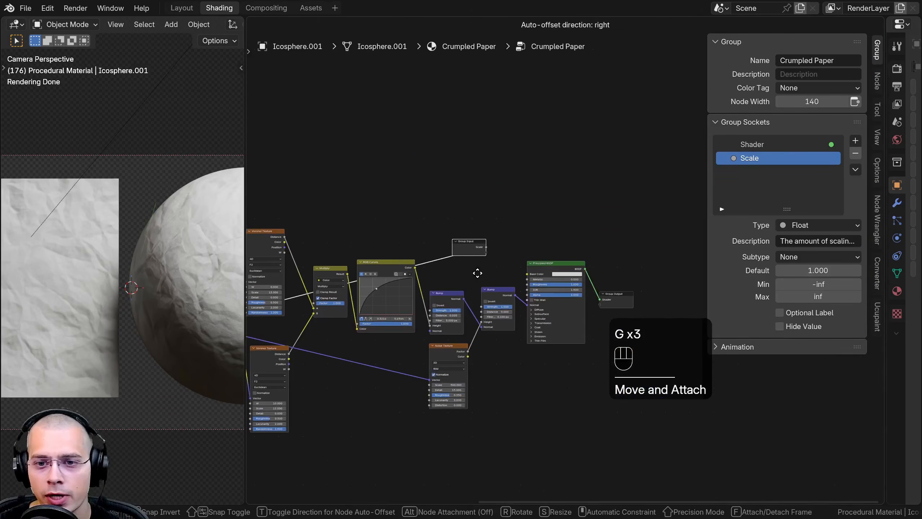
pyautogui.click(477, 270)
# Expose the Principled BSDF's Roughness and Base Color as new inputs of the group
pyautogui.scroll(5, 503, 302)
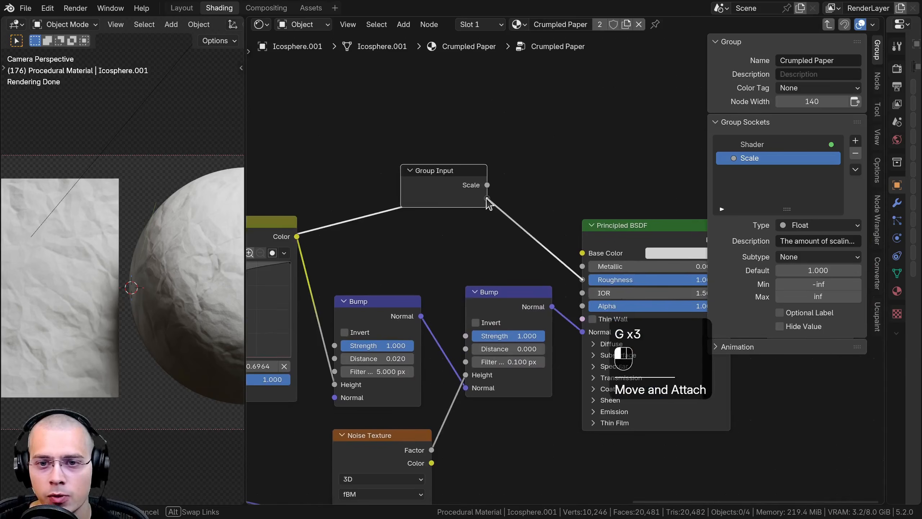
pyautogui.moveTo(488, 199); pyautogui.dragTo(488, 199)
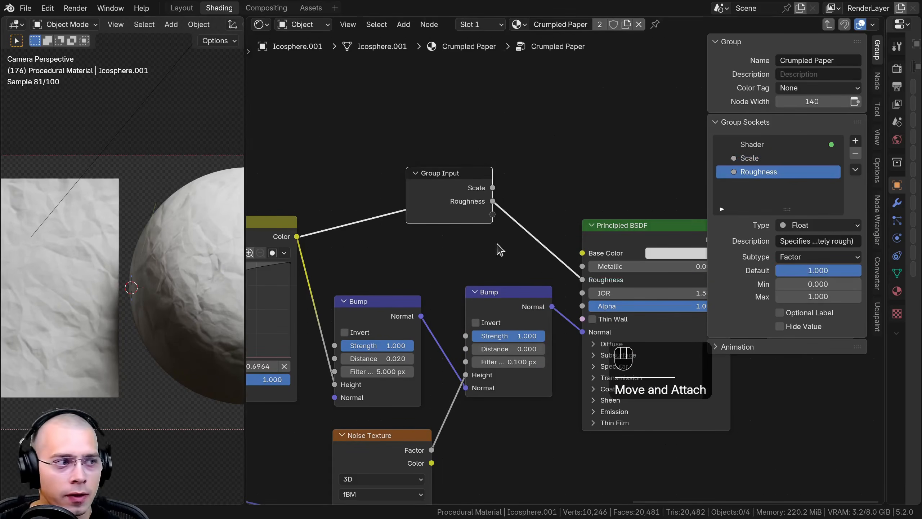
pyautogui.moveTo(497, 224); pyautogui.dragTo(493, 215)
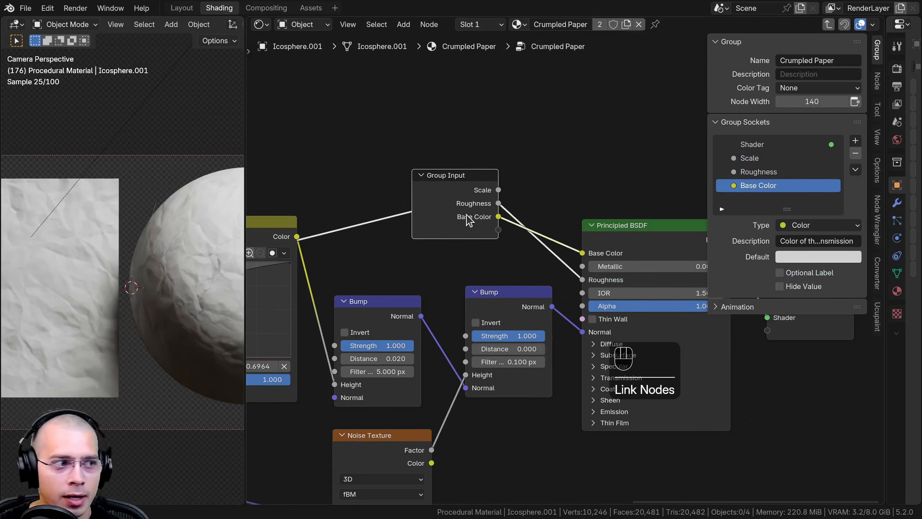
# Move the Group Input node back between the Mapping node and the upper Noise Texture
pyautogui.scroll(-3, 470, 222)
pyautogui.scroll(-4, 461, 218)
pyautogui.moveTo(440, 211); pyautogui.dragTo(520, 227, button='middle')
pyautogui.scroll(4, 555, 232)
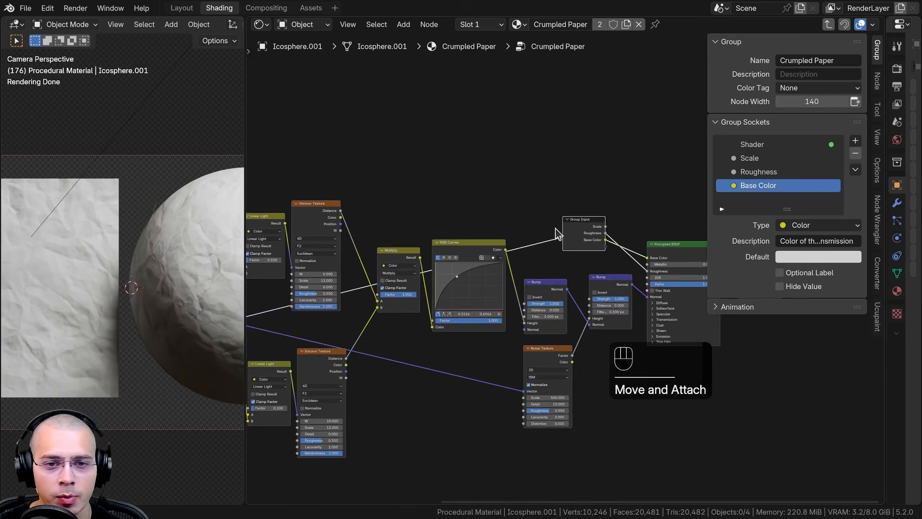
pyautogui.press('g')
pyautogui.click(336, 157)
pyautogui.moveTo(451, 154); pyautogui.dragTo(743, 140, button='middle')
pyautogui.press('g')
pyautogui.click(273, 168)
pyautogui.moveTo(397, 168); pyautogui.dragTo(490, 157, button='middle')
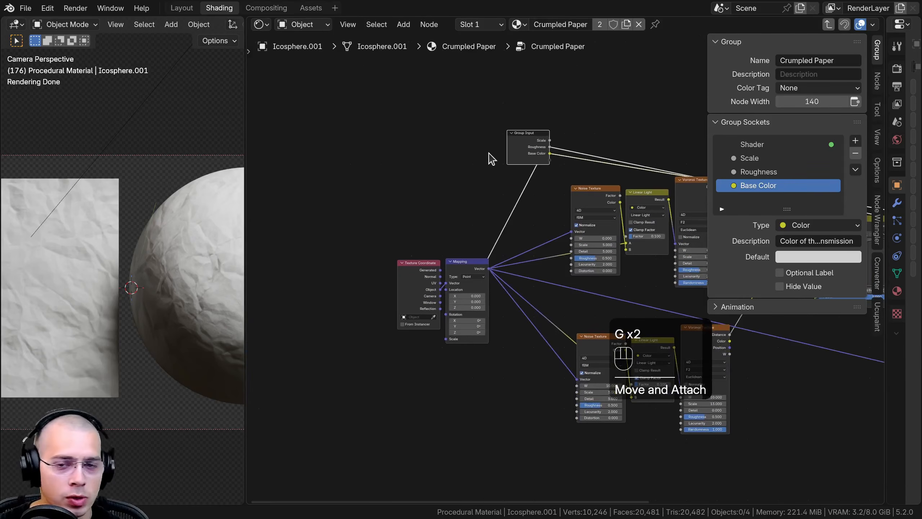
pyautogui.press('g')
pyautogui.click(463, 204)
pyautogui.moveTo(529, 215); pyautogui.dragTo(414, 206, button='middle')
pyautogui.scroll(2, 415, 209)
pyautogui.press('g')
pyautogui.click(422, 226)
pyautogui.scroll(2, 490, 172)
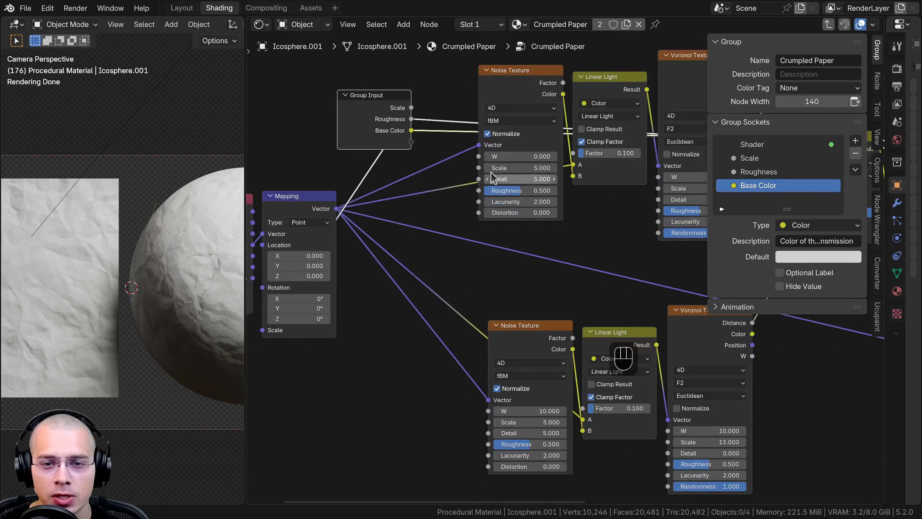
# Expose the W value of both Noise Textures as group inputs named Noise Randomize 1 and Noise Randomize 2
pyautogui.moveTo(478, 157); pyautogui.dragTo(411, 141)
pyautogui.moveTo(489, 412); pyautogui.dragTo(395, 152)
pyautogui.hotkey('ctrl', 'c')
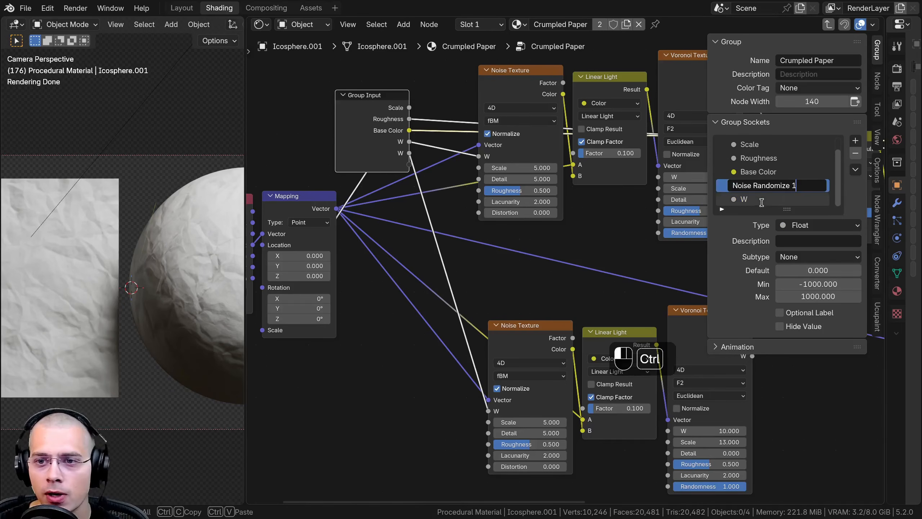
pyautogui.doubleClick(761, 199)
pyautogui.hotkey('ctrl', 'v')
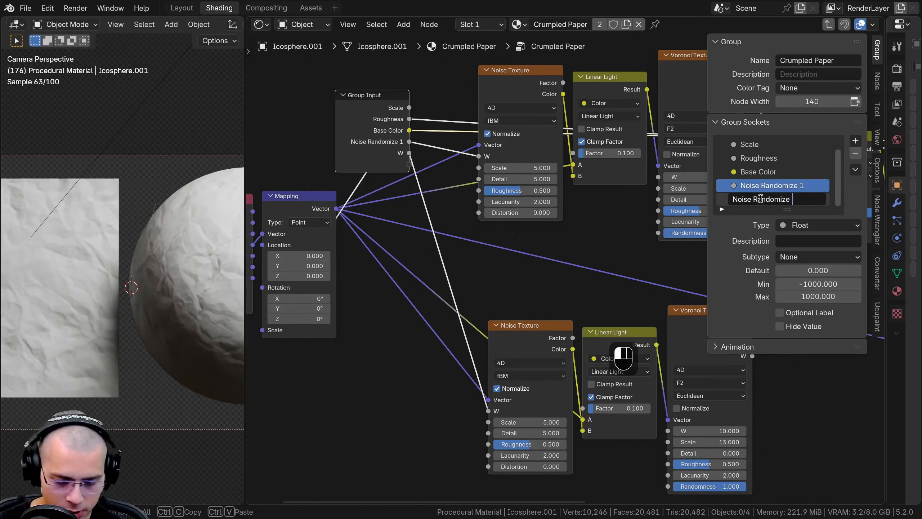
pyautogui.write('2')
pyautogui.press('Return')
# Expose the Scale of the upper and lower Noise Textures as two new group inputs
pyautogui.moveTo(407, 166); pyautogui.dragTo(409, 177)
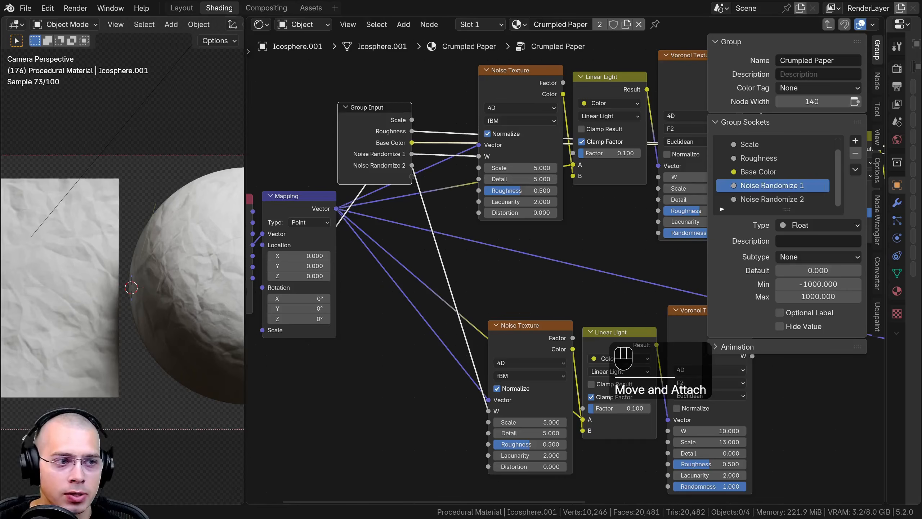
pyautogui.scroll(1, 477, 247)
pyautogui.moveTo(473, 159); pyautogui.dragTo(461, 168)
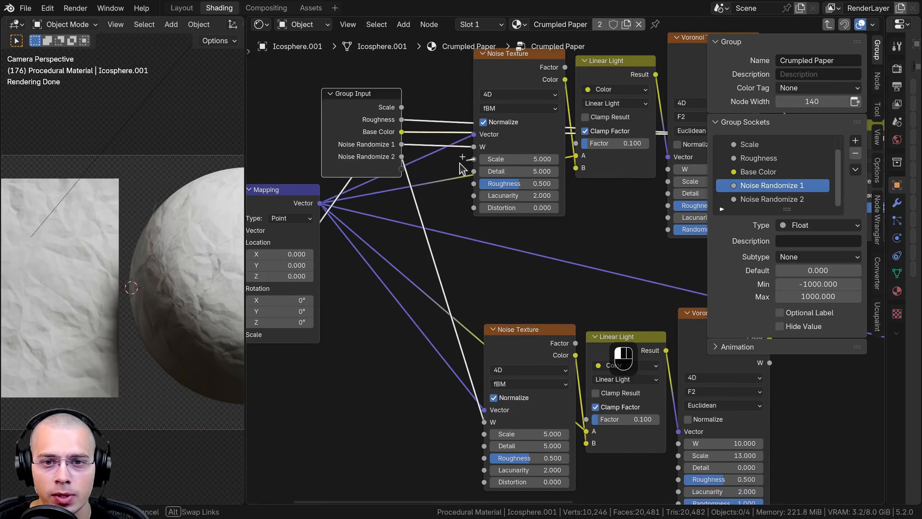
pyautogui.moveTo(406, 180); pyautogui.dragTo(402, 169)
pyautogui.moveTo(485, 434); pyautogui.dragTo(447, 343)
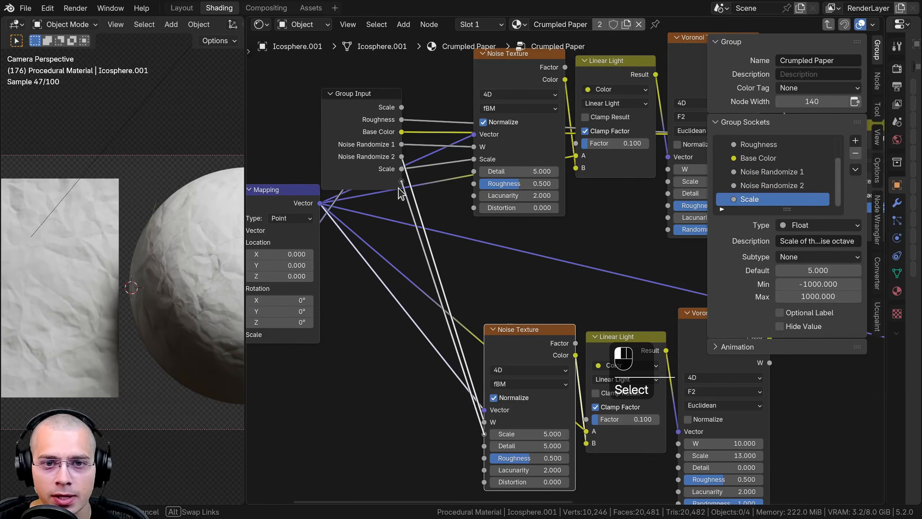
pyautogui.moveTo(401, 192); pyautogui.dragTo(402, 181)
# Rename the two new Scale group sockets to Noise Scale 1 and Noise Scale 2
pyautogui.doubleClick(769, 190)
pyautogui.hotkey('ctrl', 'v')
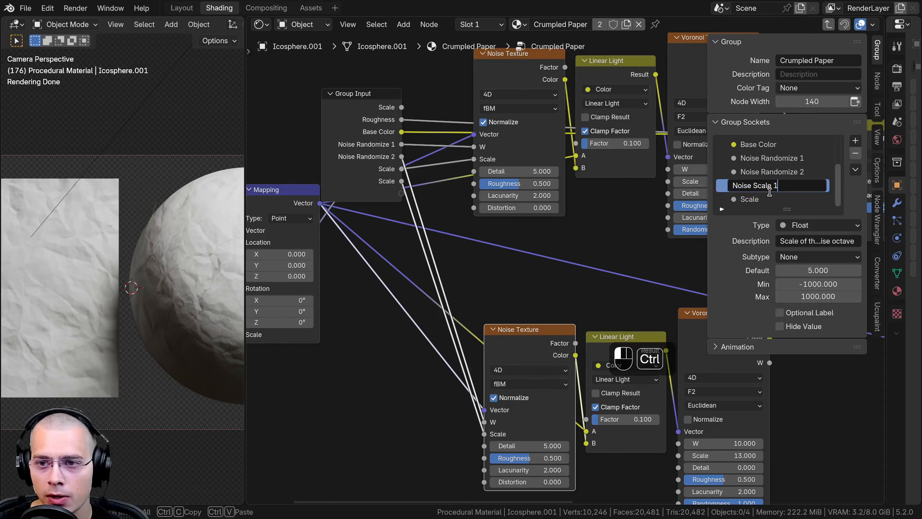
pyautogui.press('Return')
pyautogui.doubleClick(771, 198)
pyautogui.hotkey('ctrl', 'v')
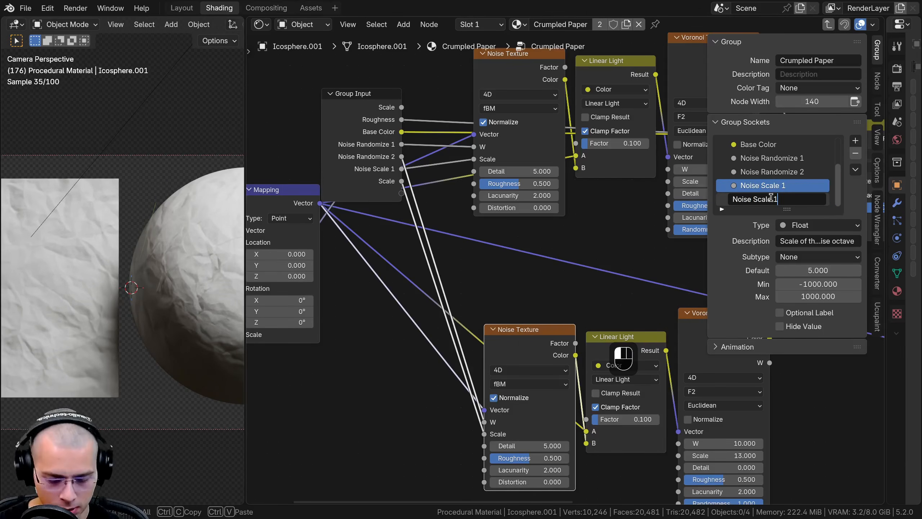
pyautogui.press('BackSpace')
pyautogui.write('2')
pyautogui.press('Return')
# Expose the Detail of both Noise Textures as two new group inputs
pyautogui.scroll(-1, 552, 286)
pyautogui.moveTo(384, 167); pyautogui.dragTo(388, 171)
pyautogui.moveTo(511, 223); pyautogui.dragTo(522, 220, button='middle')
pyautogui.moveTo(433, 201); pyautogui.dragTo(471, 330)
pyautogui.moveTo(429, 213); pyautogui.dragTo(428, 208)
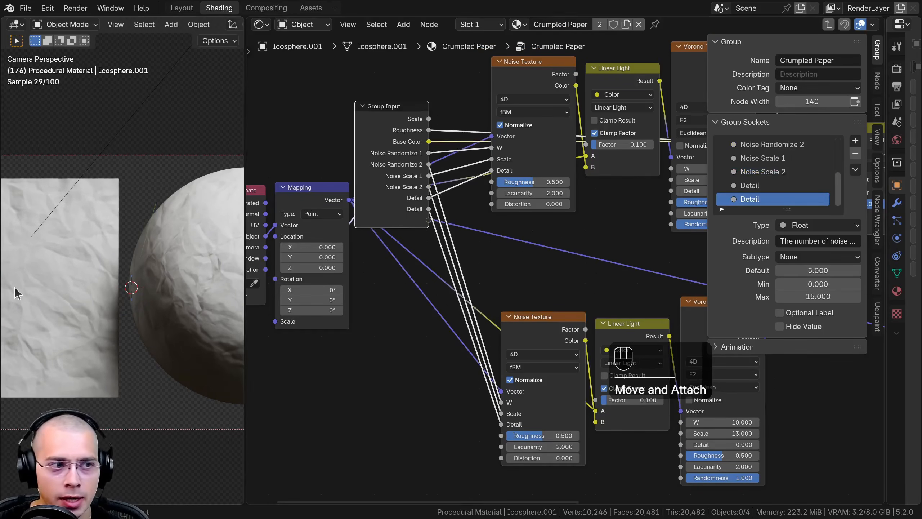
# Rename the two Detail group sockets to Noise Detail 1 and Noise Detail 2
pyautogui.doubleClick(752, 188)
pyautogui.hotkey('ctrl', 'v')
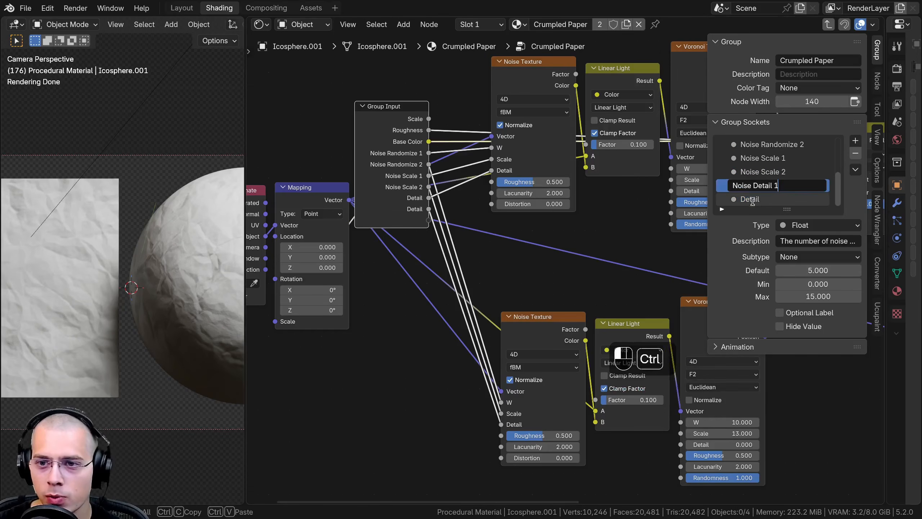
pyautogui.doubleClick(763, 200)
pyautogui.hotkey('ctrl', 'v')
pyautogui.press('Return')
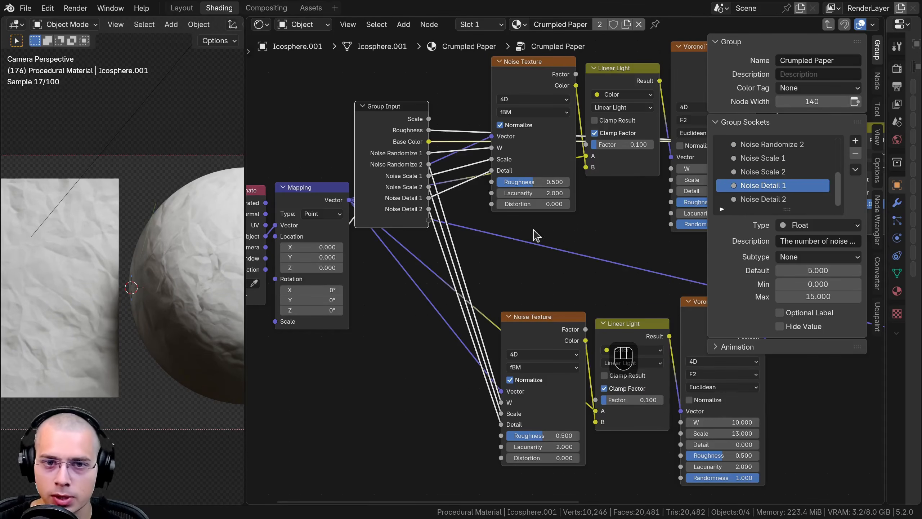
# Expose the Roughness of both Noise Textures as group inputs named Noise Roughness 1 and Noise Roughness 2
pyautogui.moveTo(491, 181); pyautogui.dragTo(487, 401)
pyautogui.moveTo(435, 237); pyautogui.dragTo(430, 232)
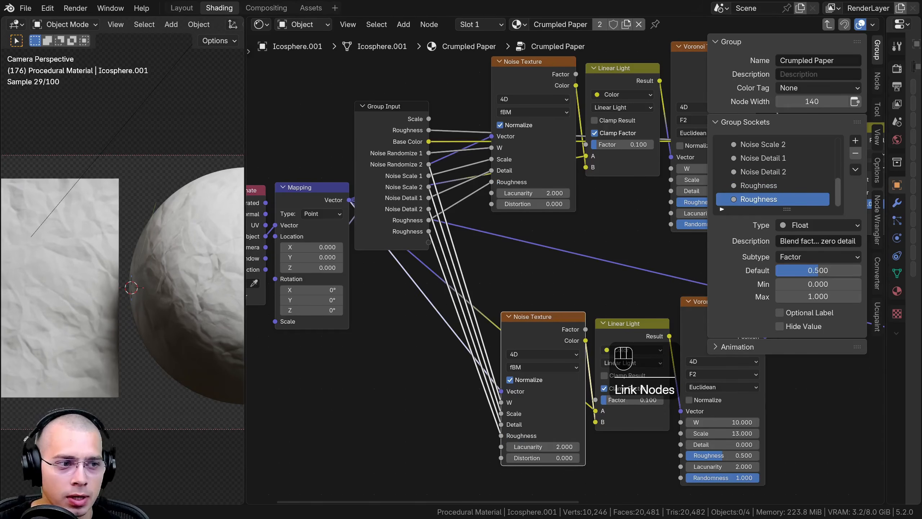
pyautogui.click(751, 187)
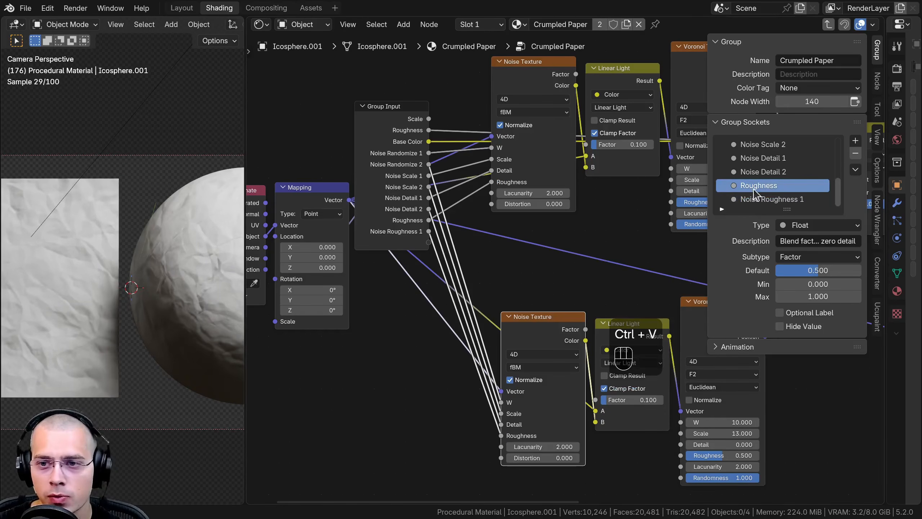
pyautogui.doubleClick(753, 188)
pyautogui.hotkey('ctrl', 'v')
pyautogui.press('Return')
pyautogui.doubleClick(766, 199)
pyautogui.press('BackSpace')
pyautogui.write('2')
pyautogui.press('Return')
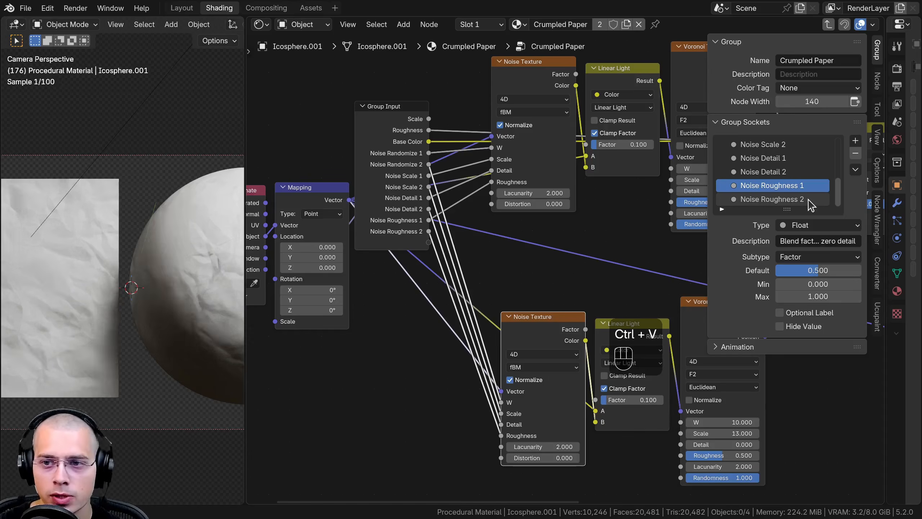
# Lower the Group Input node and expose both Noise Textures' Distortion as group inputs named Noise Distortion 1 and Noise Distortion 2
pyautogui.moveTo(382, 200); pyautogui.dragTo(398, 262)
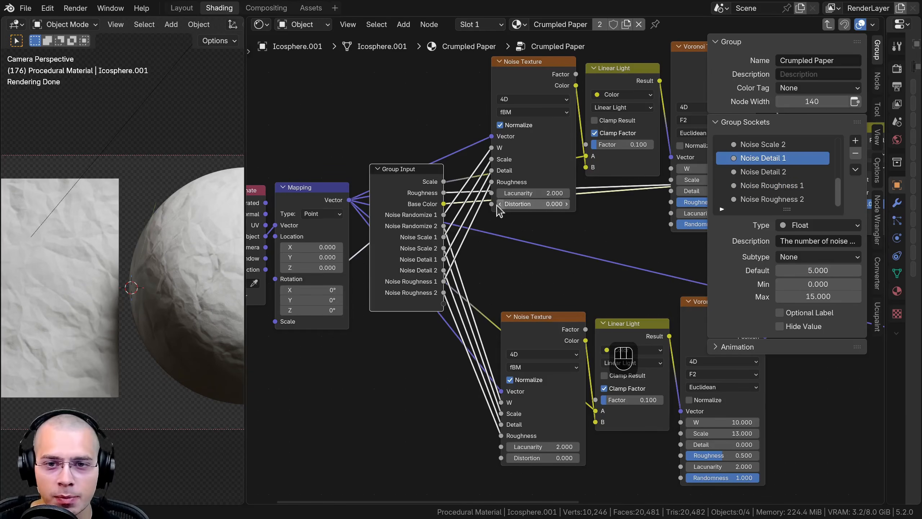
pyautogui.moveTo(491, 205); pyautogui.dragTo(444, 314)
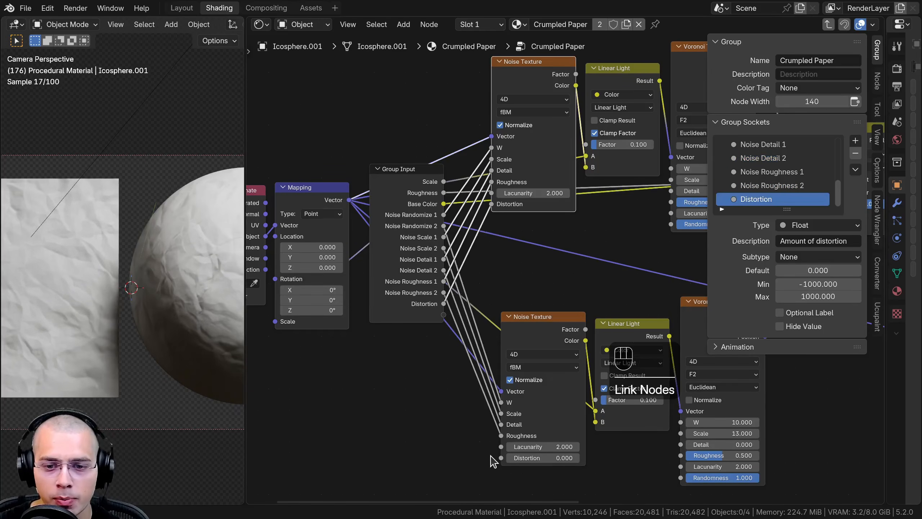
pyautogui.moveTo(501, 458); pyautogui.dragTo(449, 358)
pyautogui.moveTo(441, 326); pyautogui.dragTo(443, 315)
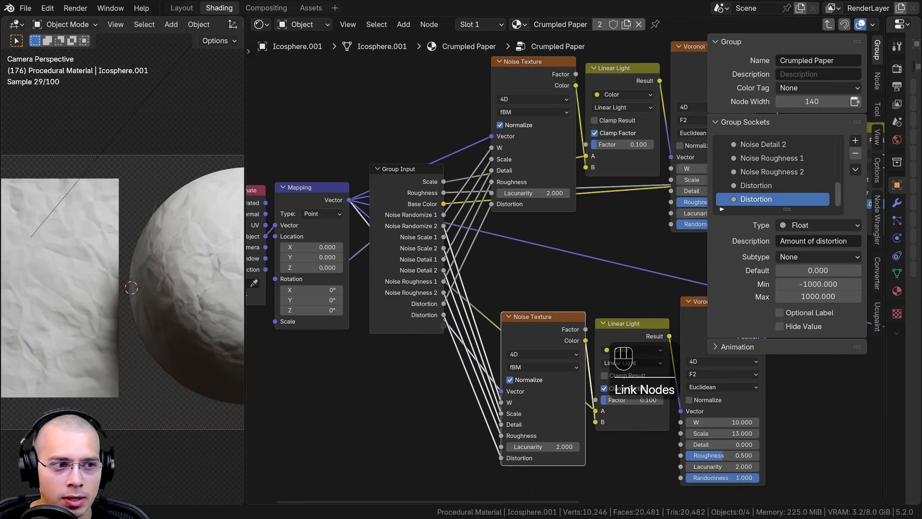
pyautogui.doubleClick(763, 185)
pyautogui.hotkey('ctrl', 'v')
pyautogui.doubleClick(764, 199)
pyautogui.hotkey('ctrl', 'v')
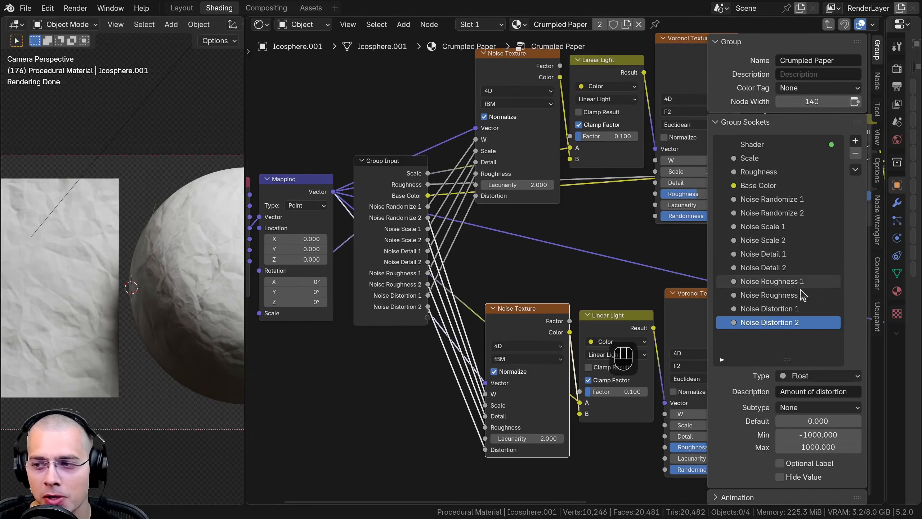
# Expose the Factor of both Linear Light nodes as two new group inputs
pyautogui.scroll(-2, 553, 232)
pyautogui.moveTo(423, 268); pyautogui.dragTo(419, 281)
pyautogui.moveTo(589, 286); pyautogui.dragTo(527, 278, button='middle')
pyautogui.scroll(1, 526, 278)
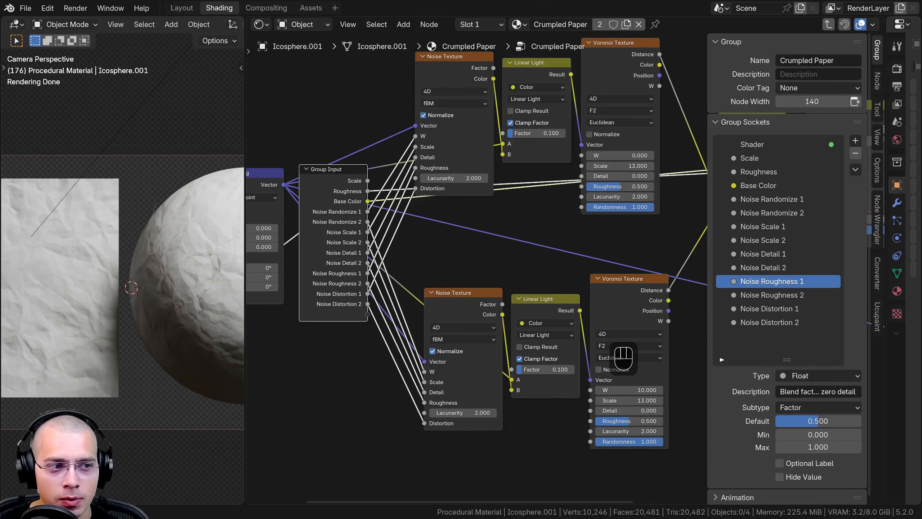
pyautogui.moveTo(417, 216); pyautogui.dragTo(423, 218, button='middle')
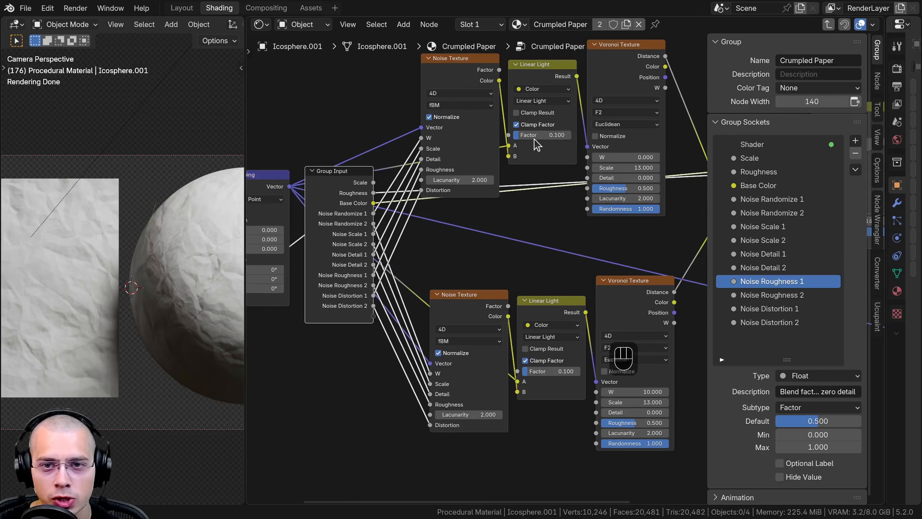
pyautogui.moveTo(534, 137); pyautogui.dragTo(374, 316)
pyautogui.rightClick(536, 138)
pyautogui.moveTo(517, 372); pyautogui.dragTo(372, 337)
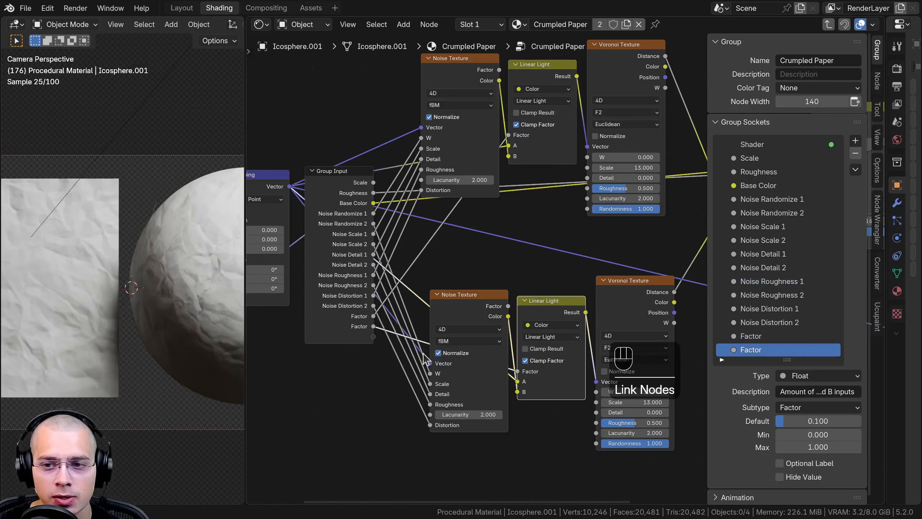
# Rename the two Factor group sockets to Noise Distortion Strength 1 and Noise Distortion Strength 2, widening the sidebar to show full names
pyautogui.hotkey('ctrl', 'v')
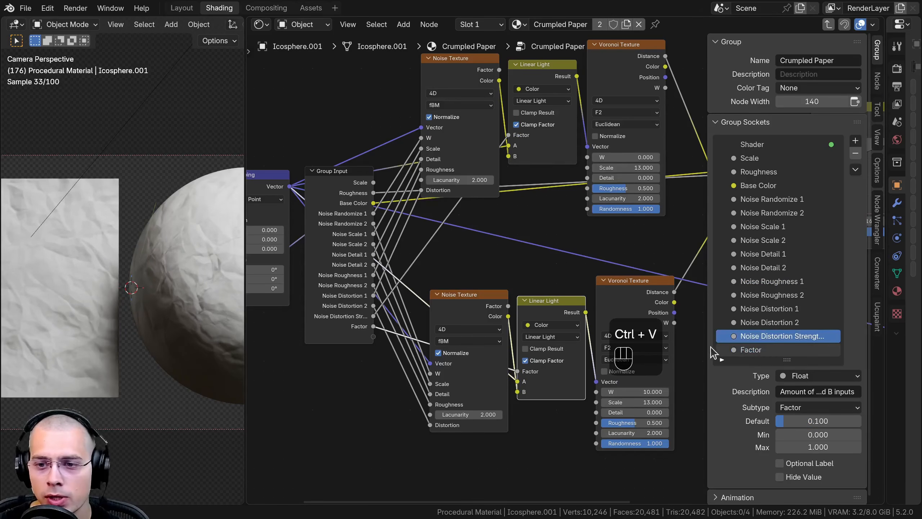
pyautogui.moveTo(687, 342); pyautogui.dragTo(662, 344)
pyautogui.click(710, 350)
pyautogui.doubleClick(710, 350)
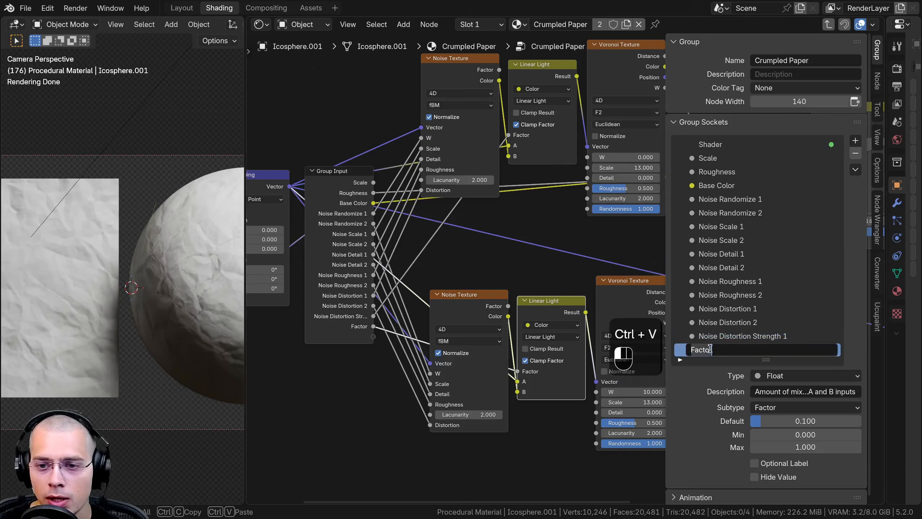
pyautogui.write('Noise Distortion Strength 1')
pyautogui.press('BackSpace')
pyautogui.write('2')
pyautogui.press('Return')
# Reposition the Group Input node and expose the W value of both Voronoi Textures as two new group inputs
pyautogui.moveTo(371, 377); pyautogui.dragTo(415, 380, button='middle')
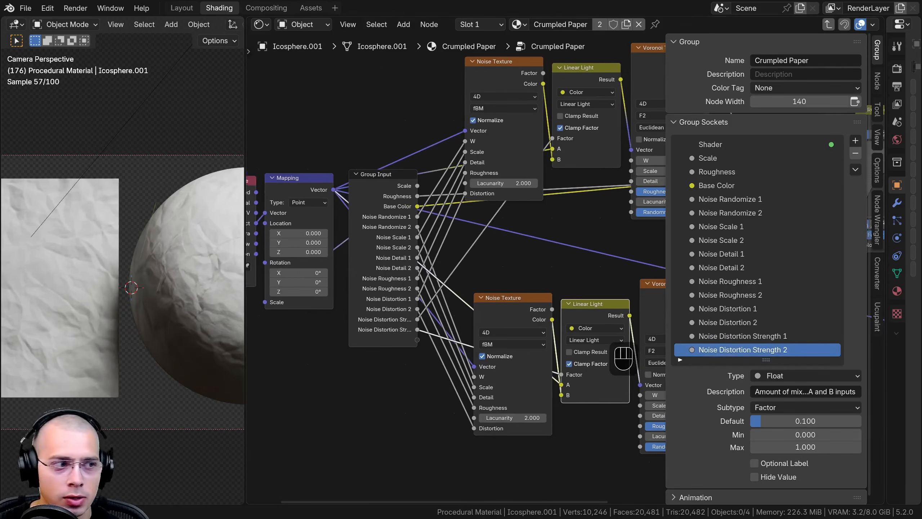
pyautogui.scroll(-4, 487, 291)
pyautogui.click(412, 251)
pyautogui.press('g')
pyautogui.click(420, 244)
pyautogui.moveTo(534, 186); pyautogui.dragTo(538, 149, button='middle')
pyautogui.scroll(4, 545, 189)
pyautogui.moveTo(533, 162); pyautogui.dragTo(330, 333)
pyautogui.moveTo(542, 397); pyautogui.dragTo(331, 344)
# Rename the two W group sockets to Voronoi Randomize 1 and Voronoi Randomize 2
pyautogui.click(719, 339)
pyautogui.keyDown('ctrl'); pyautogui.click(719, 338); pyautogui.keyUp('ctrl')
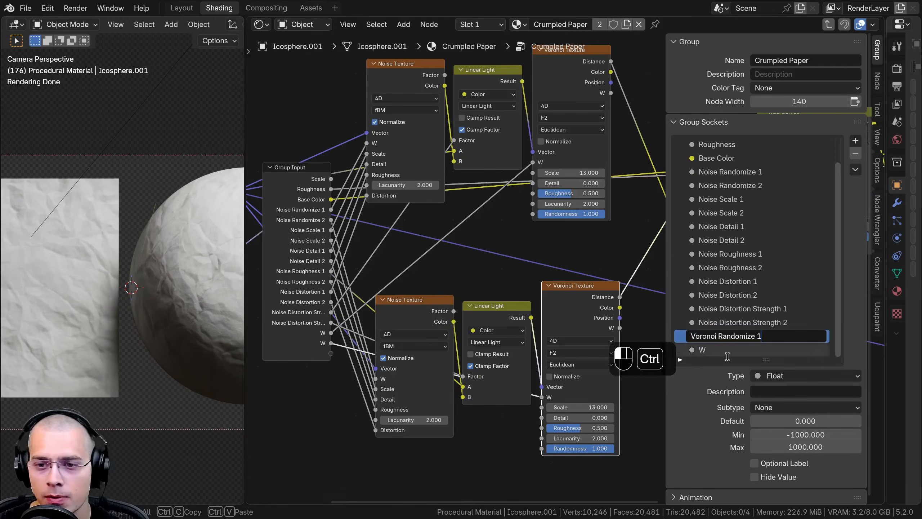
pyautogui.write('Voronoi Randomize 1')
pyautogui.press('Tab')
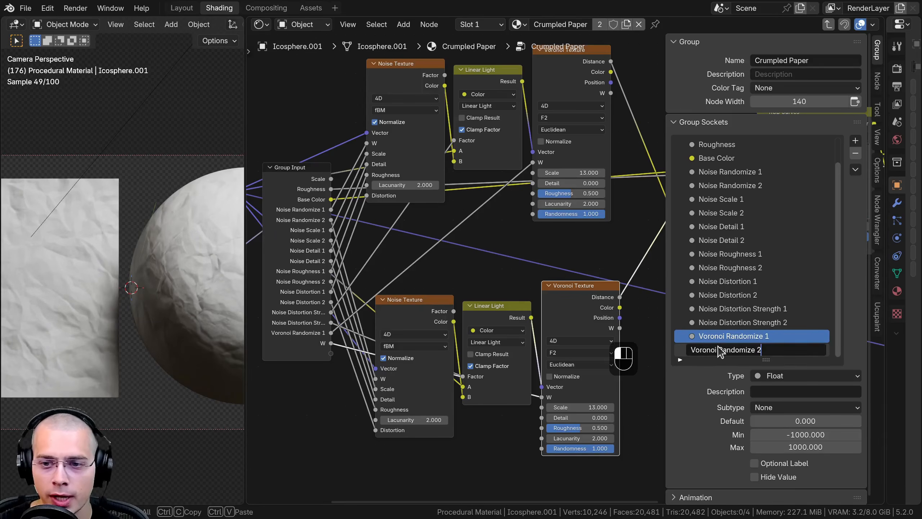
# Expose the Scale and Detail values of both Voronoi Textures as four new group inputs
pyautogui.scroll(-1, 483, 331)
pyautogui.moveTo(338, 354); pyautogui.dragTo(396, 310, button='middle')
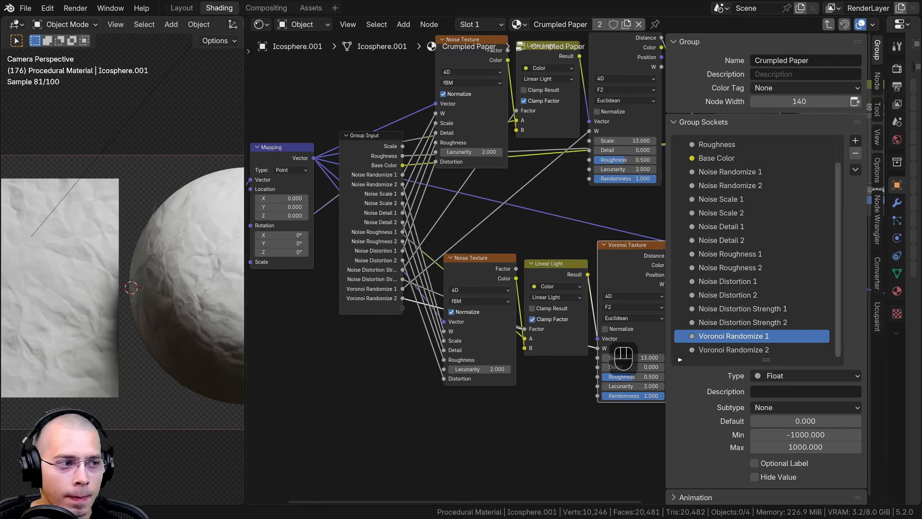
pyautogui.scroll(1, 569, 210)
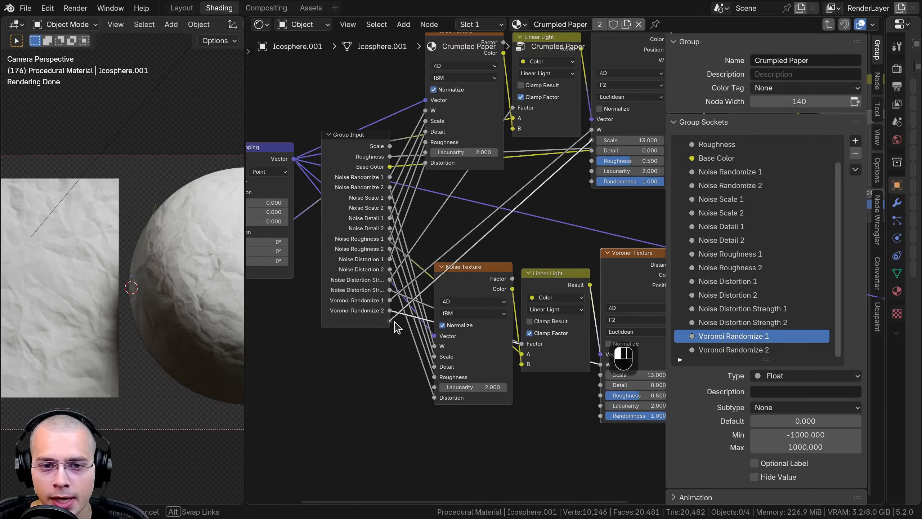
pyautogui.moveTo(395, 321); pyautogui.dragTo(390, 342)
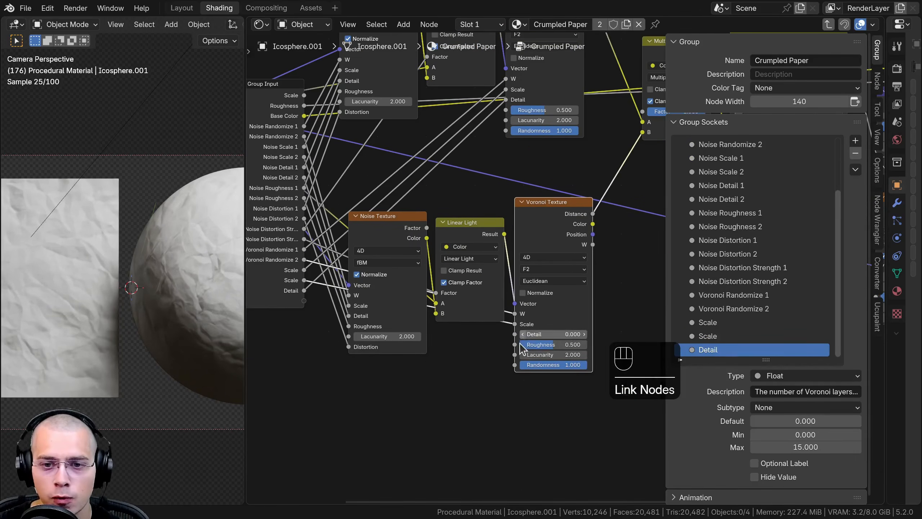
pyautogui.moveTo(308, 311); pyautogui.dragTo(307, 308)
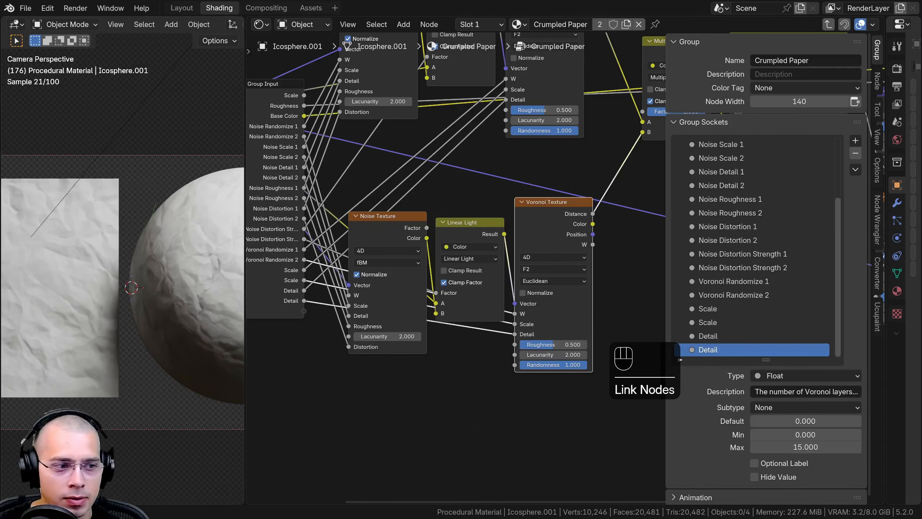
# Rename the two newly added Scale group sockets to Voronoi Scale 1 and Voronoi Scale 2
pyautogui.doubleClick(754, 308)
pyautogui.write('Voronoi Scale 1')
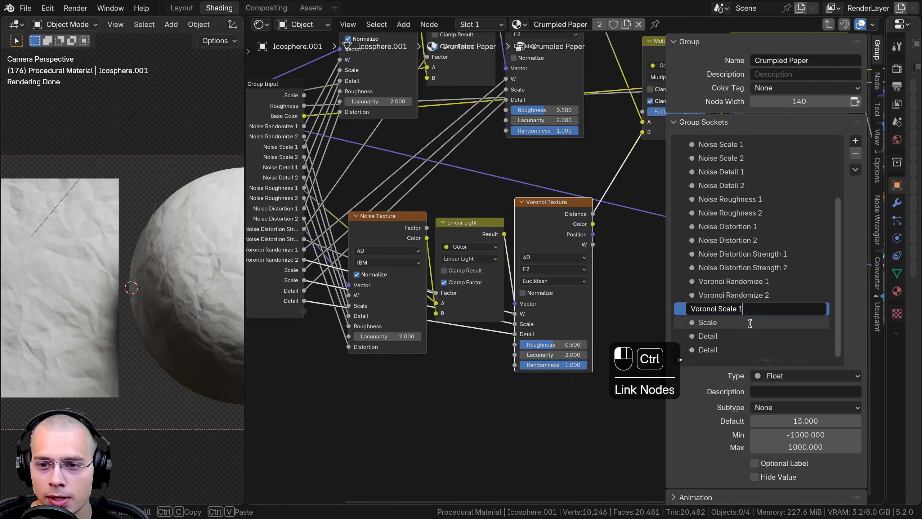
pyautogui.doubleClick(749, 322)
pyautogui.write('Voronoi Scale 1')
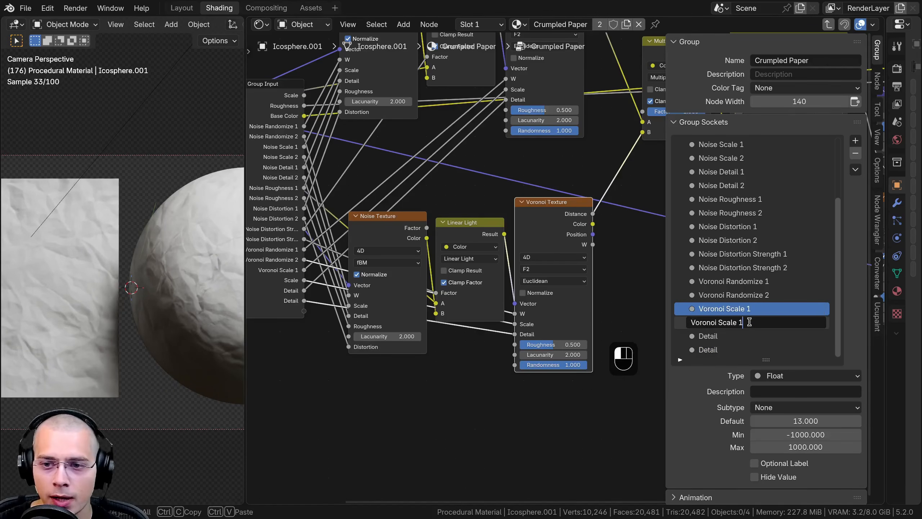
pyautogui.press('BackSpace')
pyautogui.write('2')
pyautogui.press('Return')
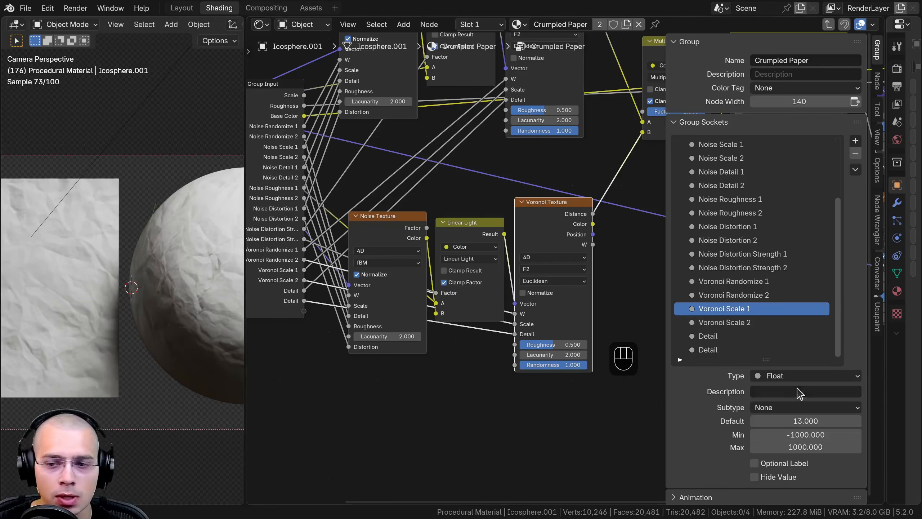
# Rename the two Detail group sockets to Voronoi Detail 1 and Voronoi Detail 2
pyautogui.doubleClick(722, 335)
pyautogui.write('Voronoi Detail 1')
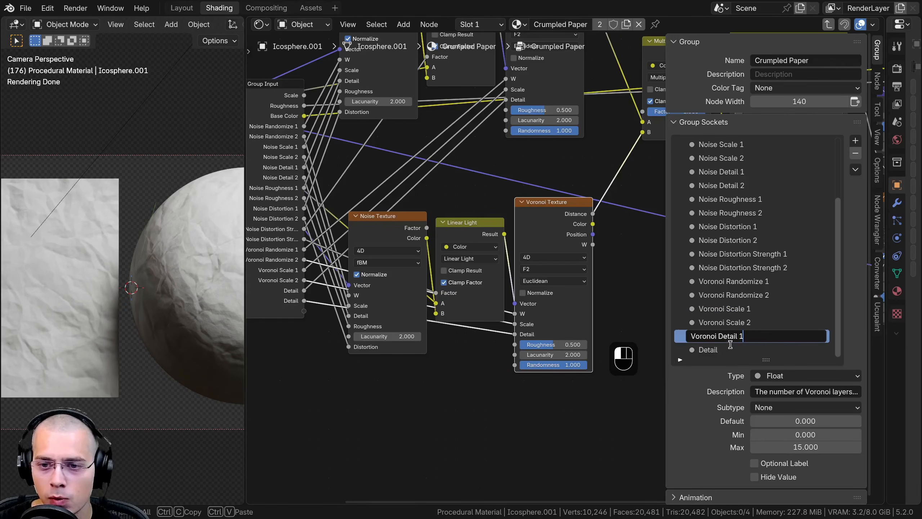
pyautogui.press('Return')
pyautogui.doubleClick(731, 349)
pyautogui.press('Return')
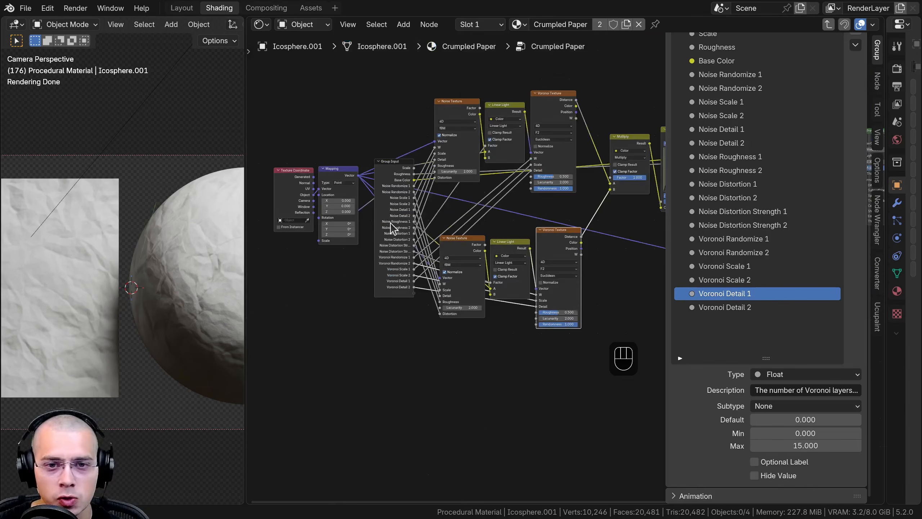
# Move the Group Input node beside the 3D Noise Texture that feeds the second Bump node
pyautogui.click(391, 222)
pyautogui.scroll(-2, 391, 222)
pyautogui.moveTo(391, 222); pyautogui.dragTo(296, 232, button='middle')
pyautogui.press('g')
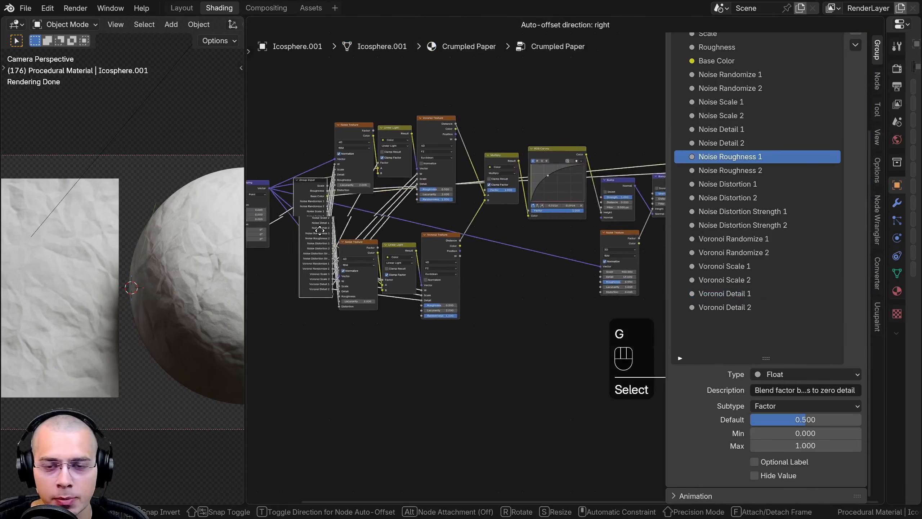
pyautogui.click(568, 240)
pyautogui.moveTo(607, 247); pyautogui.dragTo(405, 249, button='middle')
pyautogui.scroll(9, 406, 251)
pyautogui.moveTo(407, 284); pyautogui.dragTo(486, 279, button='middle')
pyautogui.press('g')
pyautogui.scroll(1, 494, 281)
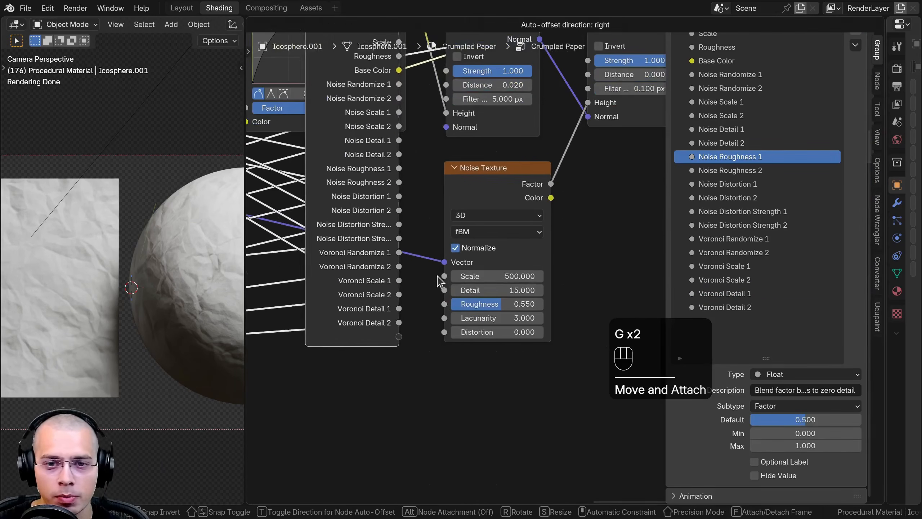
pyautogui.click(484, 296)
# Expose the 3D Noise Texture's Scale as a group input and name it Paper Surface Scale
pyautogui.moveTo(448, 332); pyautogui.dragTo(494, 273)
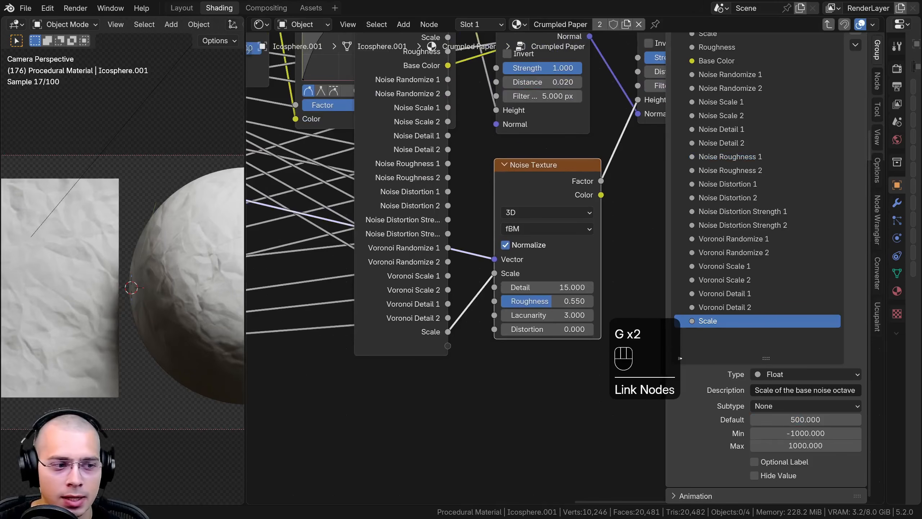
pyautogui.keyDown('ctrl'); pyautogui.click(740, 320); pyautogui.keyUp('ctrl')
pyautogui.write('Paper Surface Scale')
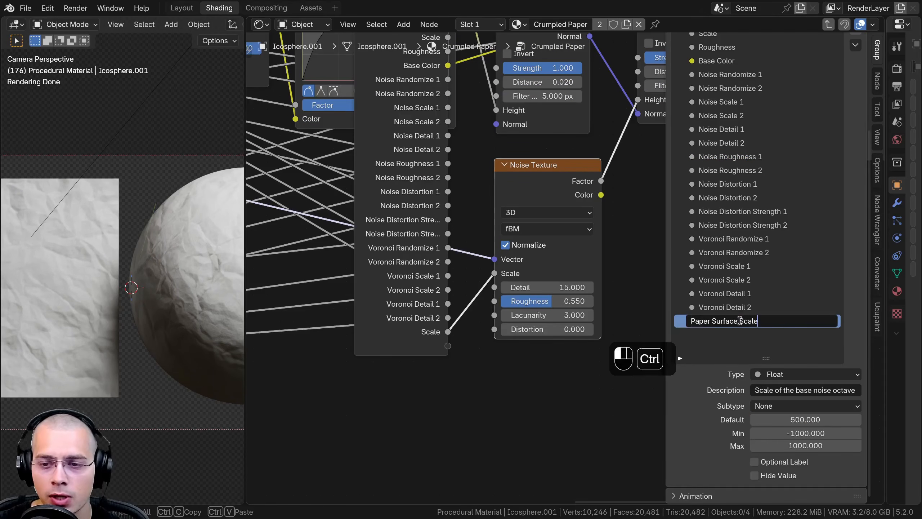
pyautogui.press('Return')
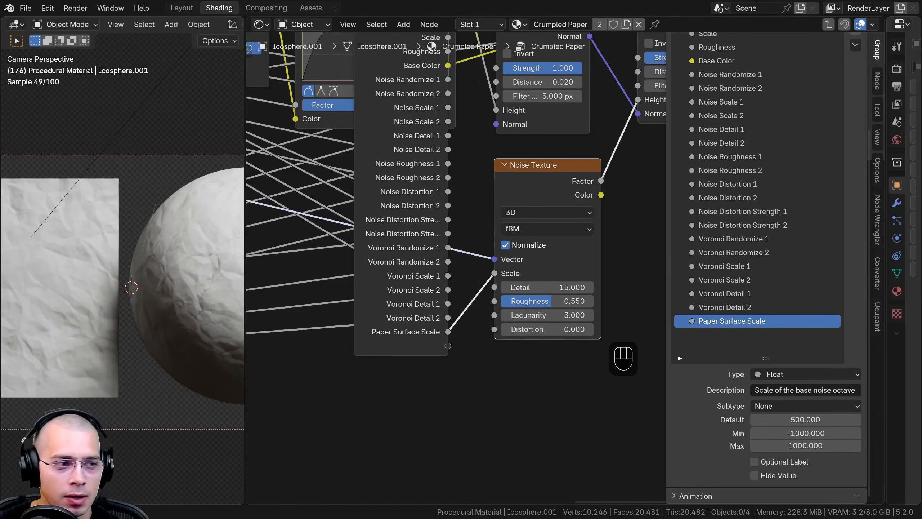
# Expose the 3D Noise Texture's Detail and Roughness as group inputs named Paper Surface Detail 1 and Paper Surface Detail 2
pyautogui.moveTo(453, 352); pyautogui.dragTo(449, 360)
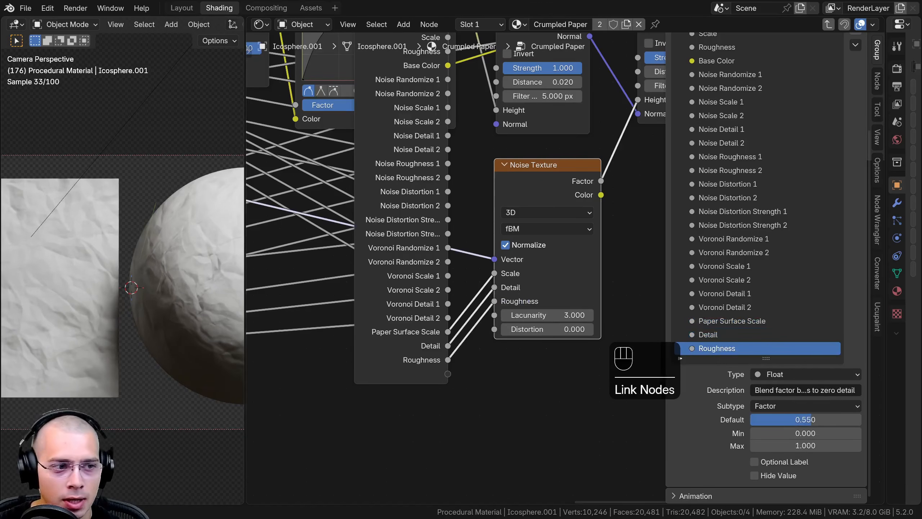
pyautogui.click(714, 339)
pyautogui.keyDown('ctrl'); pyautogui.click(735, 337); pyautogui.keyUp('ctrl')
pyautogui.write('Paper Surface Detail 1')
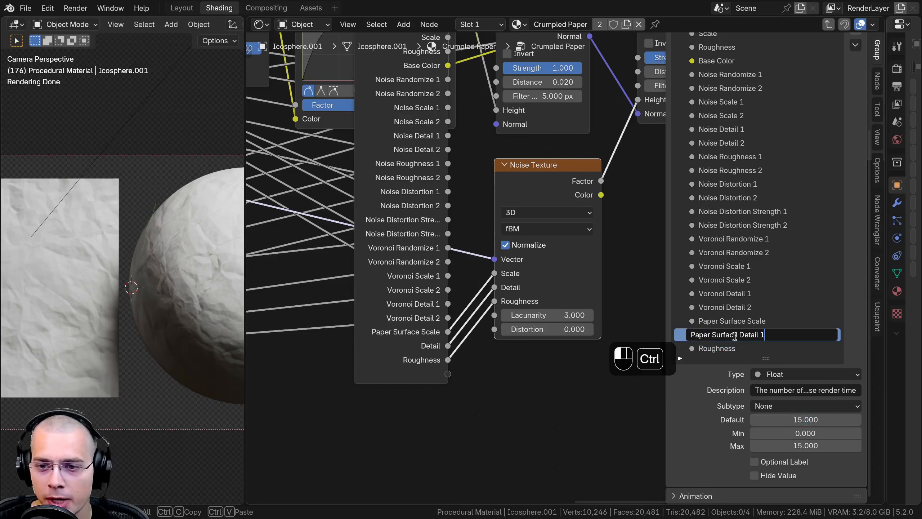
pyautogui.keyDown('ctrl'); pyautogui.click(735, 343); pyautogui.keyUp('ctrl')
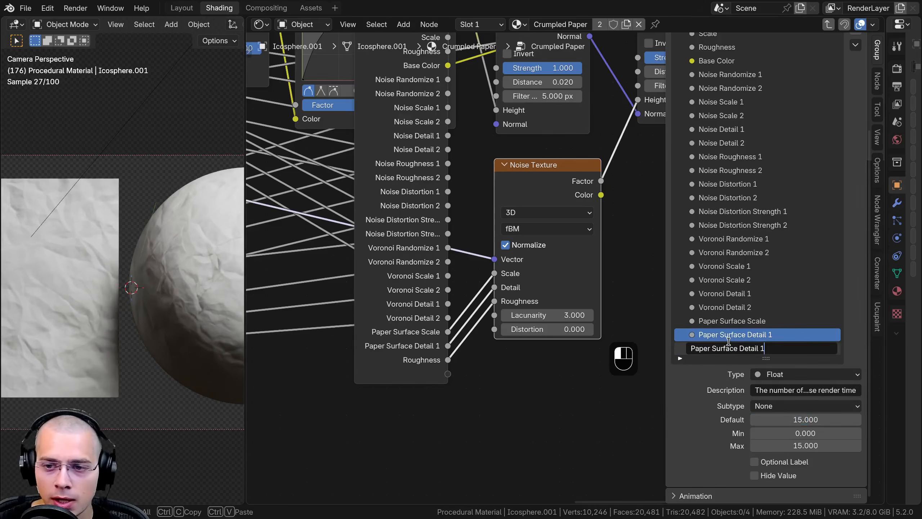
pyautogui.press('Return')
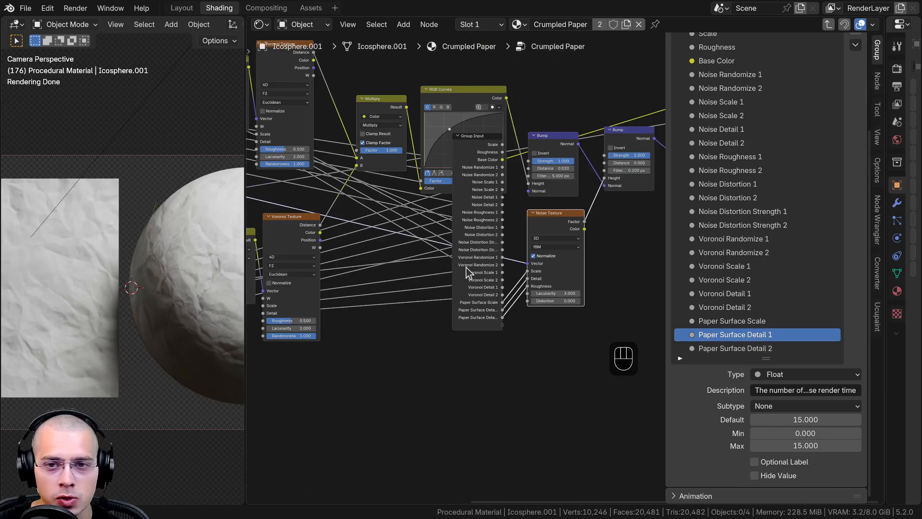
# Expose both Bump nodes' Strength as group inputs named Crumples Bump Strength and Paper Surface Bump Strength
pyautogui.click(465, 267)
pyautogui.moveTo(464, 267); pyautogui.dragTo(440, 319, button='middle')
pyautogui.scroll(7, 440, 319)
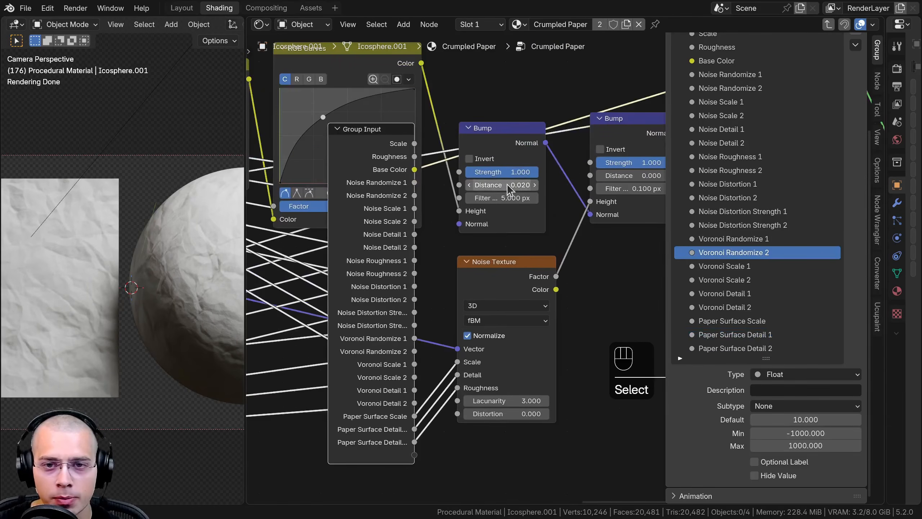
pyautogui.moveTo(523, 172)
pyautogui.mouseDown()
pyautogui.moveTo(461, 172)
pyautogui.moveTo(530, 172)
pyautogui.mouseUp()
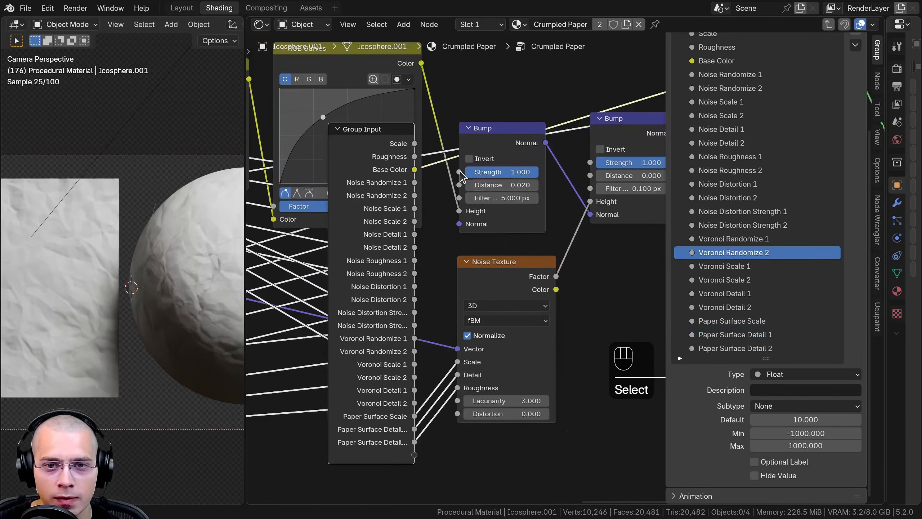
pyautogui.moveTo(460, 172); pyautogui.dragTo(414, 455)
pyautogui.scroll(-2, 540, 203)
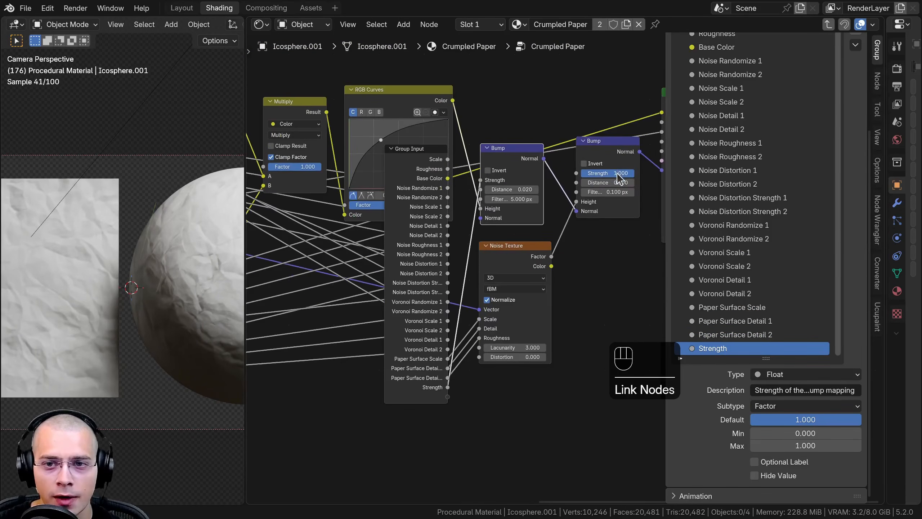
pyautogui.moveTo(576, 173); pyautogui.dragTo(581, 183)
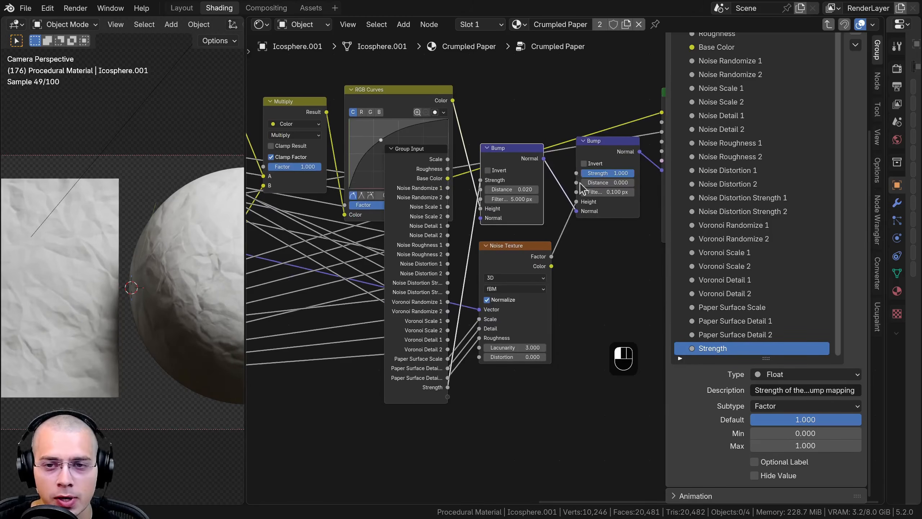
pyautogui.moveTo(451, 407); pyautogui.dragTo(449, 398)
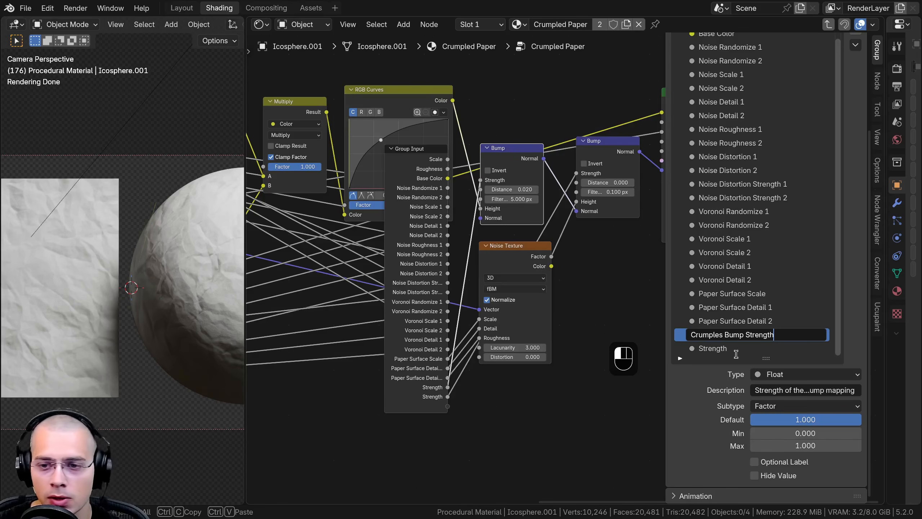
pyautogui.press('Return')
pyautogui.click(741, 348)
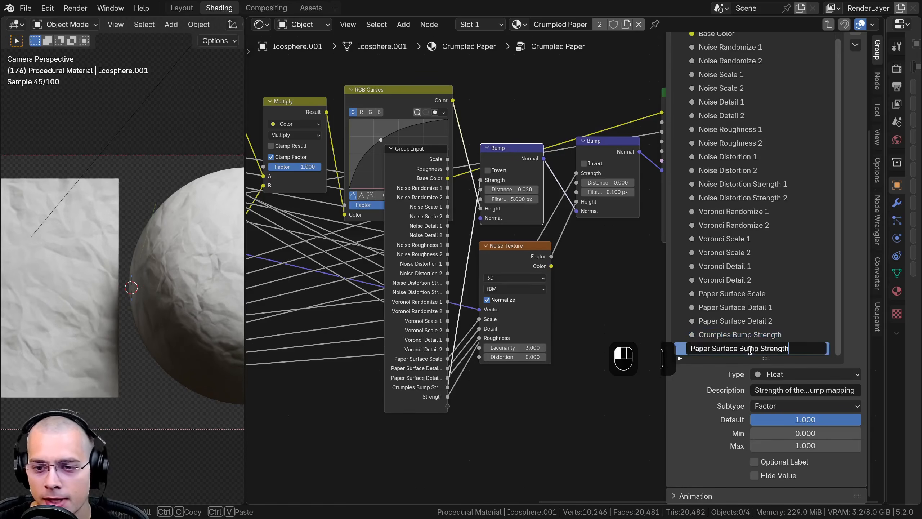
pyautogui.press('Return')
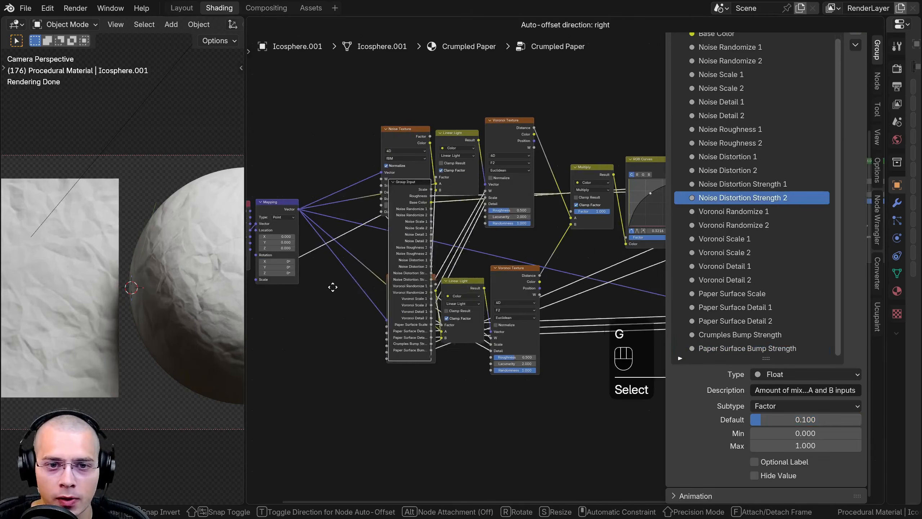
# Move the Group Input node back between the Mapping node and the first Noise Textures, hide the sidebar and exit the group
pyautogui.press('g')
pyautogui.press('g')
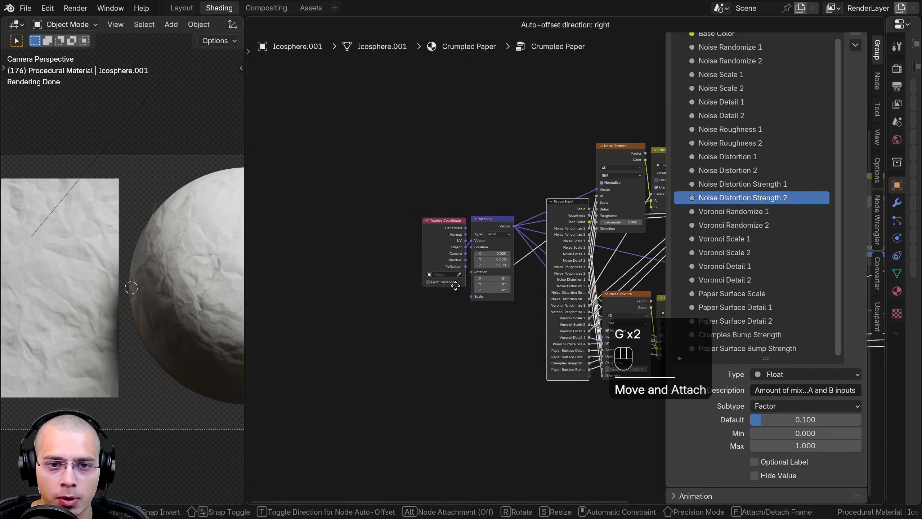
pyautogui.press('n')
pyautogui.press('Tab')
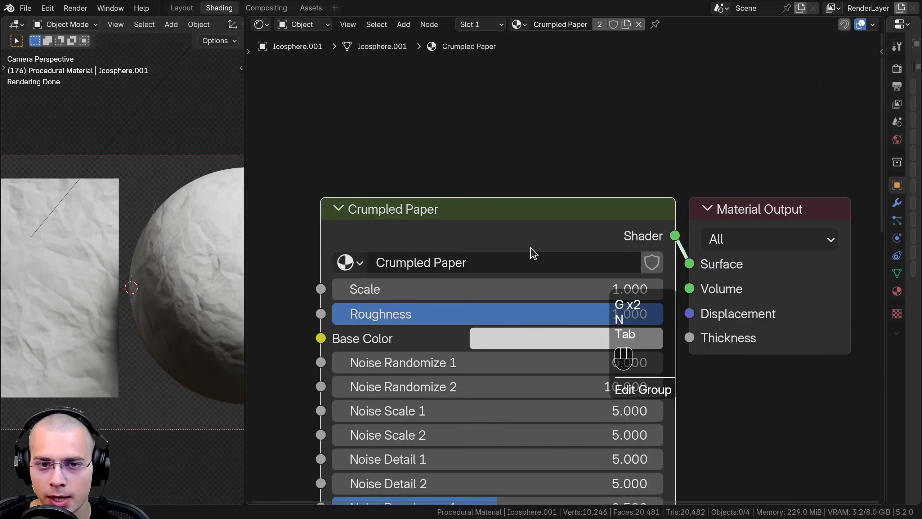
# Deselect the nodes and widen the 3D viewport so the plane and sphere fit beside the Crumpled Paper group node
pyautogui.press('a')
pyautogui.moveTo(518, 156); pyautogui.dragTo(521, 126, button='middle')
pyautogui.moveTo(245, 244); pyautogui.dragTo(364, 255)
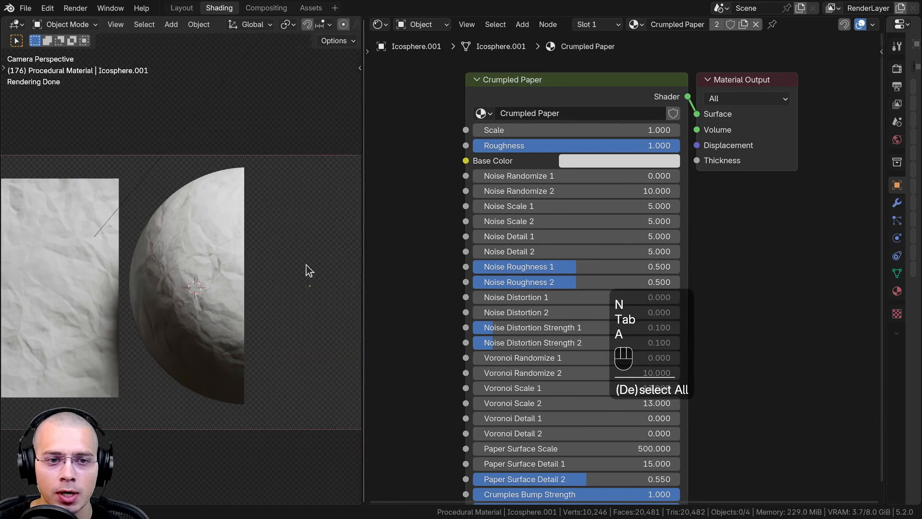
pyautogui.scroll(-2, 307, 270)
pyautogui.keyDown('shift'); pyautogui.moveTo(325, 298); pyautogui.dragTo(279, 271, button='middle'); pyautogui.keyUp('shift')
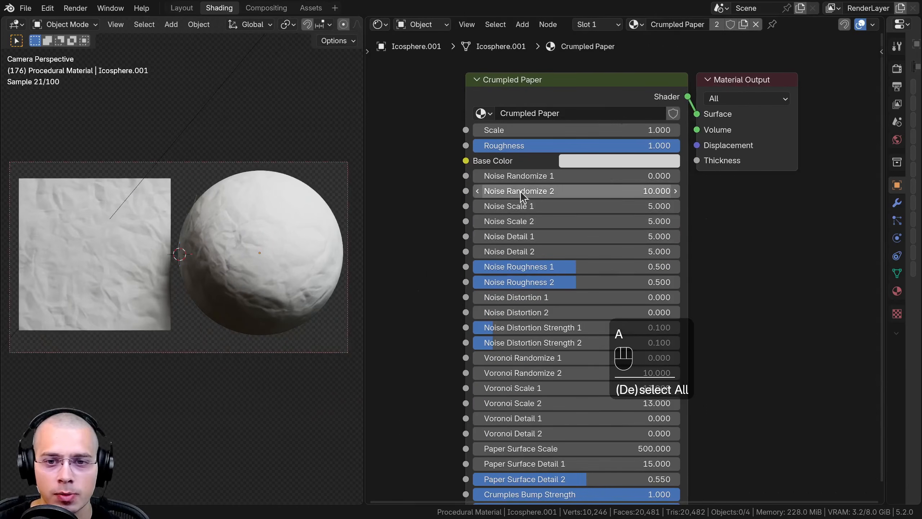
# Try out the Crumpled Paper group's Base Color, Roughness and Scale controls, cancelling each change
pyautogui.click(570, 161)
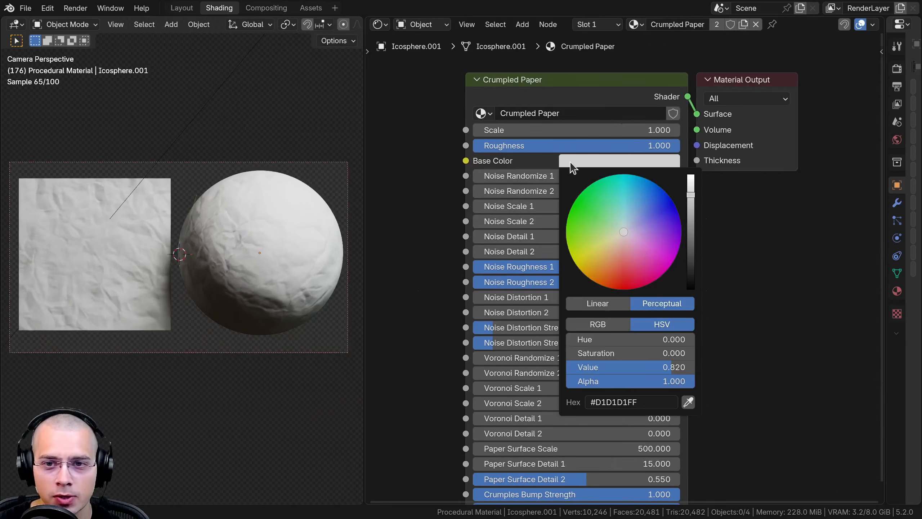
pyautogui.click(594, 224)
pyautogui.rightClick(594, 224)
pyautogui.moveTo(553, 147); pyautogui.dragTo(530, 132)
pyautogui.rightClick(497, 148)
pyautogui.rightClick(509, 131)
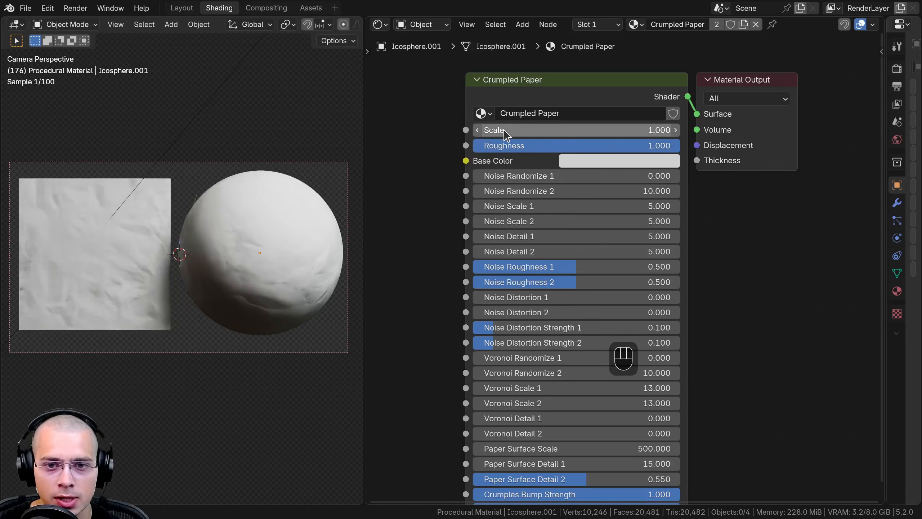
# Try out the group's noise controls, including Noise Scale 2 and Noise Distortion 1, cancelling each change
pyautogui.moveTo(518, 223); pyautogui.dragTo(544, 222)
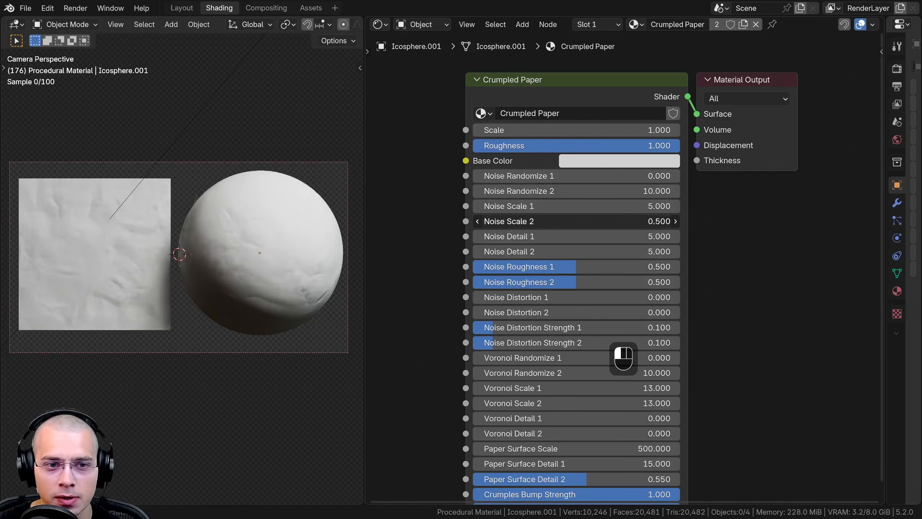
pyautogui.rightClick(517, 222)
pyautogui.moveTo(536, 268); pyautogui.dragTo(596, 301)
pyautogui.rightClick(507, 282)
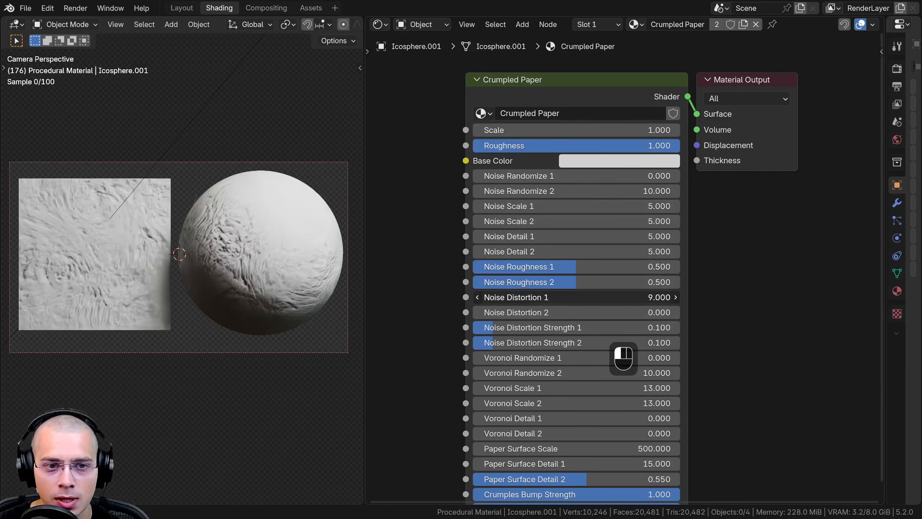
pyautogui.rightClick(548, 300)
# Try out the Voronoi Randomize 1 and Voronoi Detail controls on the Crumpled Paper group, cancelling each change
pyautogui.moveTo(558, 350); pyautogui.dragTo(565, 222, button='middle')
pyautogui.scroll(2, 565, 222)
pyautogui.scroll(1, 567, 228)
pyautogui.moveTo(567, 229); pyautogui.dragTo(614, 228)
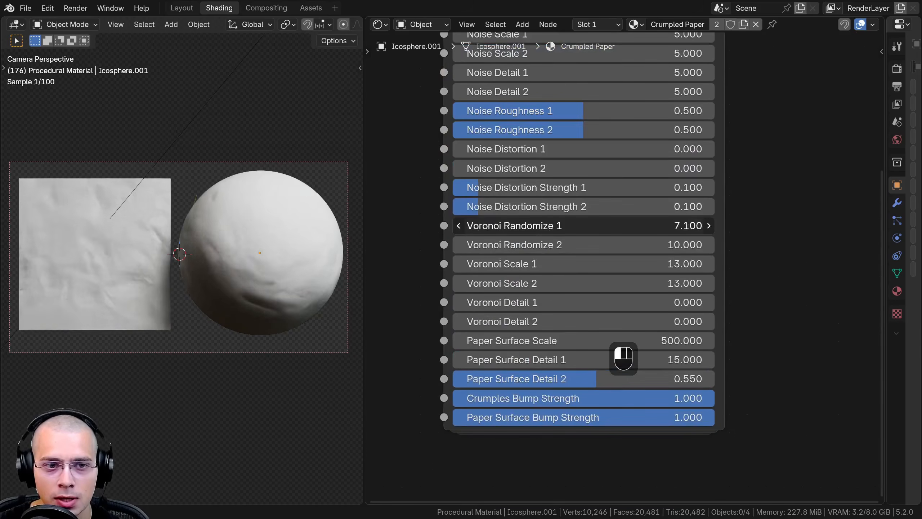
pyautogui.rightClick(613, 228)
pyautogui.moveTo(529, 295); pyautogui.dragTo(585, 295)
pyautogui.rightClick(585, 295)
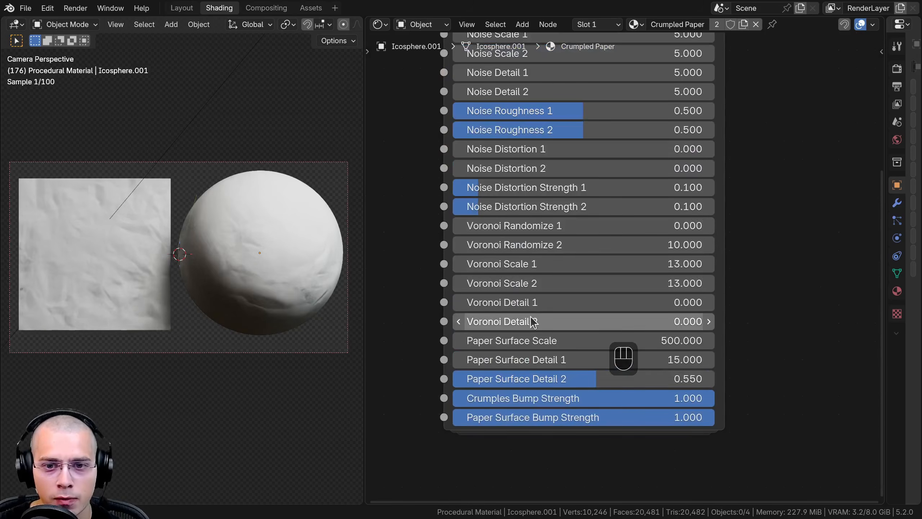
pyautogui.moveTo(534, 323); pyautogui.dragTo(534, 322)
pyautogui.rightClick(529, 321)
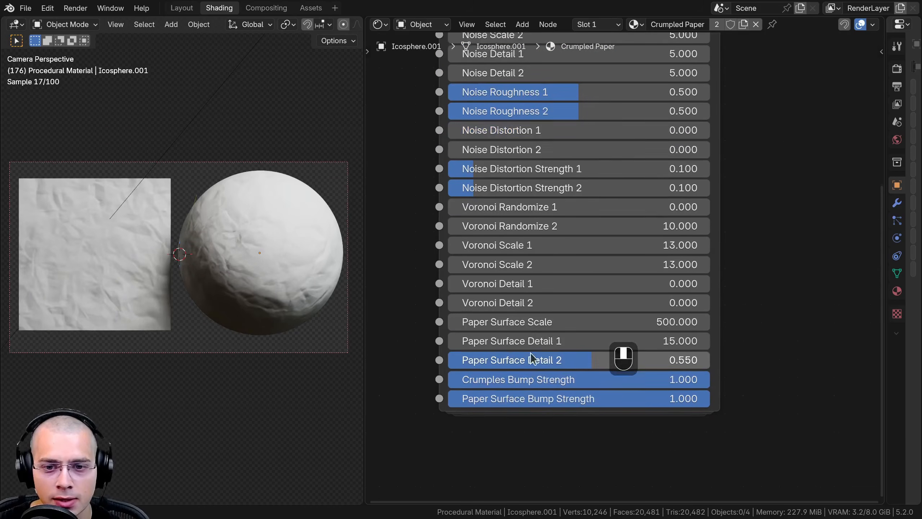
# Try a lower Paper Surface Detail 2 value while inspecting the paper surface up close, cancelling the change
pyautogui.scroll(5, 278, 301)
pyautogui.scroll(3, 278, 301)
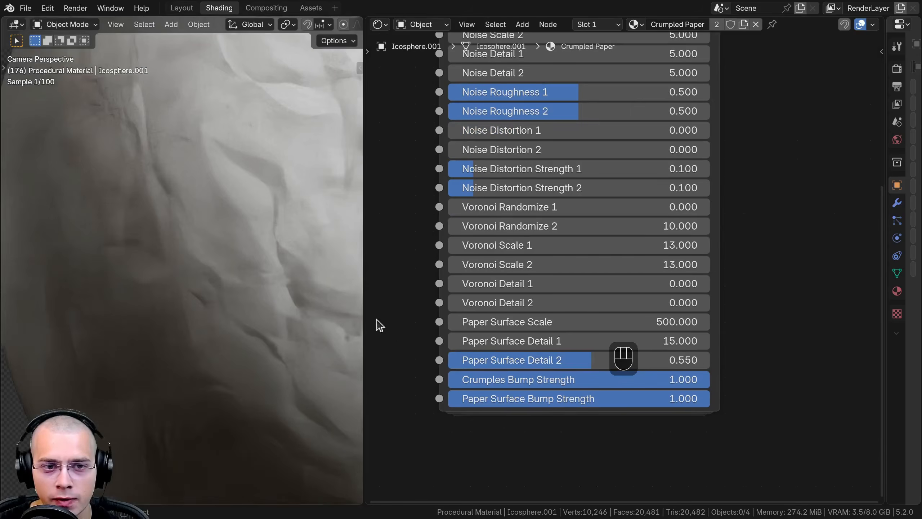
pyautogui.moveTo(526, 359); pyautogui.dragTo(466, 360)
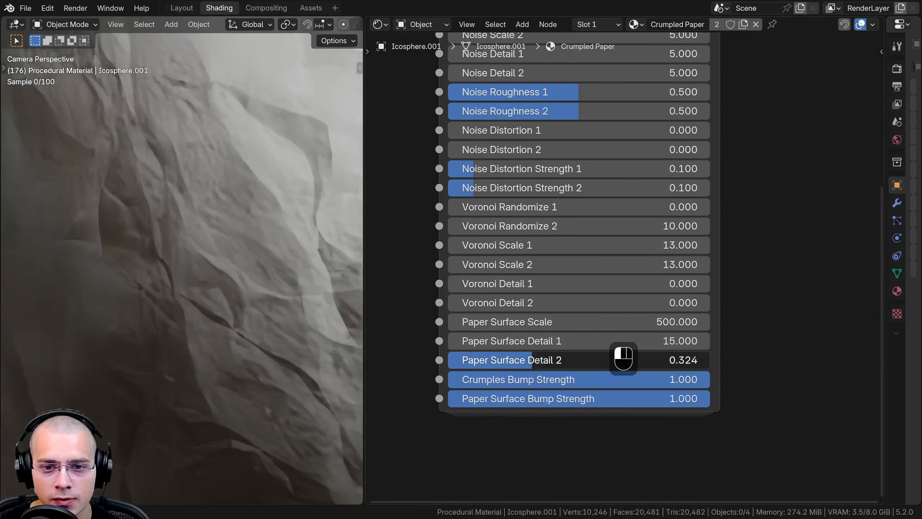
pyautogui.rightClick(466, 360)
# Try out Crumples Bump Strength, set it to 4 and inspect the stronger crumples on the sphere
pyautogui.moveTo(546, 380); pyautogui.dragTo(521, 347, button='middle')
pyautogui.scroll(-2, 521, 348)
pyautogui.scroll(-4, 242, 316)
pyautogui.moveTo(591, 326); pyautogui.dragTo(427, 326)
pyautogui.rightClick(563, 326)
pyautogui.doubleClick(563, 327)
pyautogui.write('4')
pyautogui.press('Return')
pyautogui.scroll(-4, 349, 272)
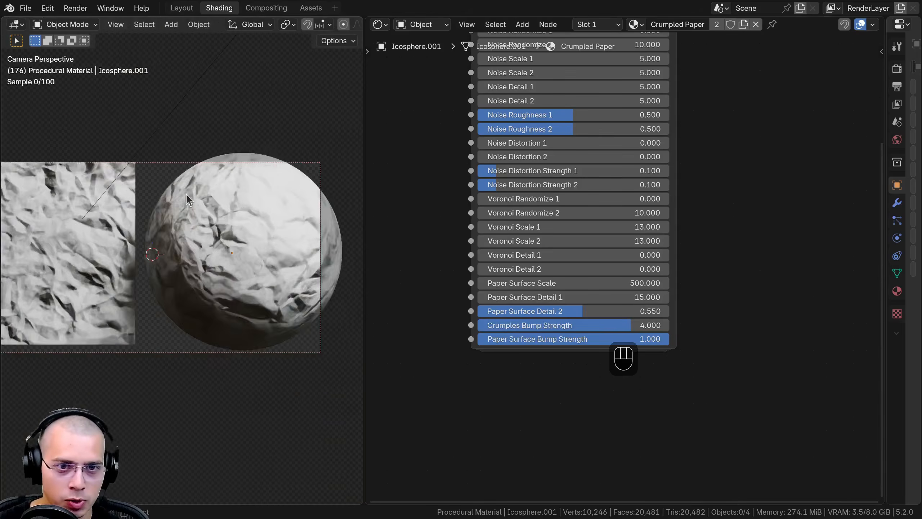
pyautogui.scroll(2, 158, 289)
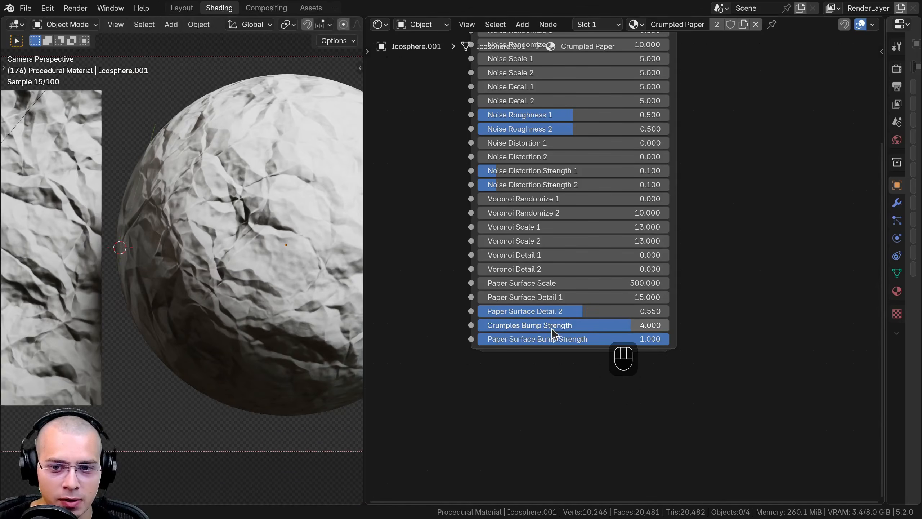
# Reset Crumples Bump Strength to its default, and try lower values for both bump strengths, cancelling each change
pyautogui.press('BackSpace')
pyautogui.moveTo(552, 328); pyautogui.dragTo(516, 328)
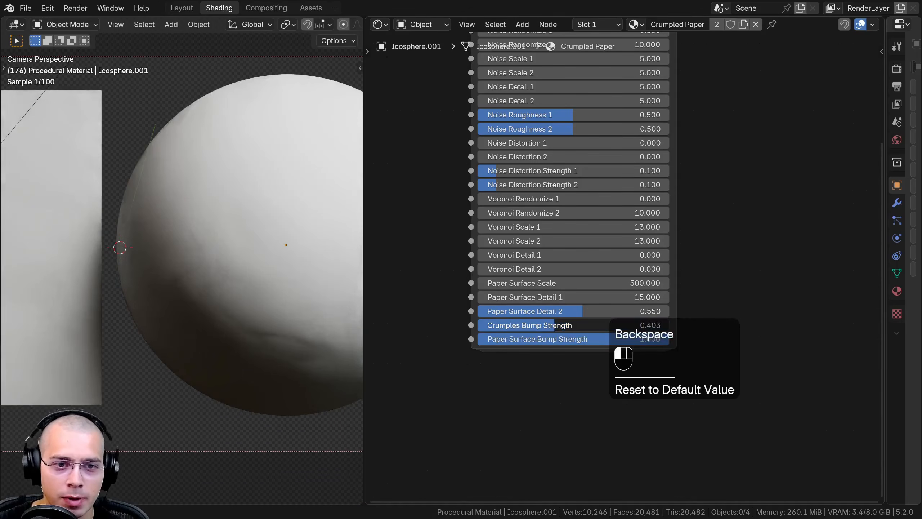
pyautogui.rightClick(556, 327)
pyautogui.moveTo(565, 342); pyautogui.dragTo(373, 342)
pyautogui.rightClick(547, 336)
# Bring the whole Crumpled Paper group node back into view and deselect all nodes
pyautogui.scroll(-4, 548, 327)
pyautogui.moveTo(546, 197); pyautogui.dragTo(559, 262, button='middle')
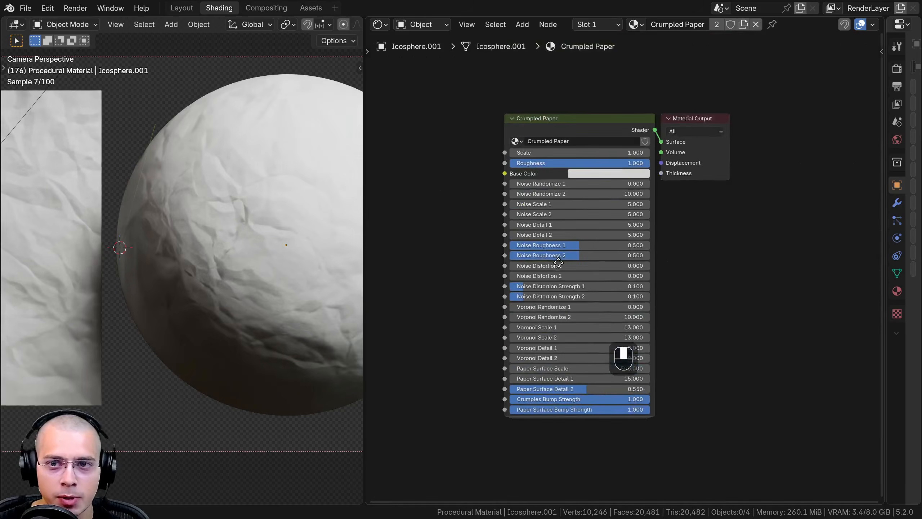
pyautogui.scroll(2, 558, 262)
pyautogui.press('a')
pyautogui.press('a')
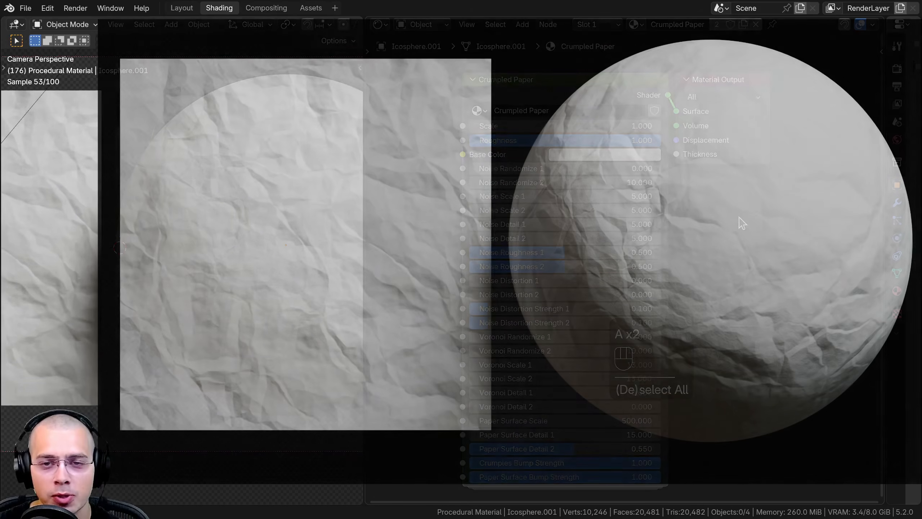